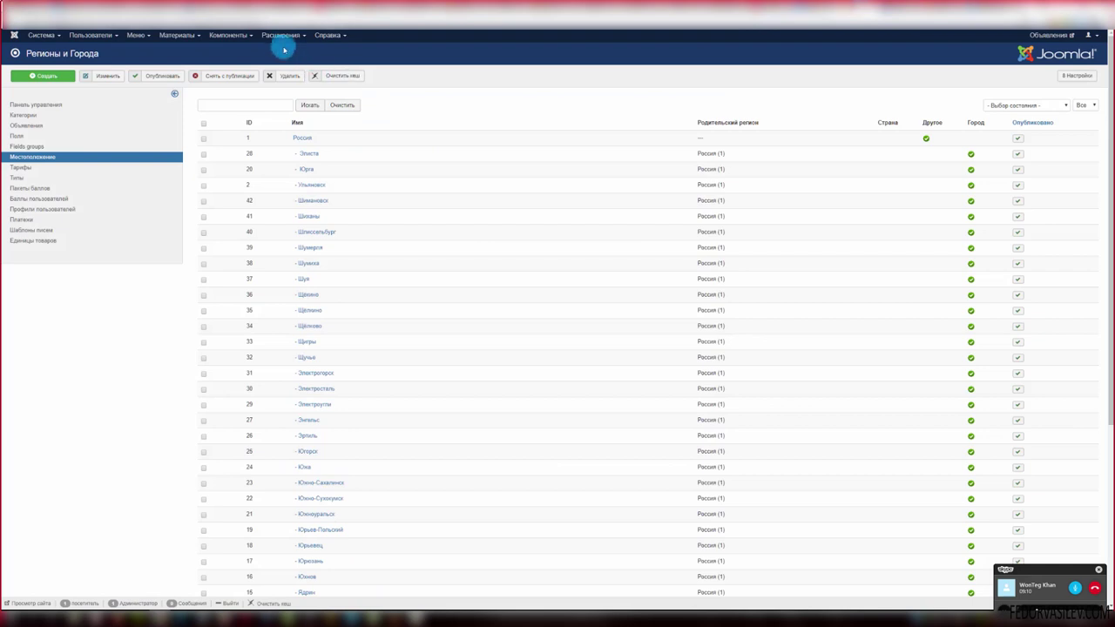
- Open the site's module list and filter it by state to show only published modules (Опубликовано)
{"action": "left_click", "coordinate": [888, 12]}
{"action": "left_click", "coordinate": [888, 12]}
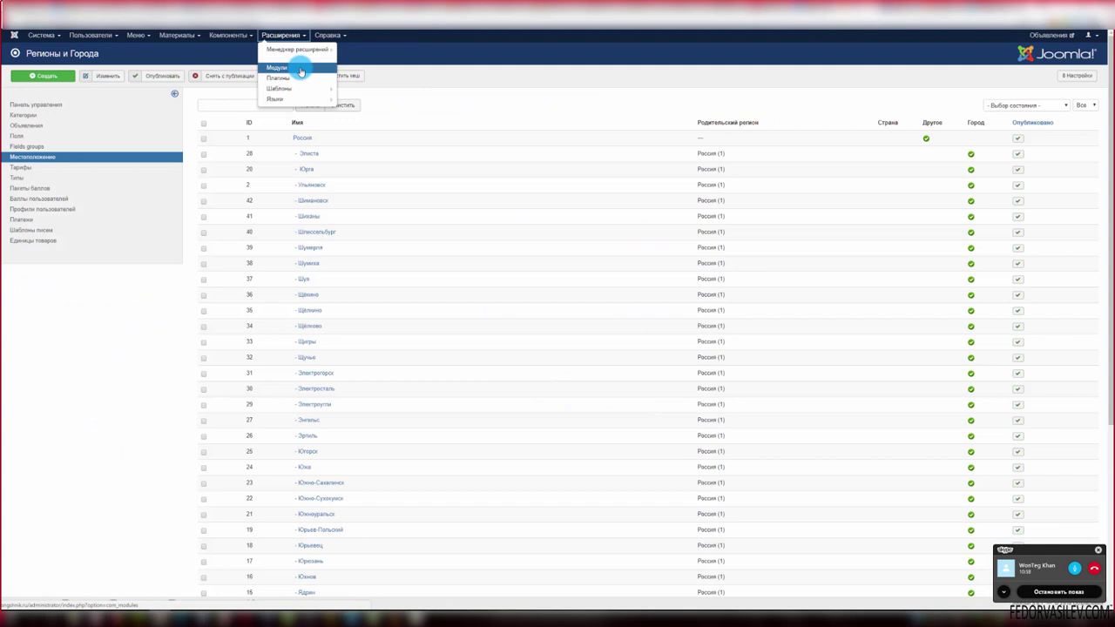
{"action": "left_click", "coordinate": [300, 70]}
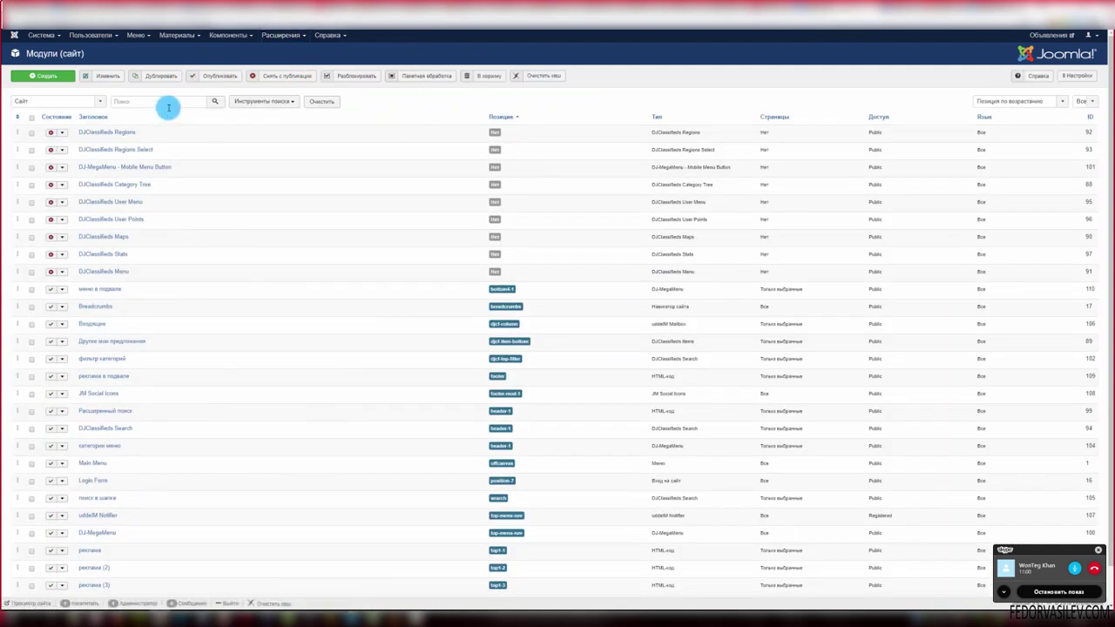
{"action": "left_click", "coordinate": [261, 102]}
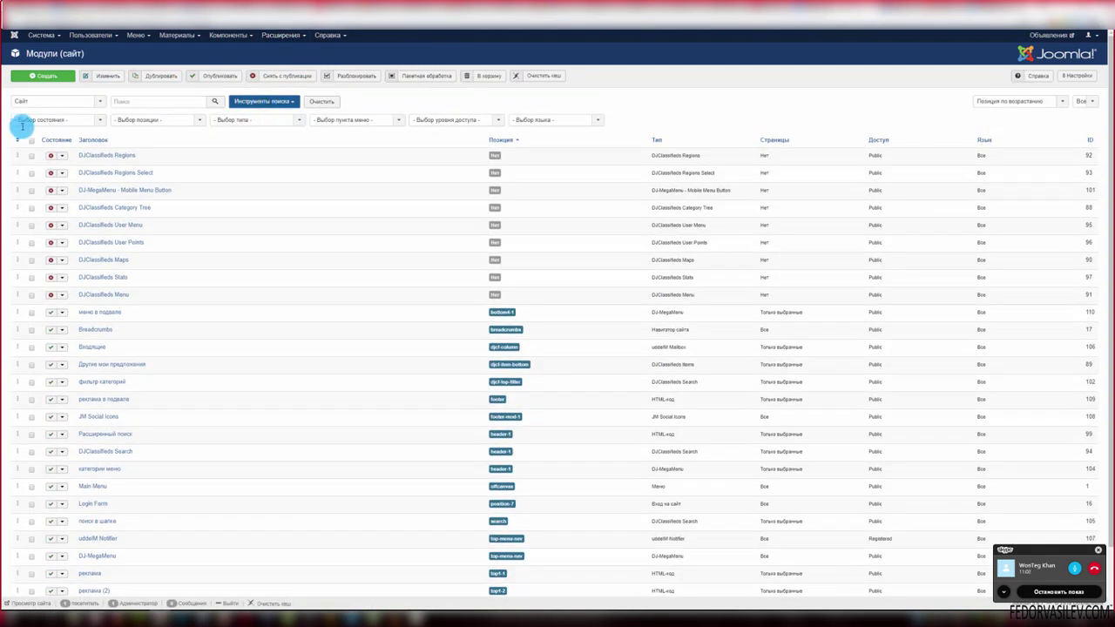
{"action": "left_click", "coordinate": [87, 121]}
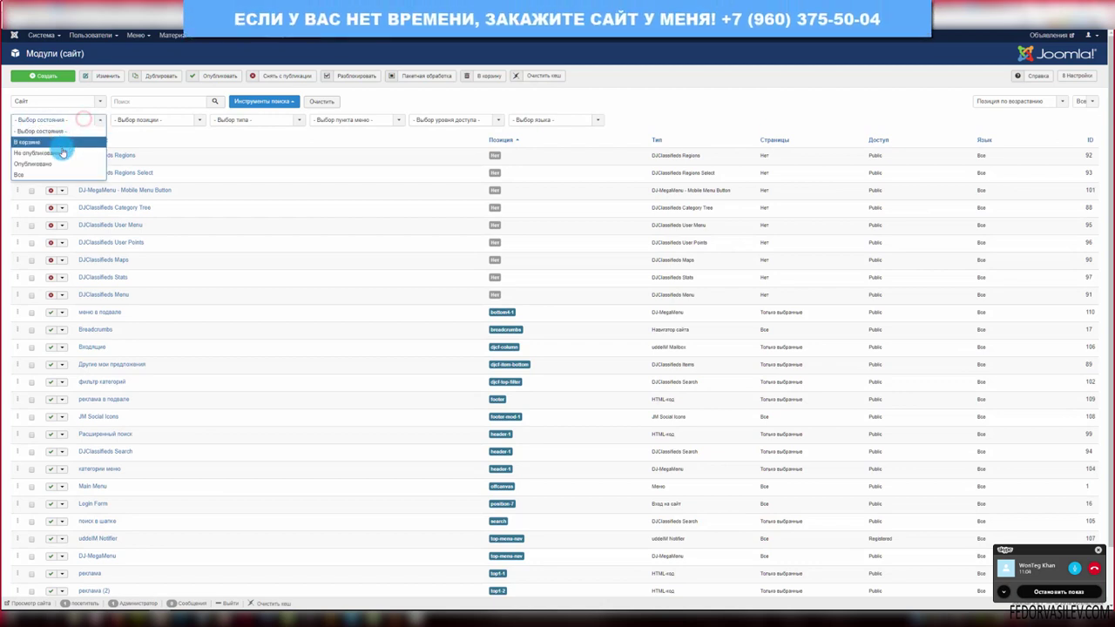
{"action": "left_click", "coordinate": [62, 168]}
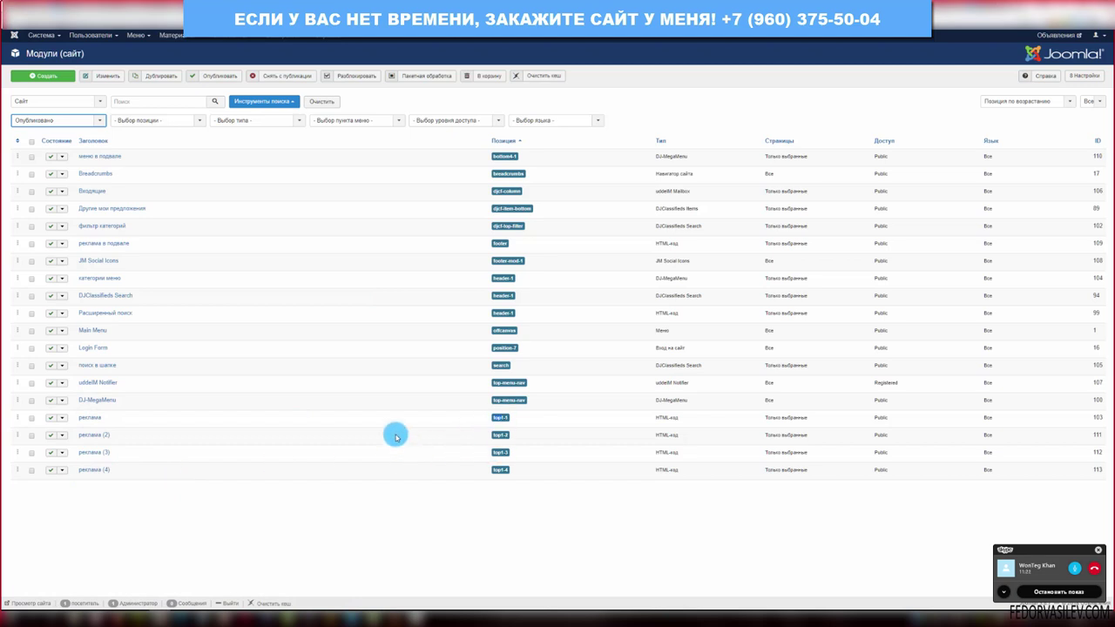
- Look over the ad banners on the site's front page and open the «реклама в подвале» module for editing
{"action": "scroll", "coordinate": [754, 164], "scroll_direction": "down", "scroll_amount": 1}
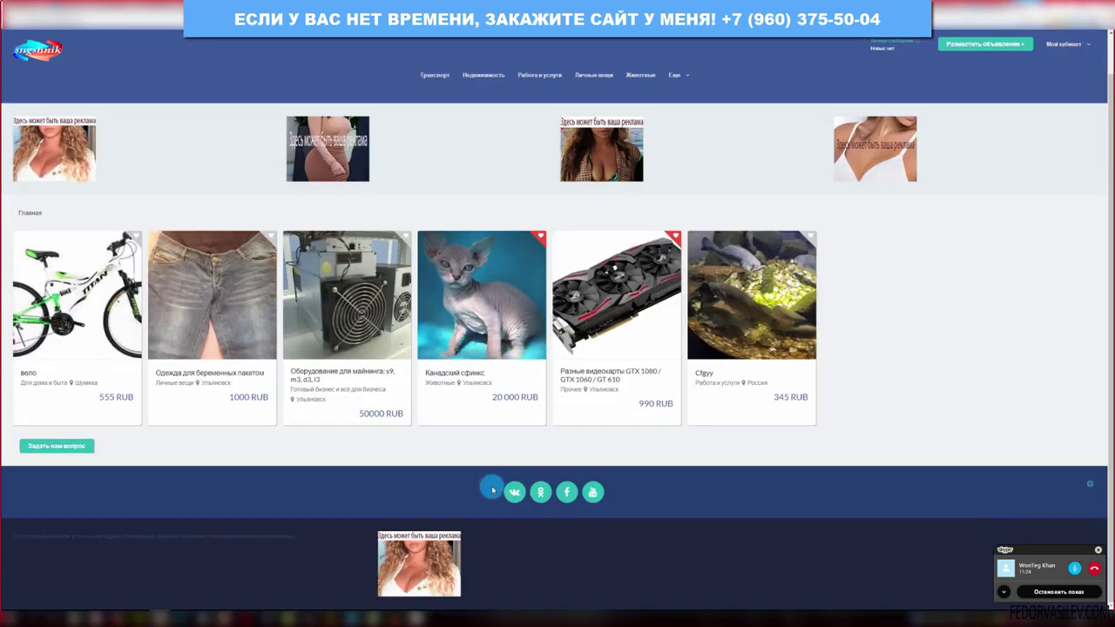
{"action": "left_click", "coordinate": [836, 17]}
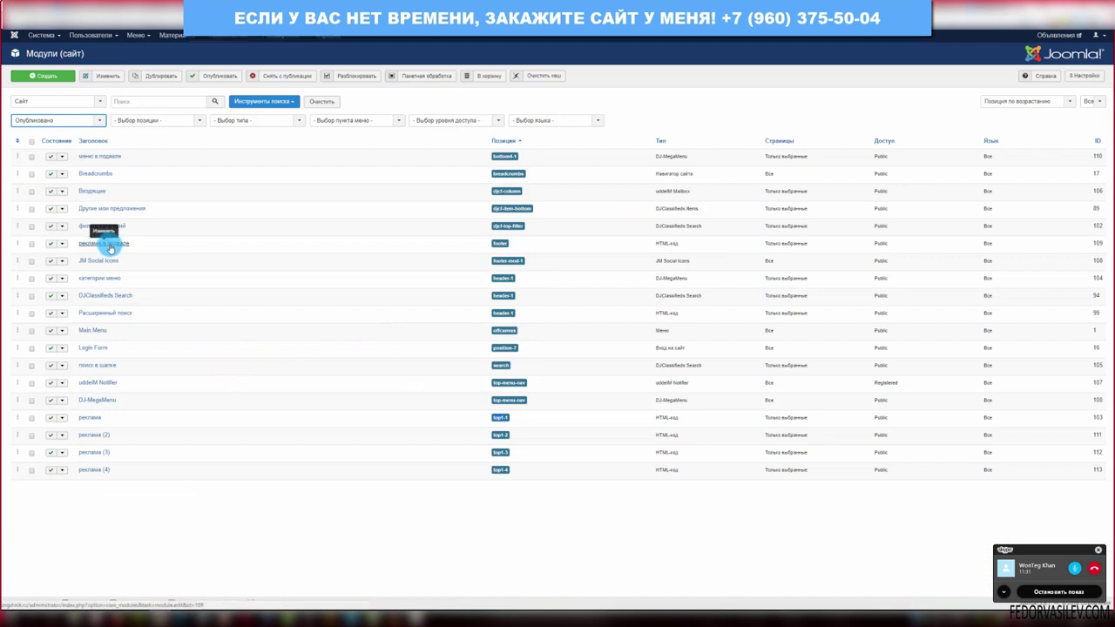
{"action": "left_click_drag", "start_coordinate": [80, 243], "coordinate": [127, 243]}
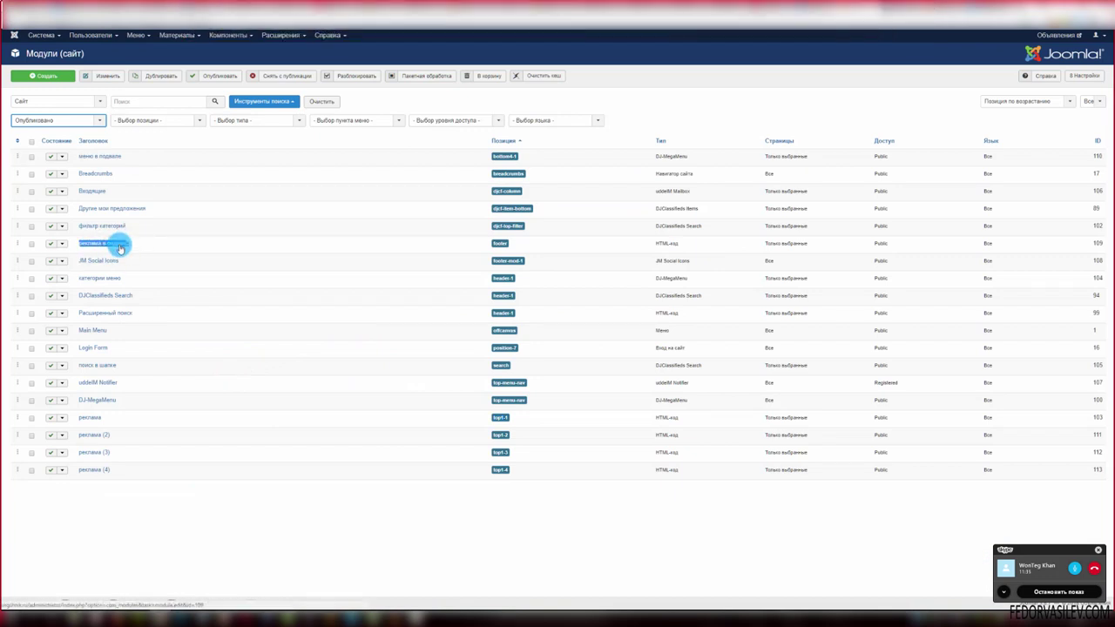
{"action": "left_click", "coordinate": [165, 251]}
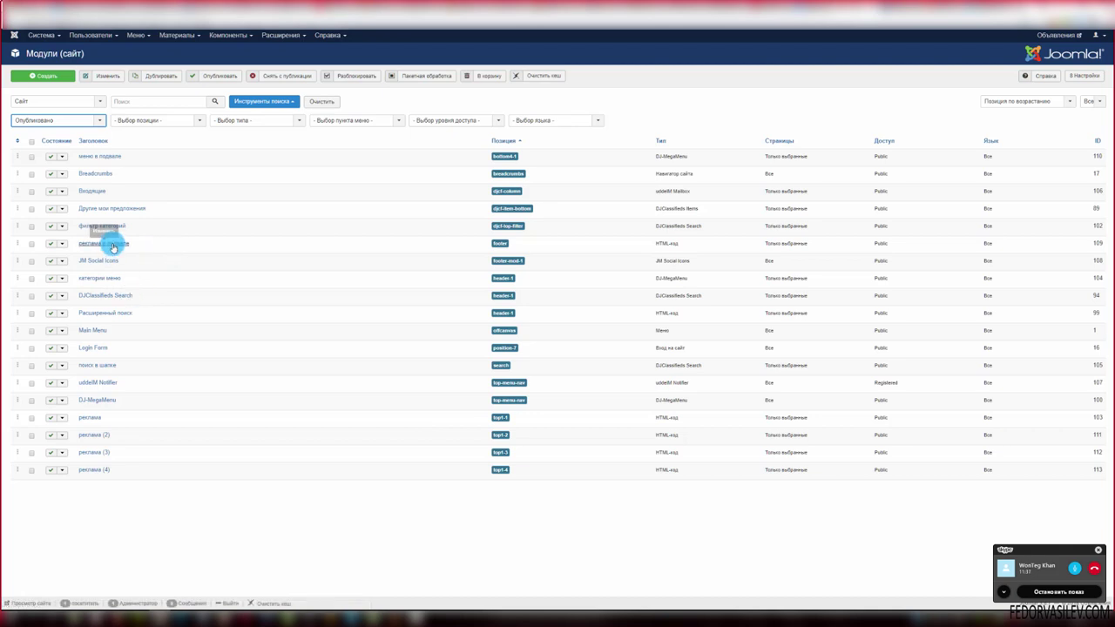
{"action": "left_click", "coordinate": [108, 243]}
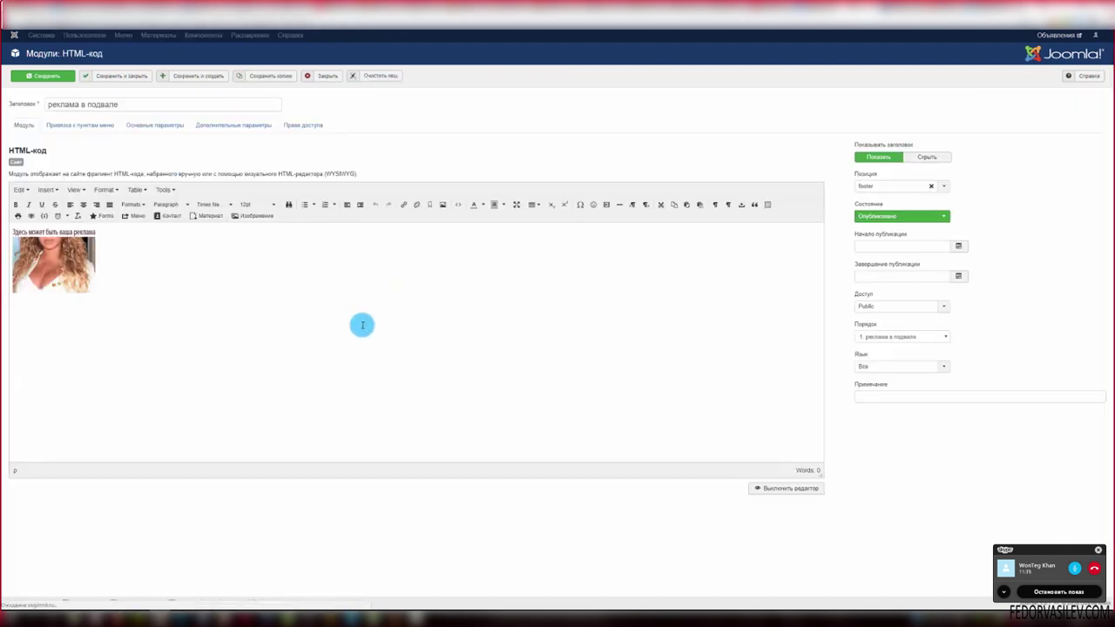
- Replace the e-mail address in the banner image's mailto link with the site's contact e-mail and save the module
{"action": "left_click", "coordinate": [60, 274]}
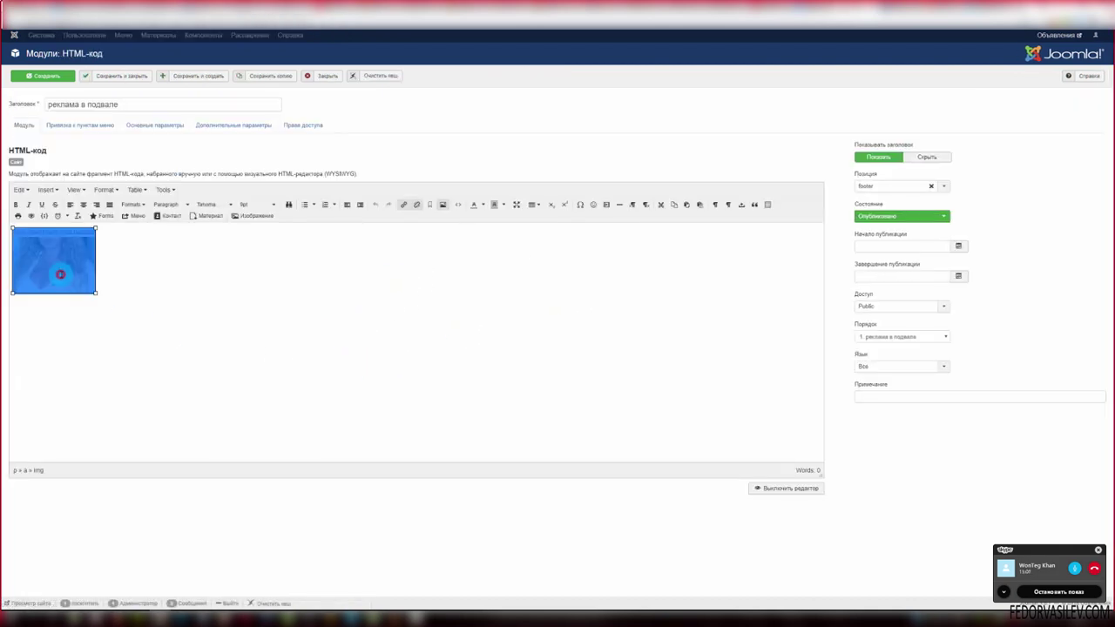
{"action": "left_click", "coordinate": [114, 273]}
{"action": "left_click", "coordinate": [51, 259]}
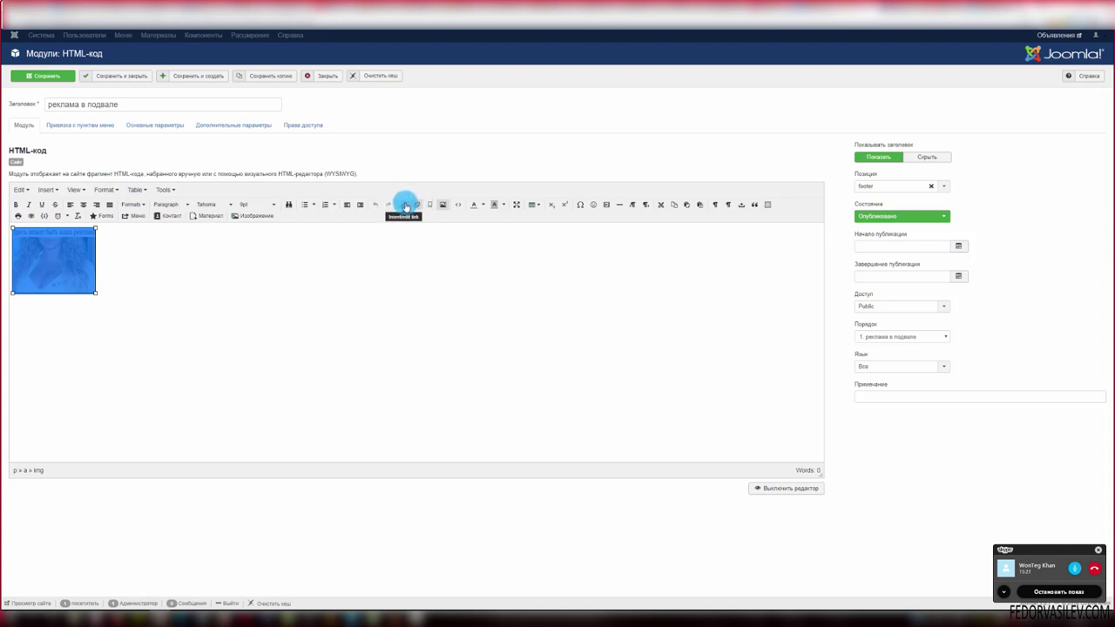
{"action": "left_click", "coordinate": [403, 206]}
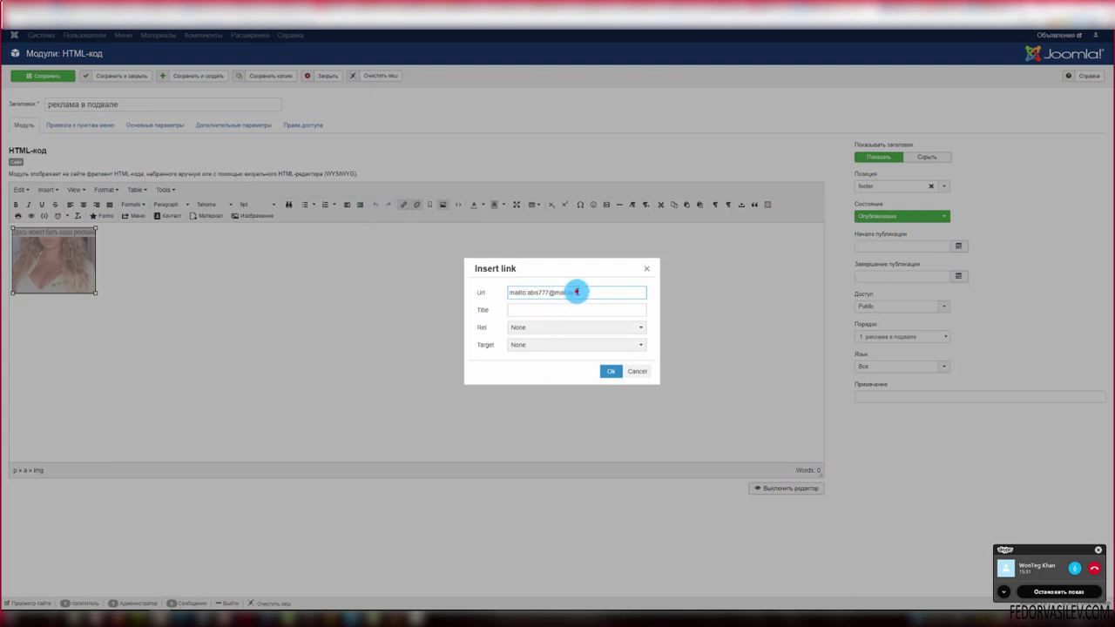
{"action": "left_click_drag", "start_coordinate": [576, 292], "coordinate": [547, 293]}
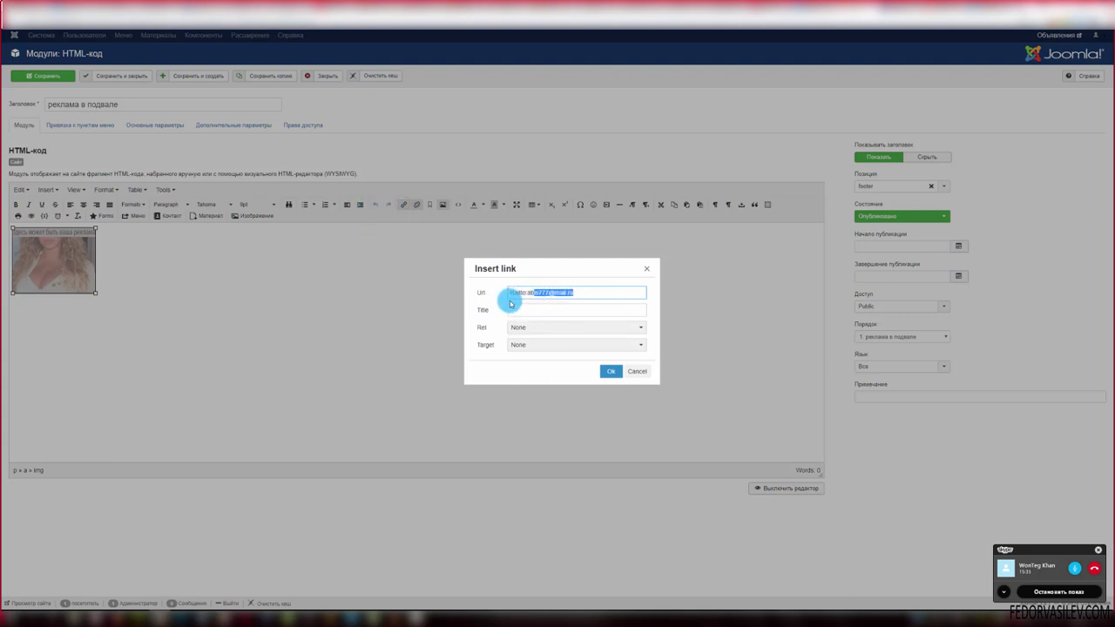
{"action": "left_click_drag", "start_coordinate": [578, 291], "coordinate": [538, 297]}
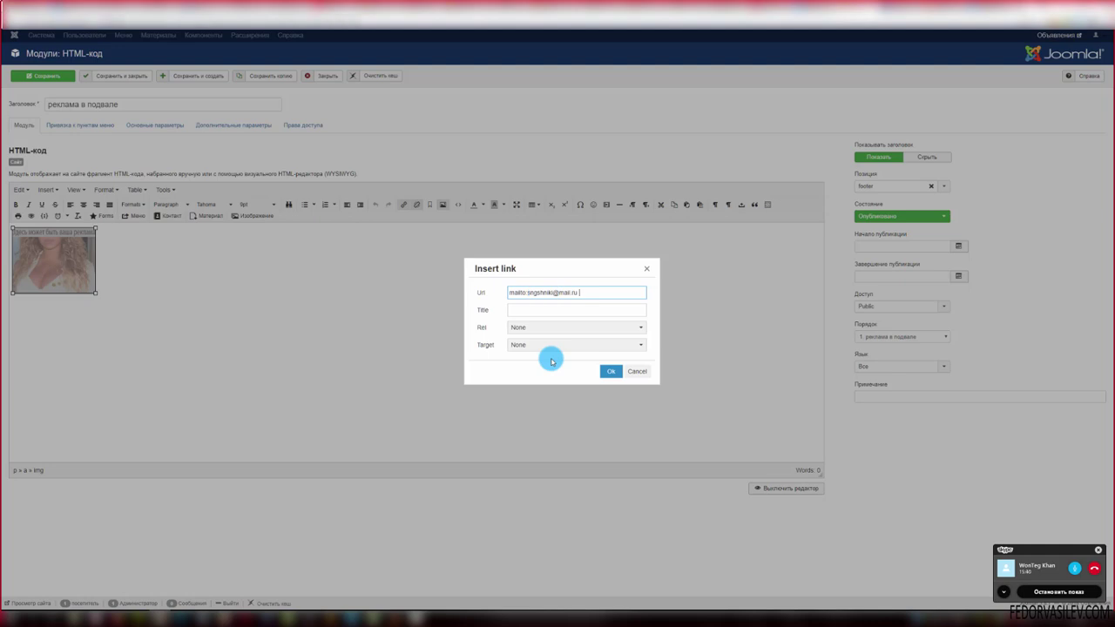
{"action": "left_click", "coordinate": [607, 371]}
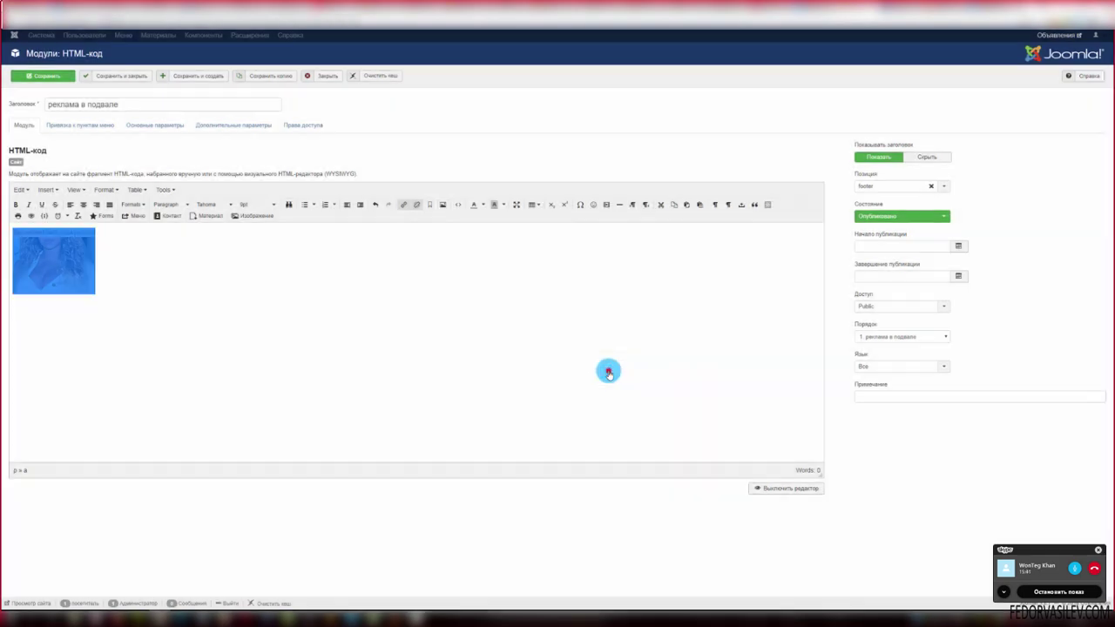
{"action": "left_click", "coordinate": [31, 78]}
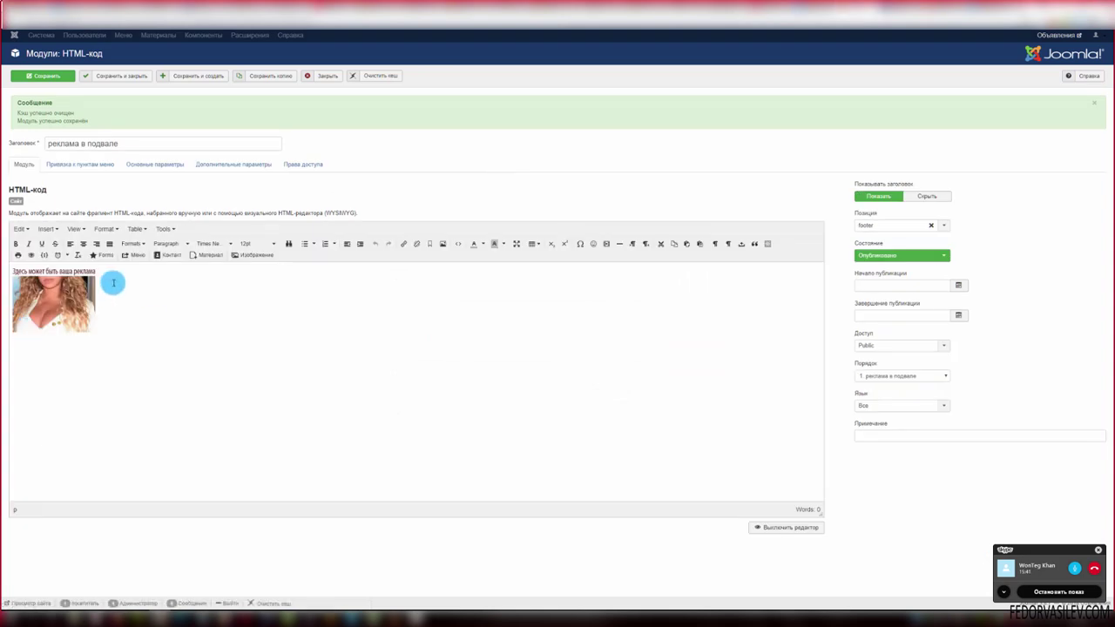
- Check the banner's mailto link in the module's HTML source, view the site's front page, and close the module
{"action": "left_click", "coordinate": [470, 245]}
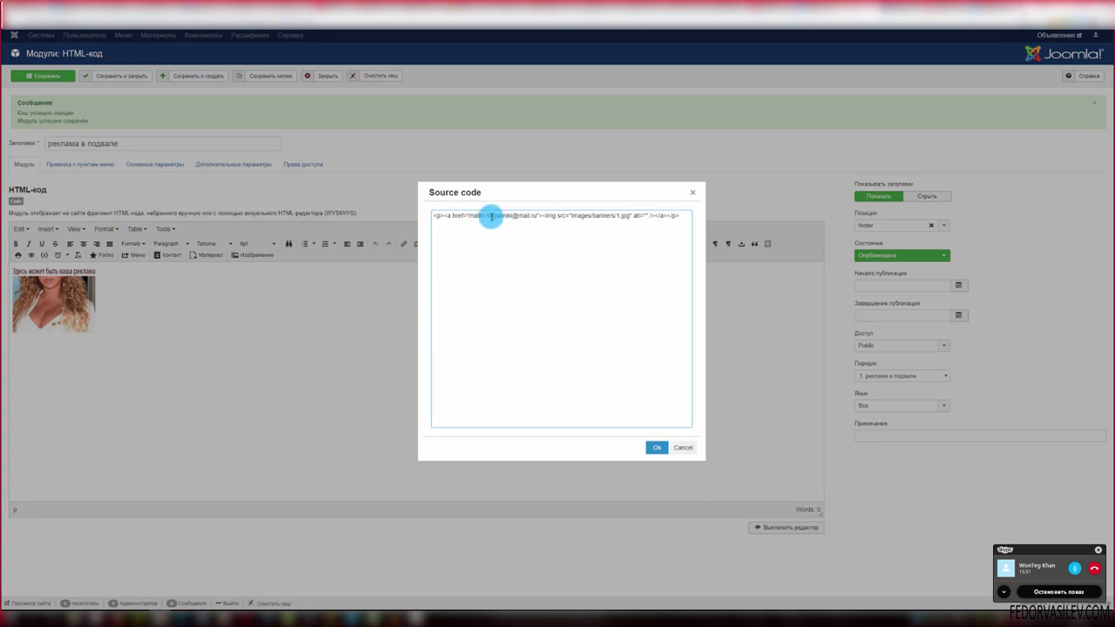
{"action": "left_click_drag", "start_coordinate": [489, 217], "coordinate": [536, 217]}
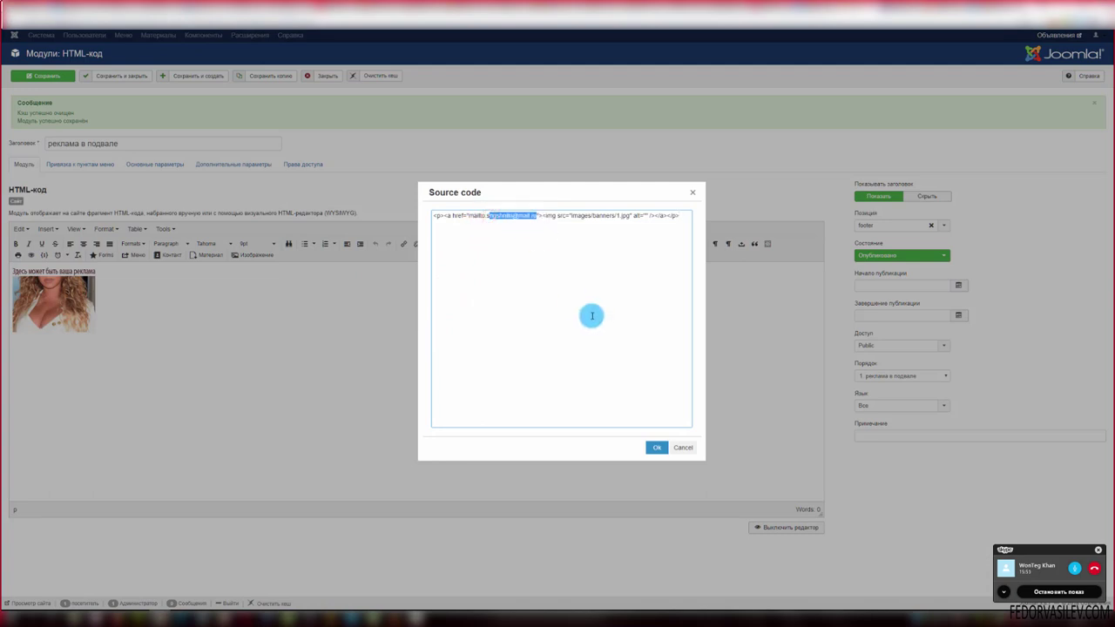
{"action": "left_click", "coordinate": [692, 192]}
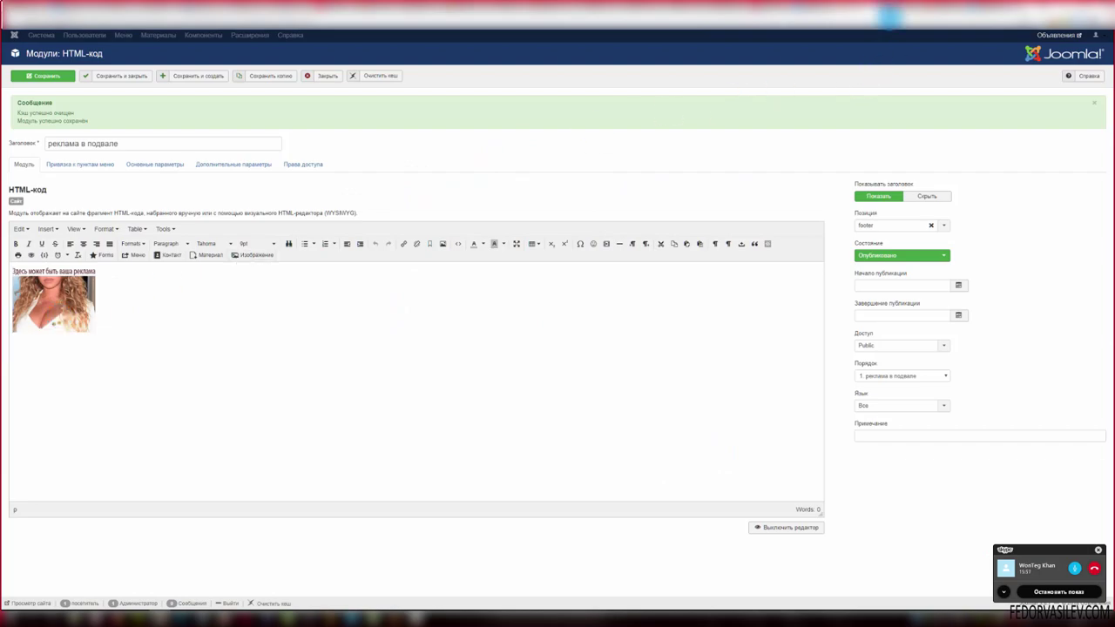
{"action": "left_click", "coordinate": [903, 10]}
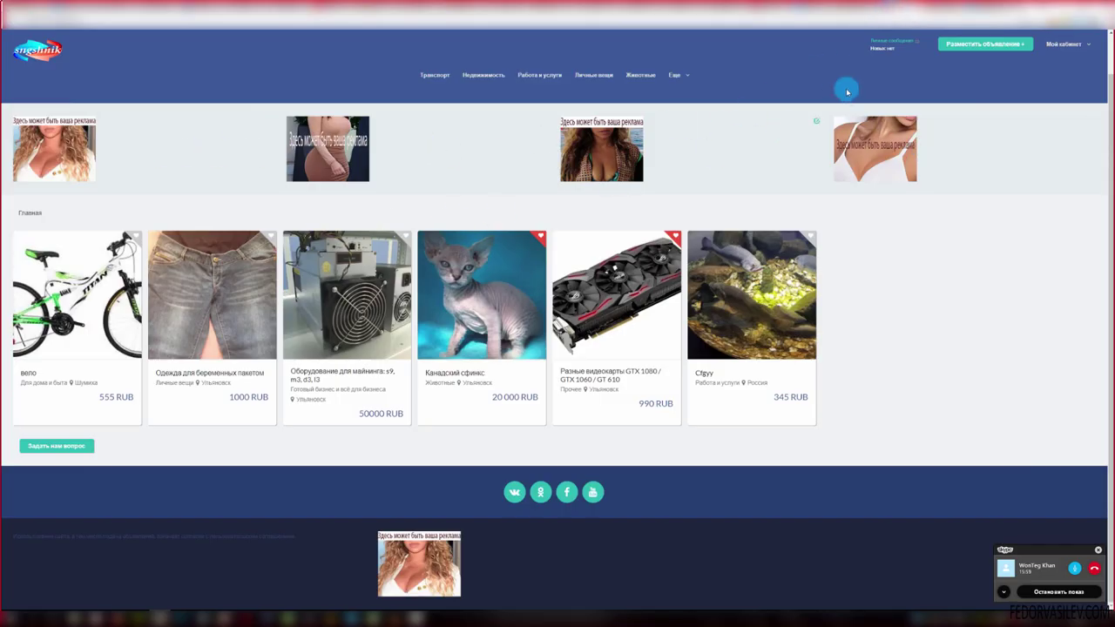
{"action": "left_click", "coordinate": [856, 10]}
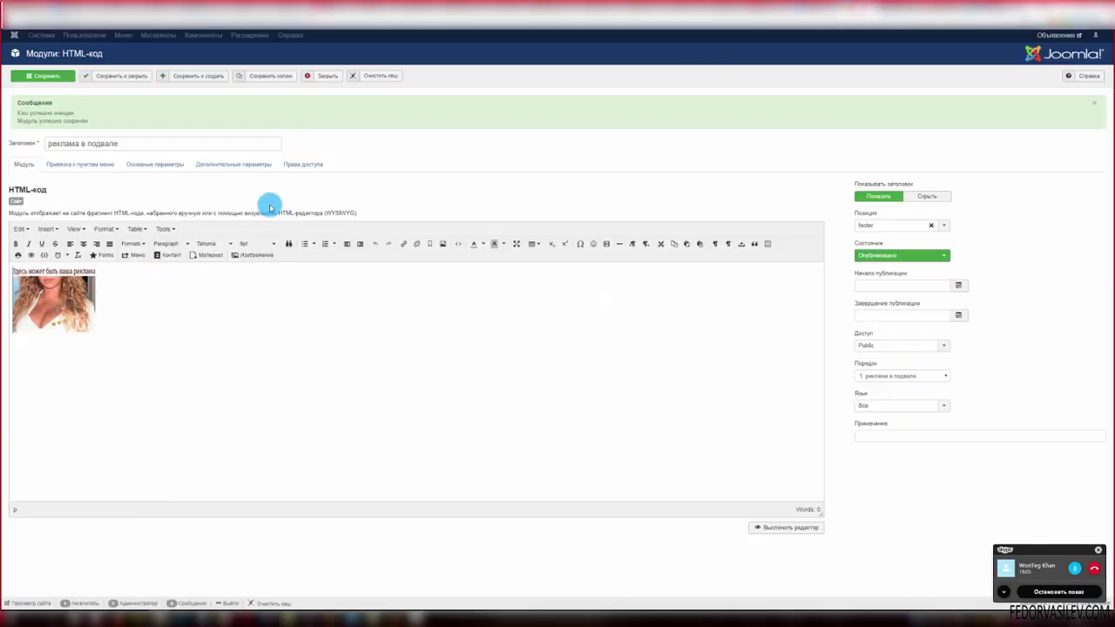
{"action": "left_click", "coordinate": [325, 76]}
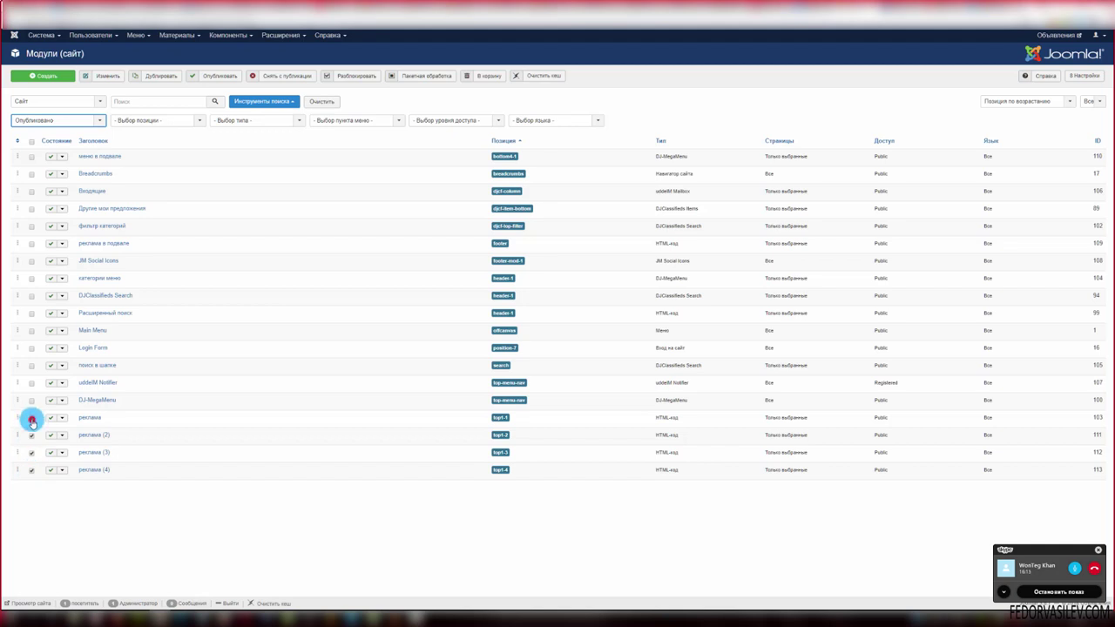
- Unpublish the modules «реклама», «реклама (2)», «реклама (3)», «реклама (4)» and «реклама в подвале»
{"action": "left_click", "coordinate": [30, 419]}
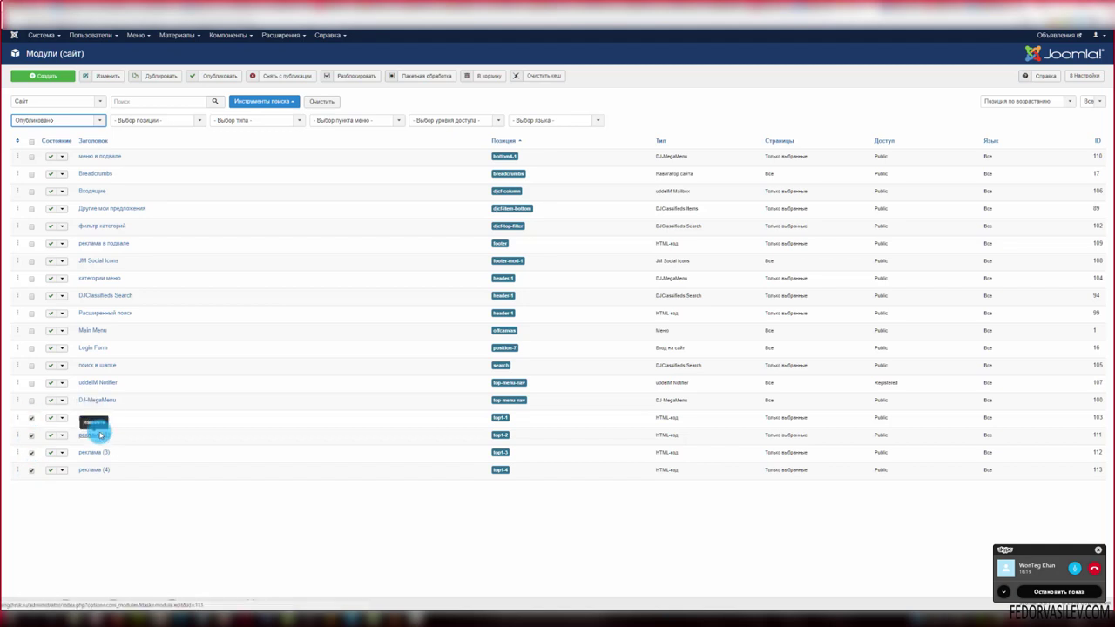
{"action": "left_click", "coordinate": [30, 245]}
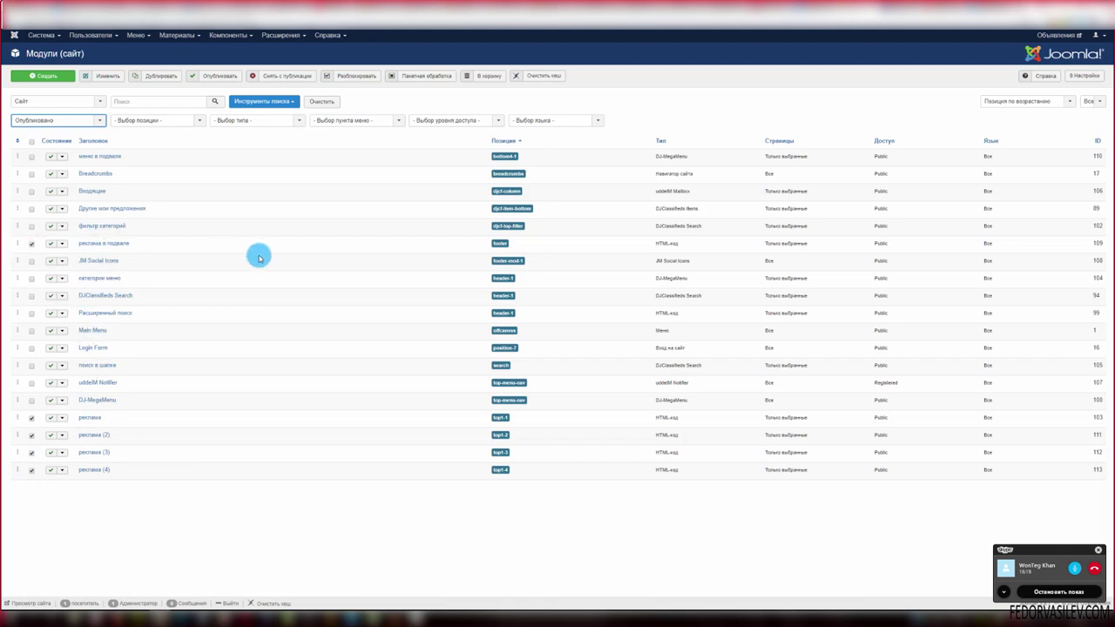
{"action": "left_click", "coordinate": [288, 76]}
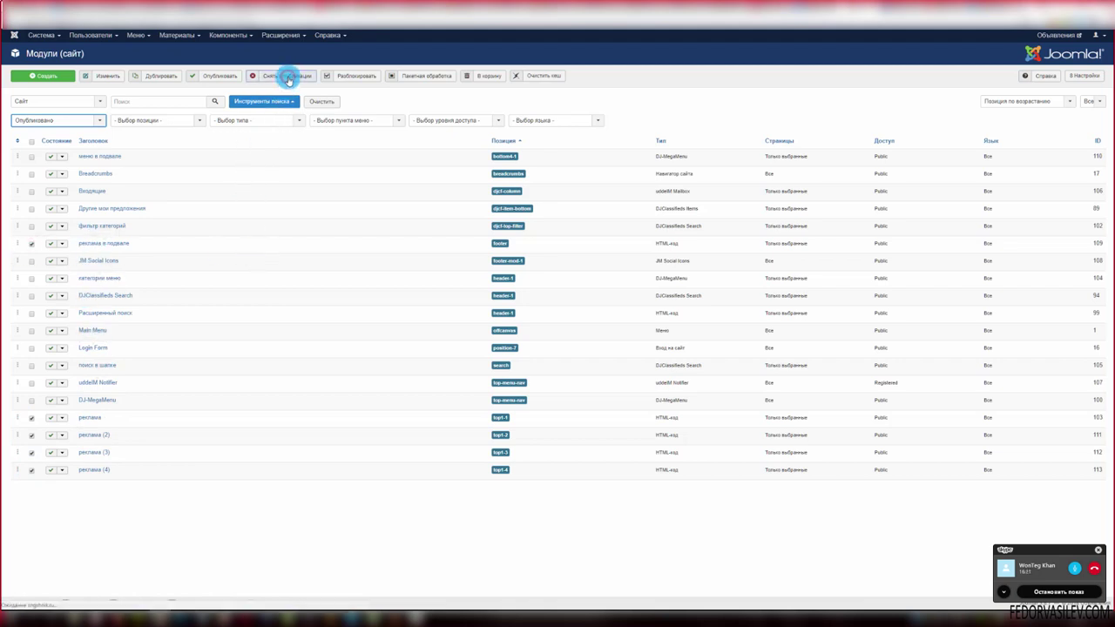
- Filter the module list by the state «Не опубликовано» and check the banner areas on the site's reloaded front page
{"action": "left_click", "coordinate": [52, 164]}
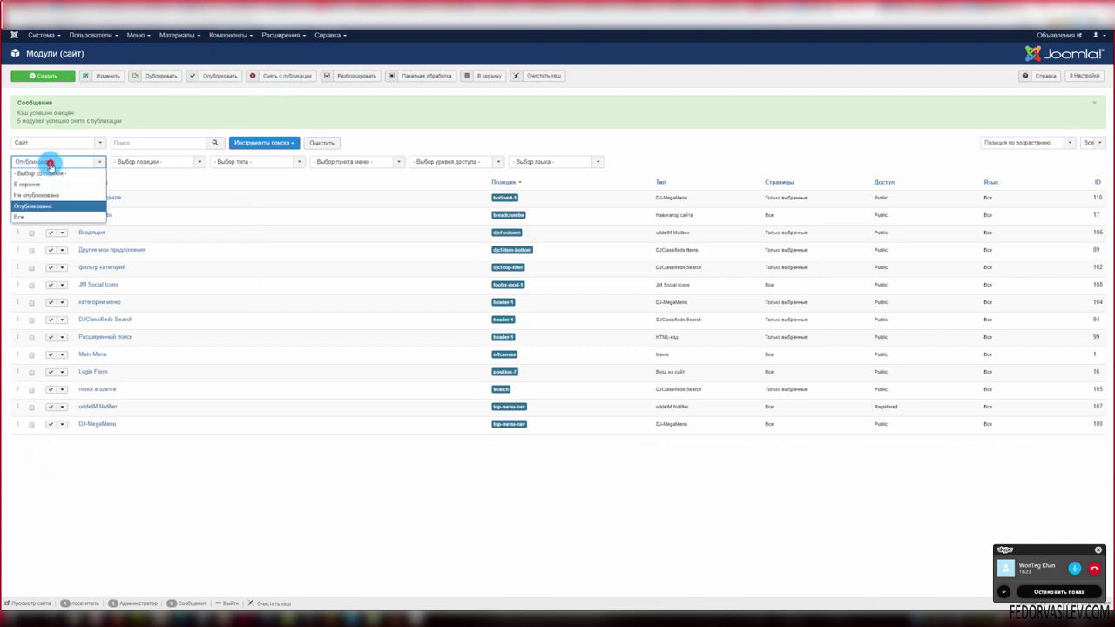
{"action": "left_click", "coordinate": [44, 193]}
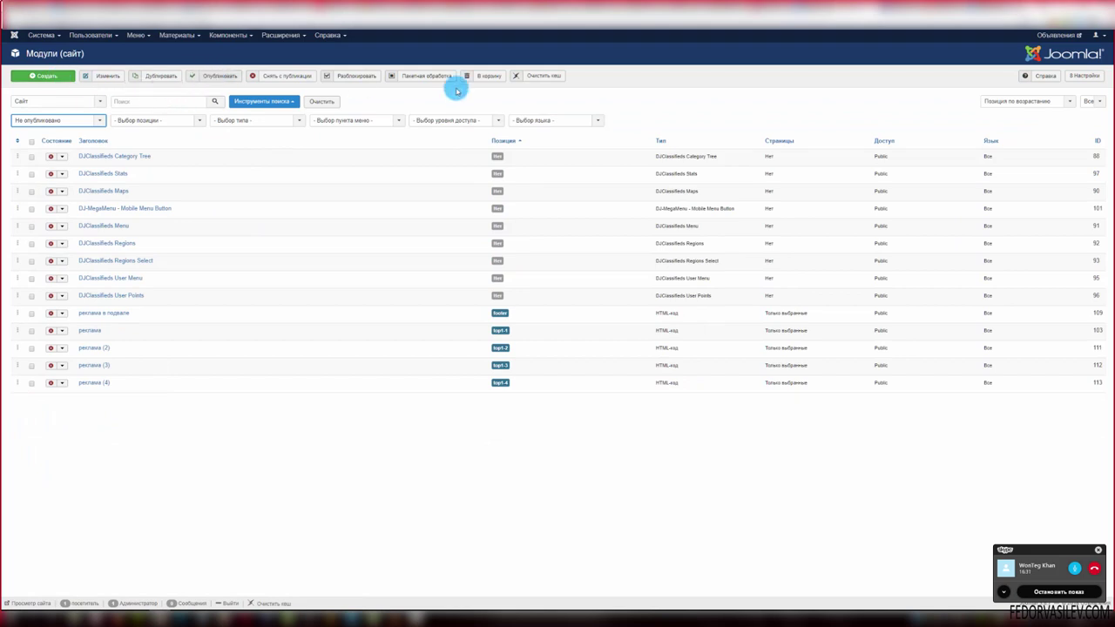
{"action": "left_click", "coordinate": [874, 19]}
{"action": "left_click", "coordinate": [52, 51]}
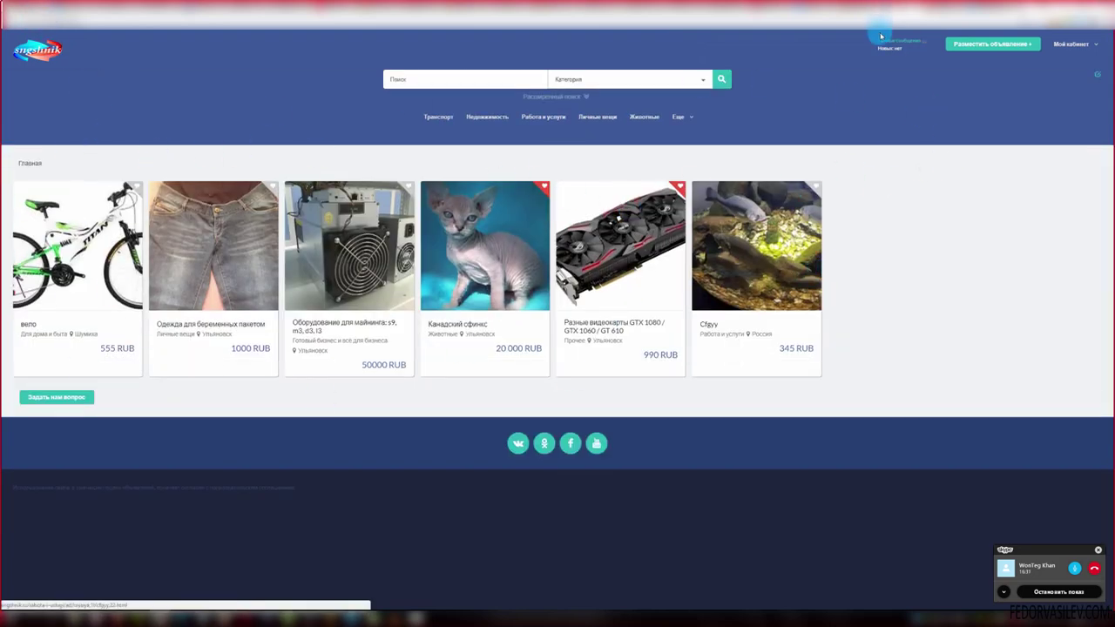
{"action": "left_click", "coordinate": [862, 16]}
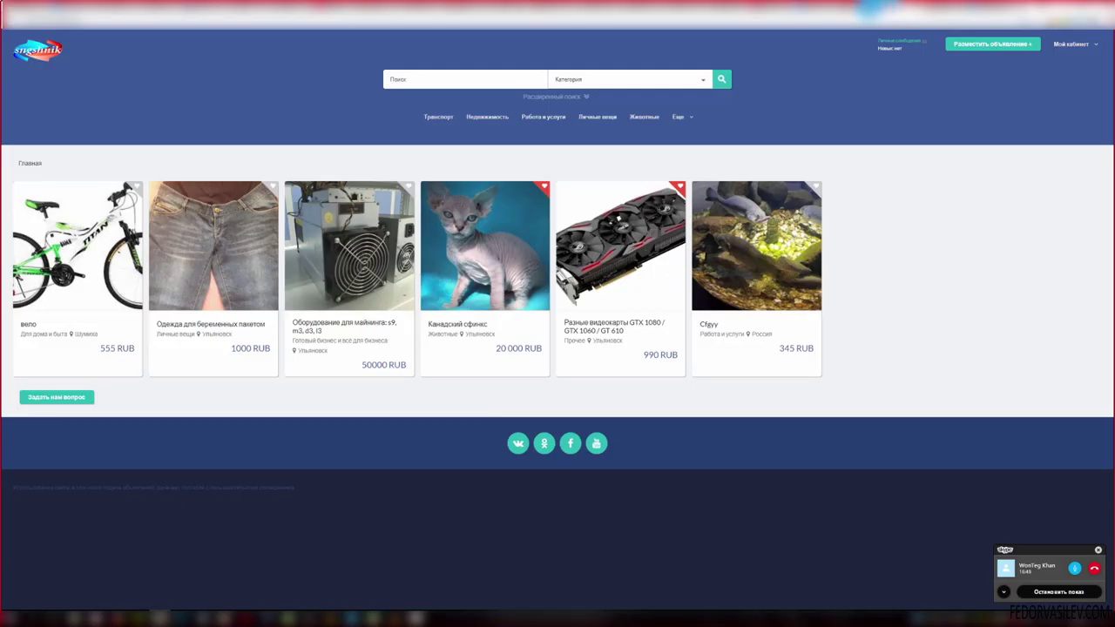
{"action": "left_click", "coordinate": [843, 14]}
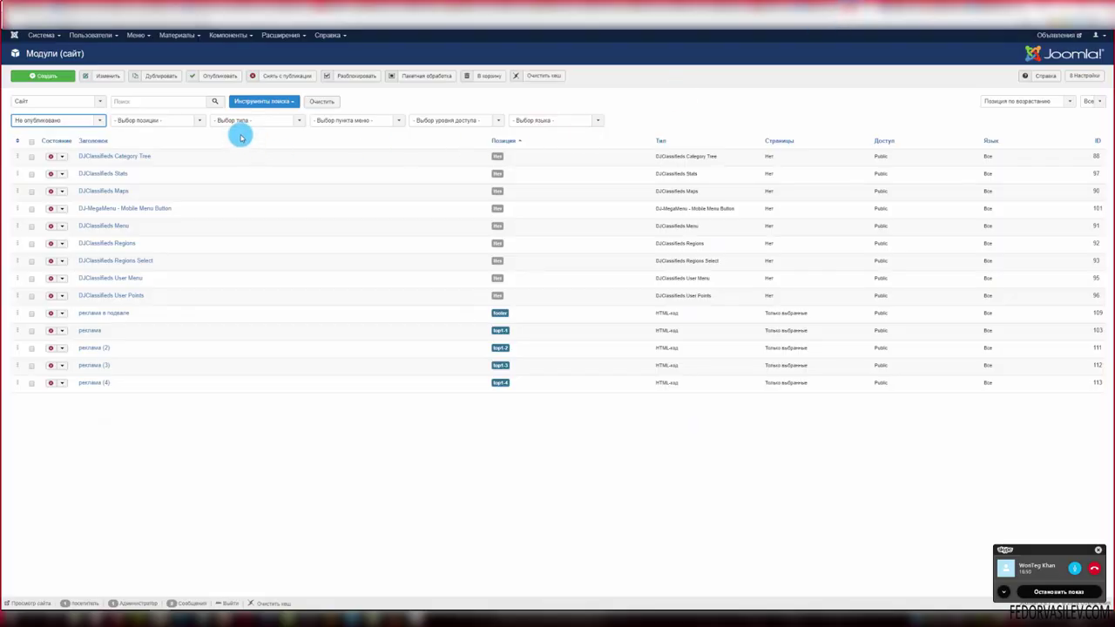
- Open the DJ-Classifieds configuration and review the «Оформление», «Изображения» and «Глобальные» settings and the ad publication period's description
{"action": "left_click", "coordinate": [220, 38]}
{"action": "left_click", "coordinate": [228, 52]}
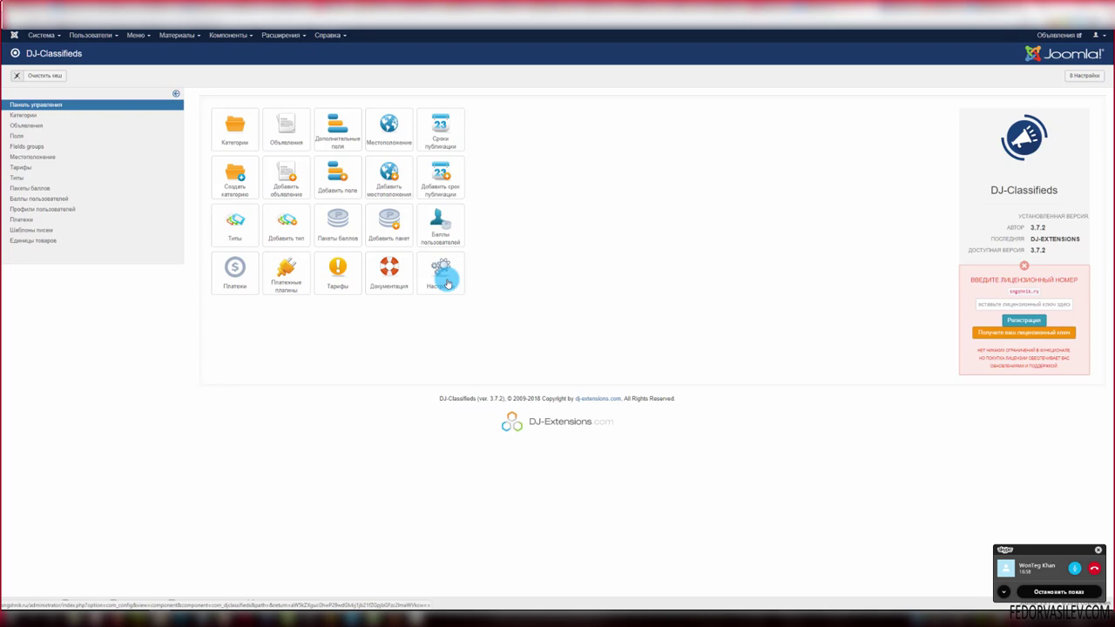
{"action": "left_click", "coordinate": [456, 285]}
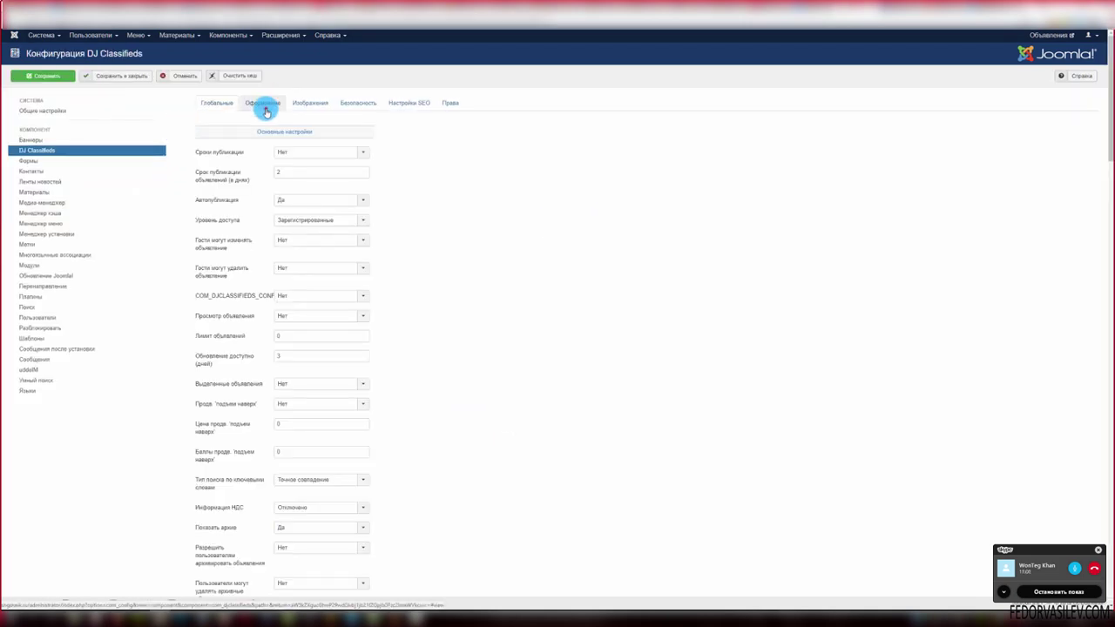
{"action": "left_click", "coordinate": [264, 106]}
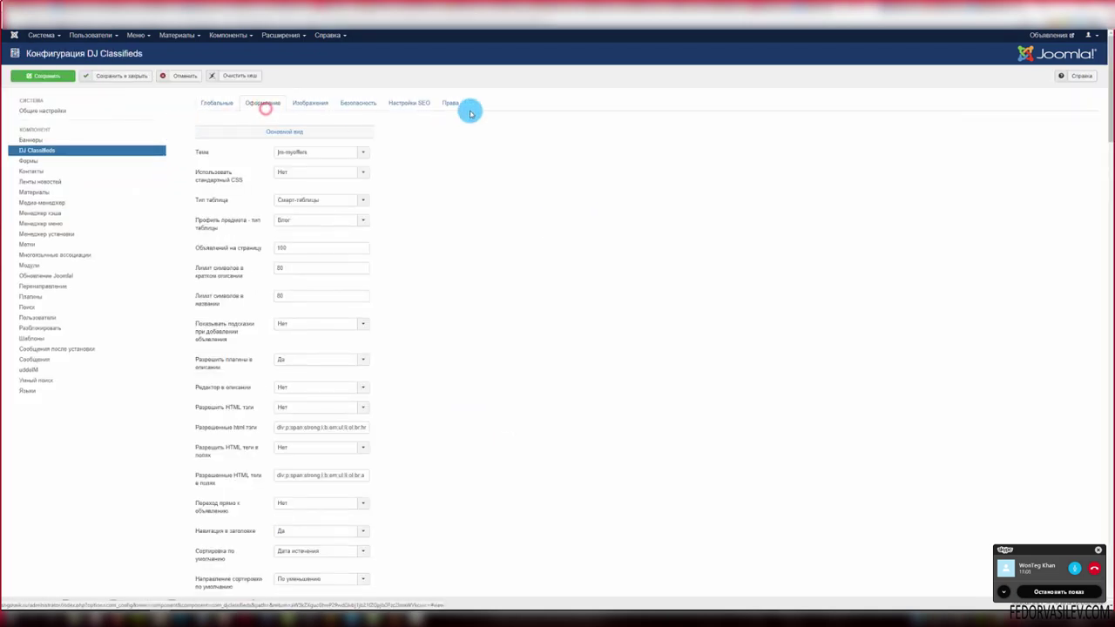
{"action": "left_click", "coordinate": [314, 104]}
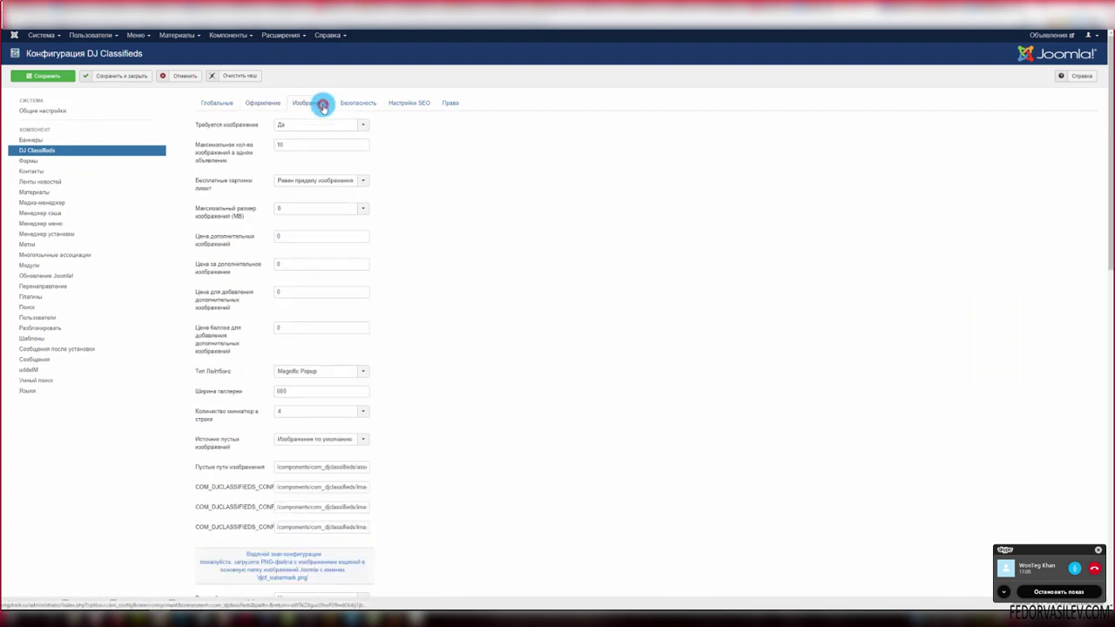
{"action": "left_click", "coordinate": [255, 105]}
{"action": "left_click", "coordinate": [219, 102]}
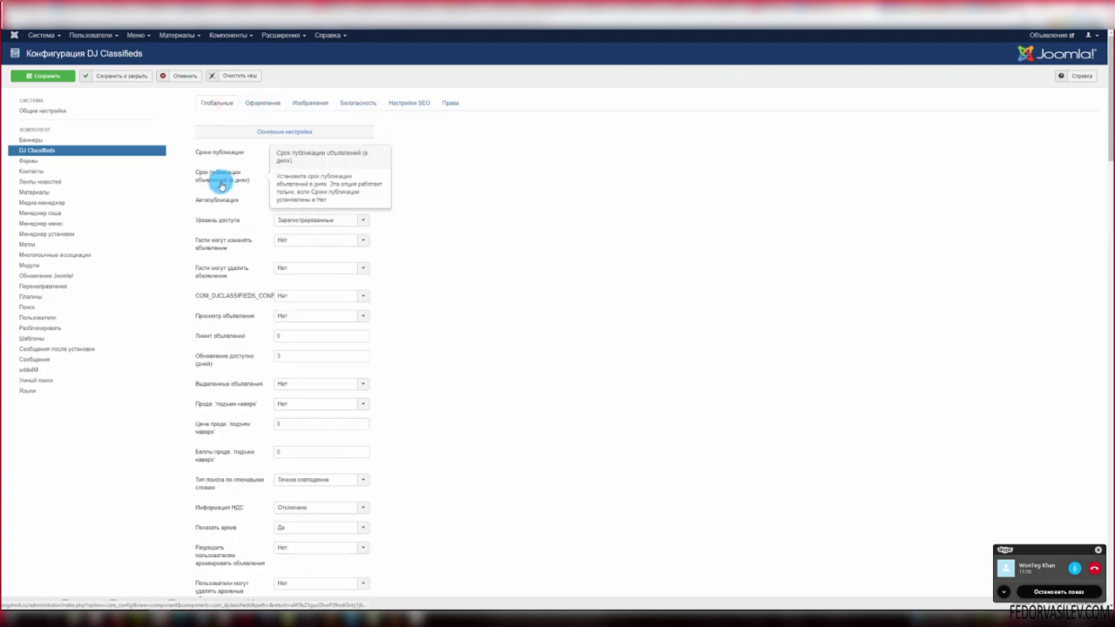
{"action": "mouse_move", "coordinate": [204, 179]}
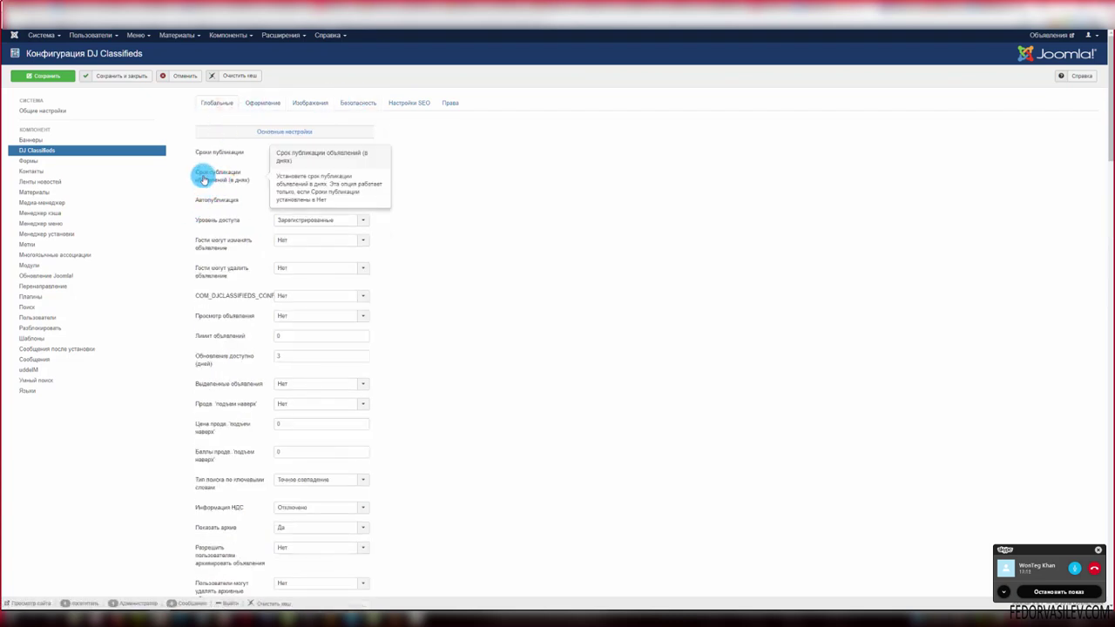
- Set the ad publication period in the DJ-Classifieds global settings to 30 days, then save and close the configuration
{"action": "left_click", "coordinate": [186, 35]}
{"action": "left_click", "coordinate": [222, 35]}
{"action": "left_click", "coordinate": [222, 50]}
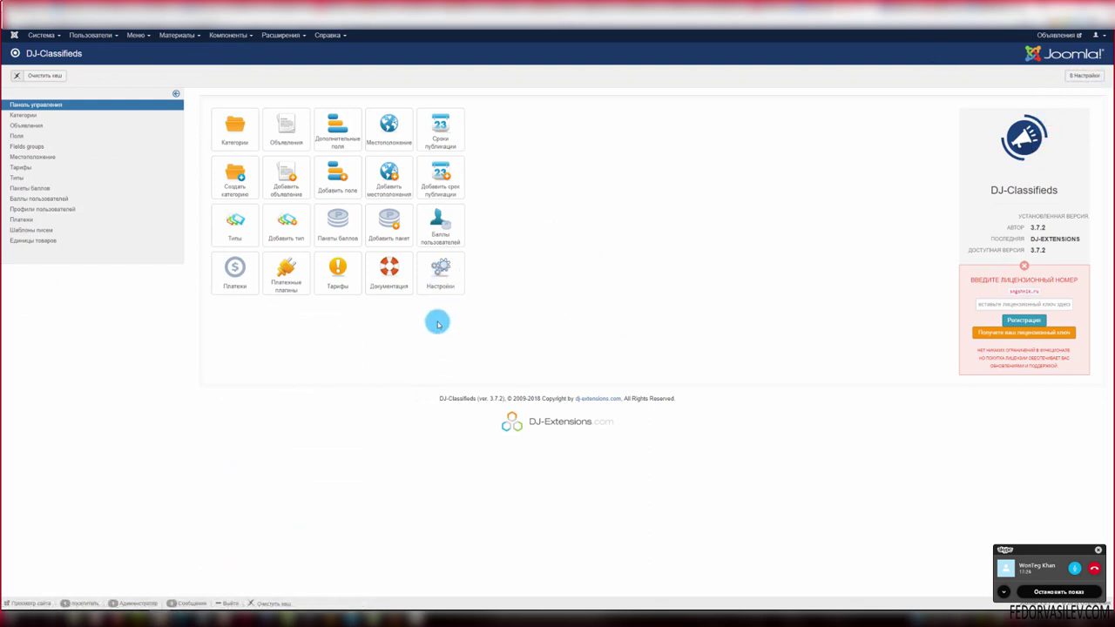
{"action": "left_click", "coordinate": [441, 277]}
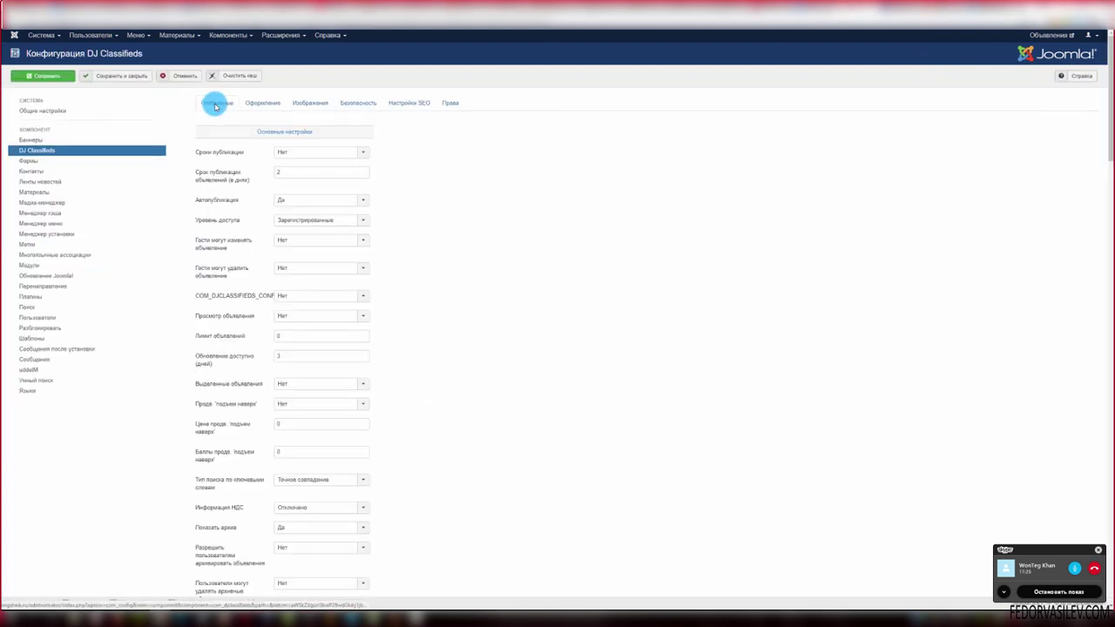
{"action": "left_click", "coordinate": [261, 102]}
{"action": "left_click", "coordinate": [311, 104]}
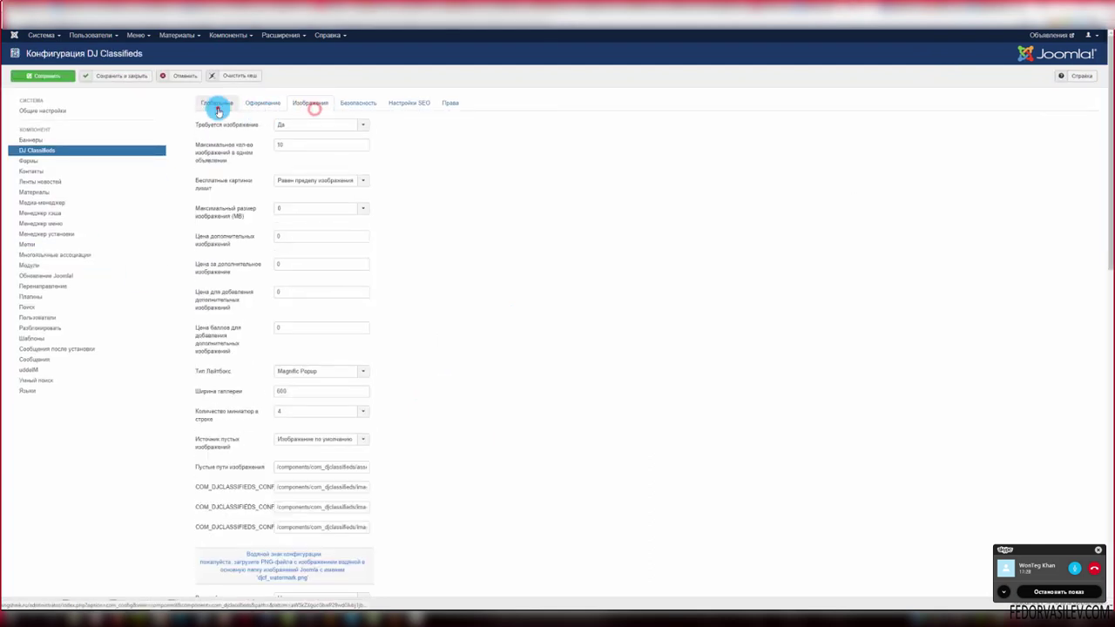
{"action": "left_click", "coordinate": [216, 105]}
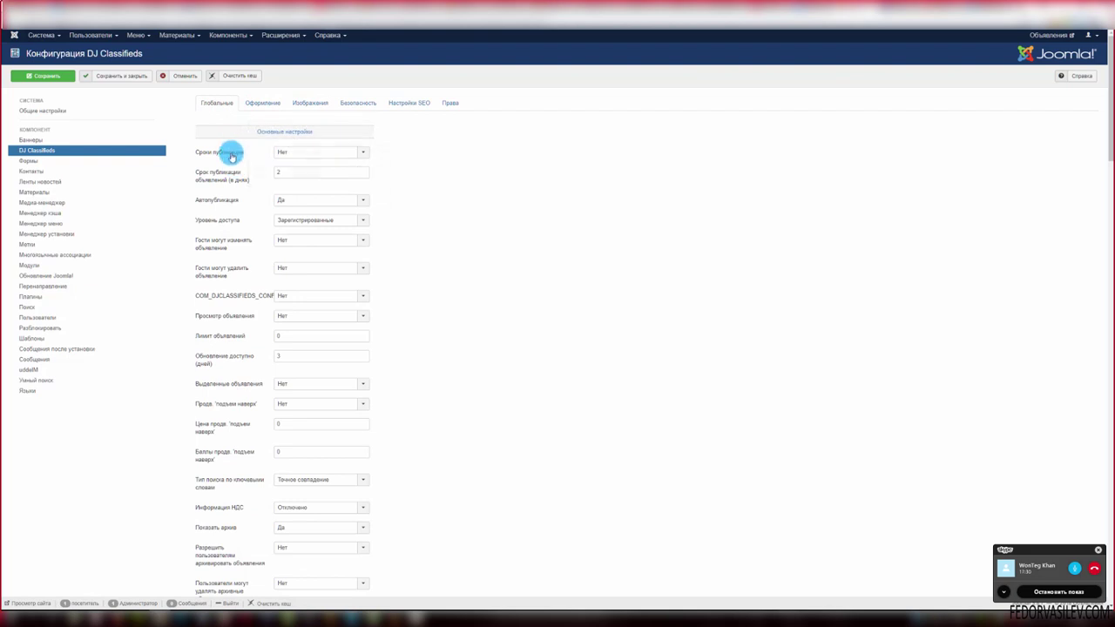
{"action": "mouse_move", "coordinate": [231, 185]}
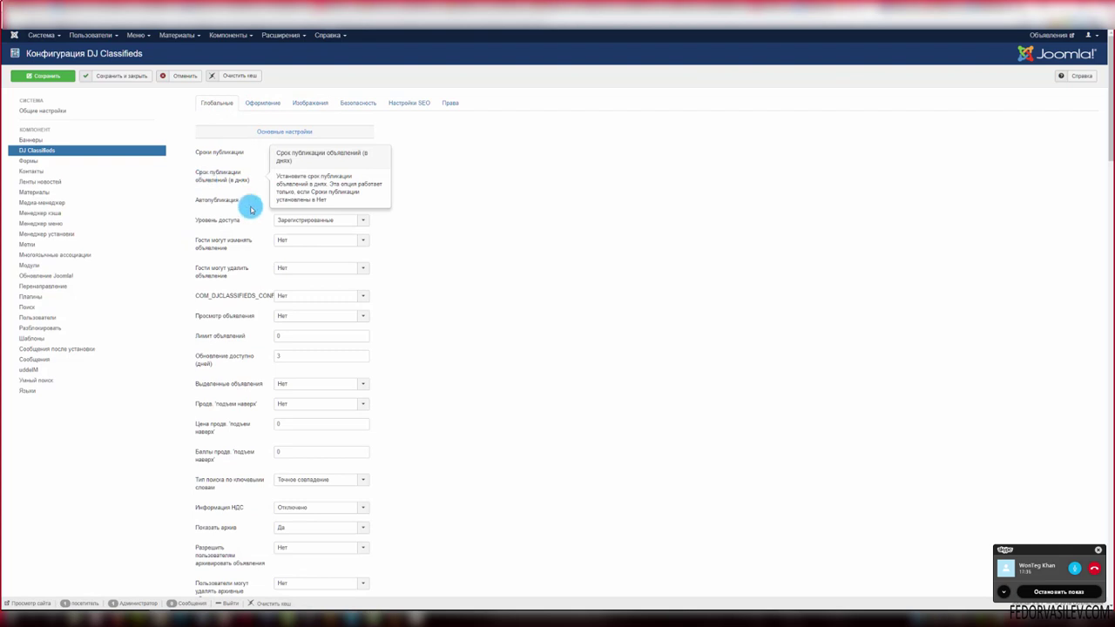
{"action": "left_click", "coordinate": [283, 175]}
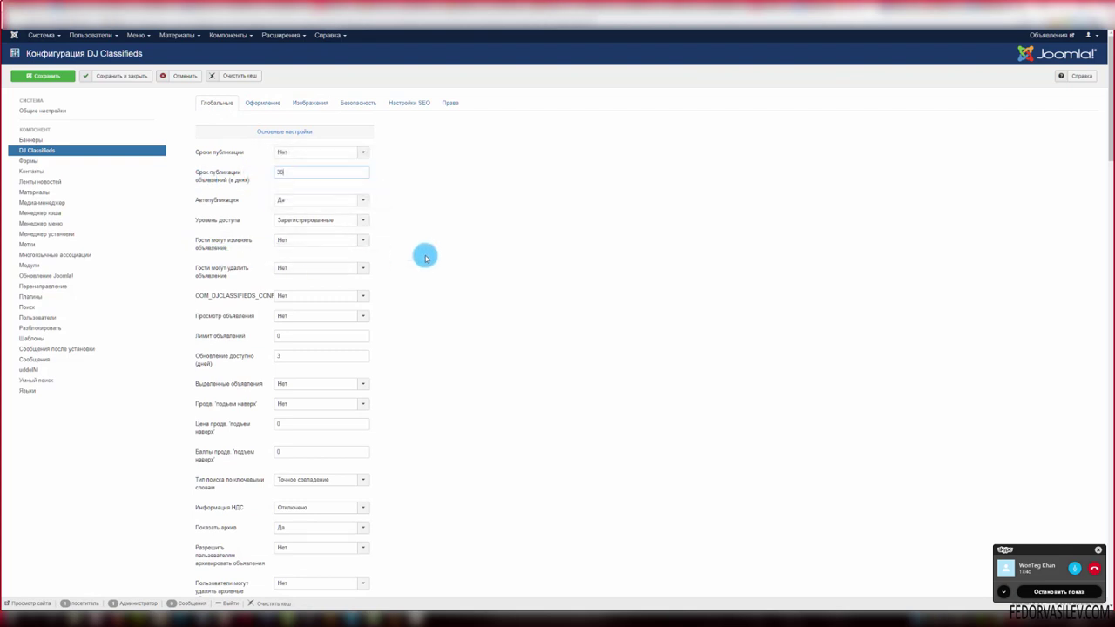
{"action": "left_click", "coordinate": [131, 76]}
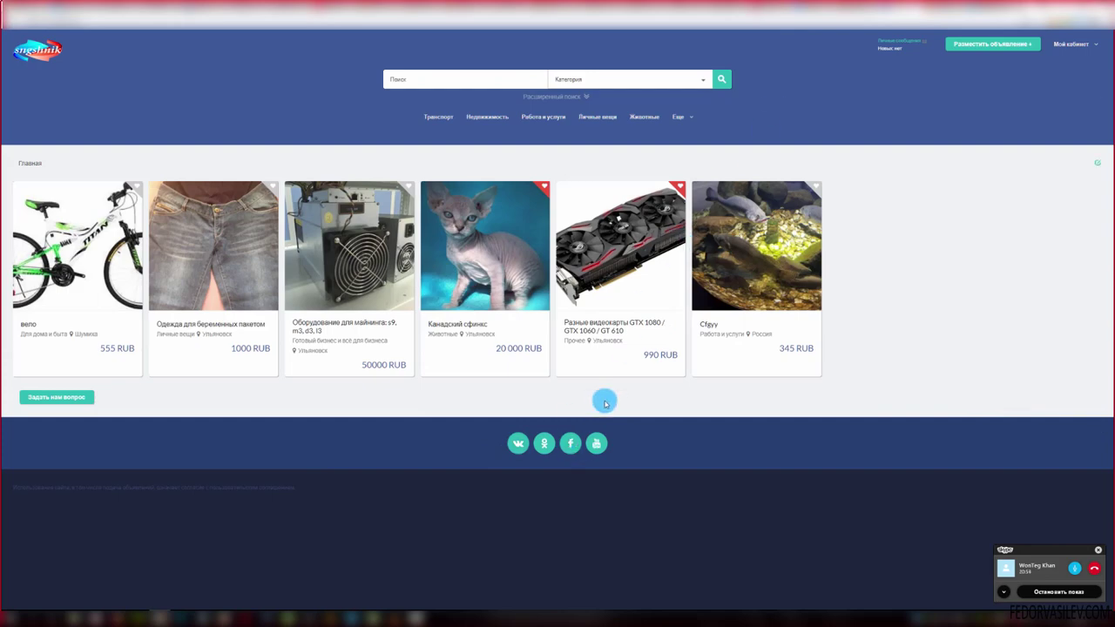
- Filter the site's module list by the state «Опубликовано» and open the JM Social Icons module
{"action": "left_click", "coordinate": [862, 14]}
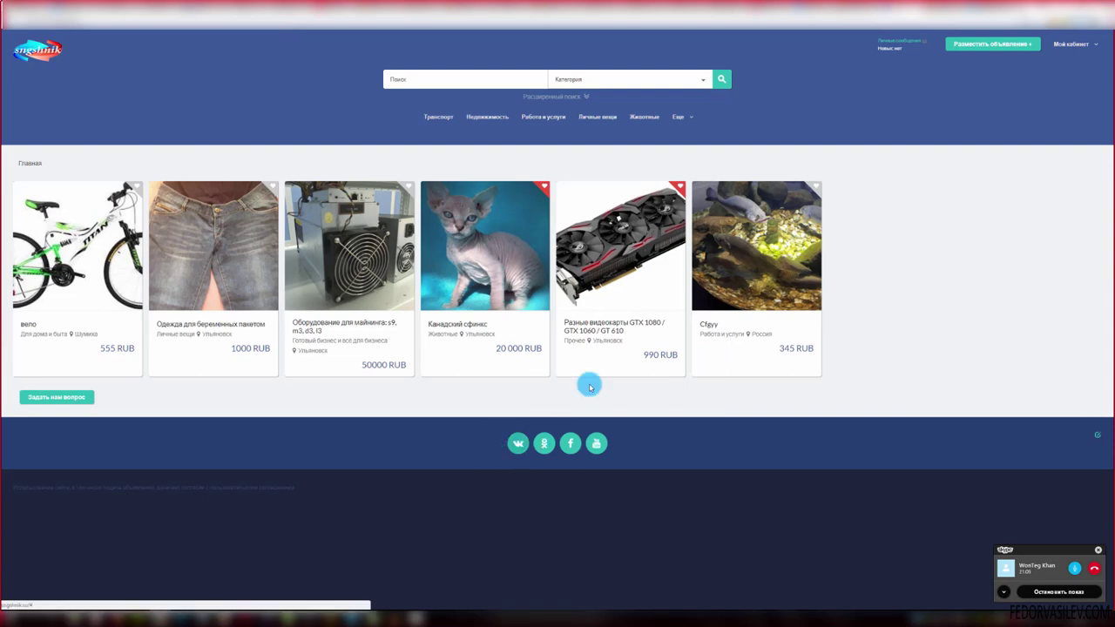
{"action": "left_click", "coordinate": [846, 14]}
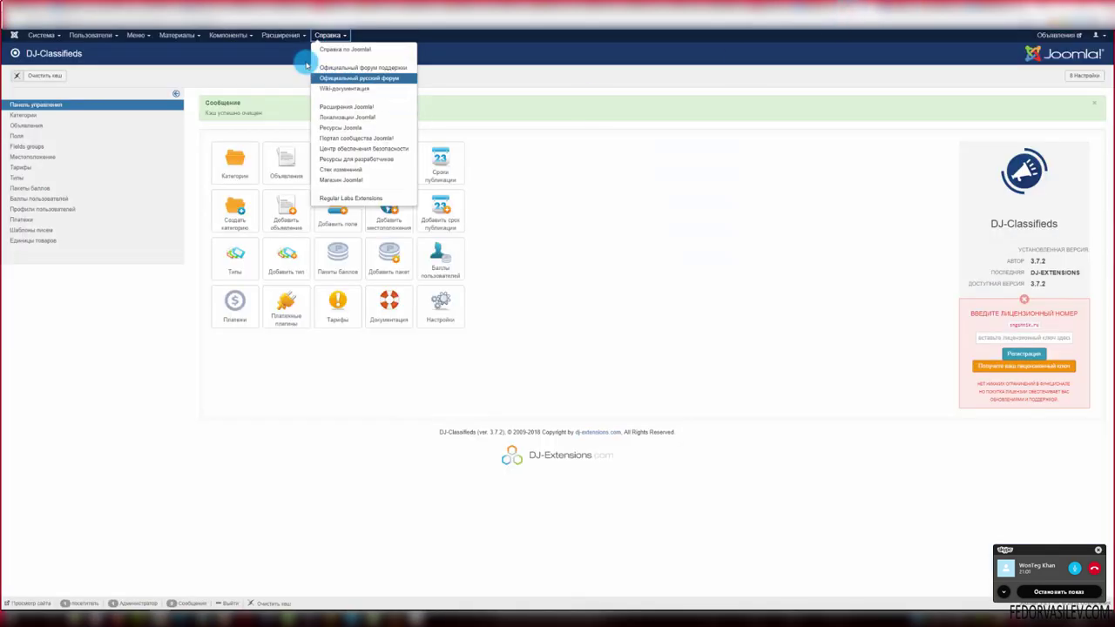
{"action": "left_click", "coordinate": [279, 35]}
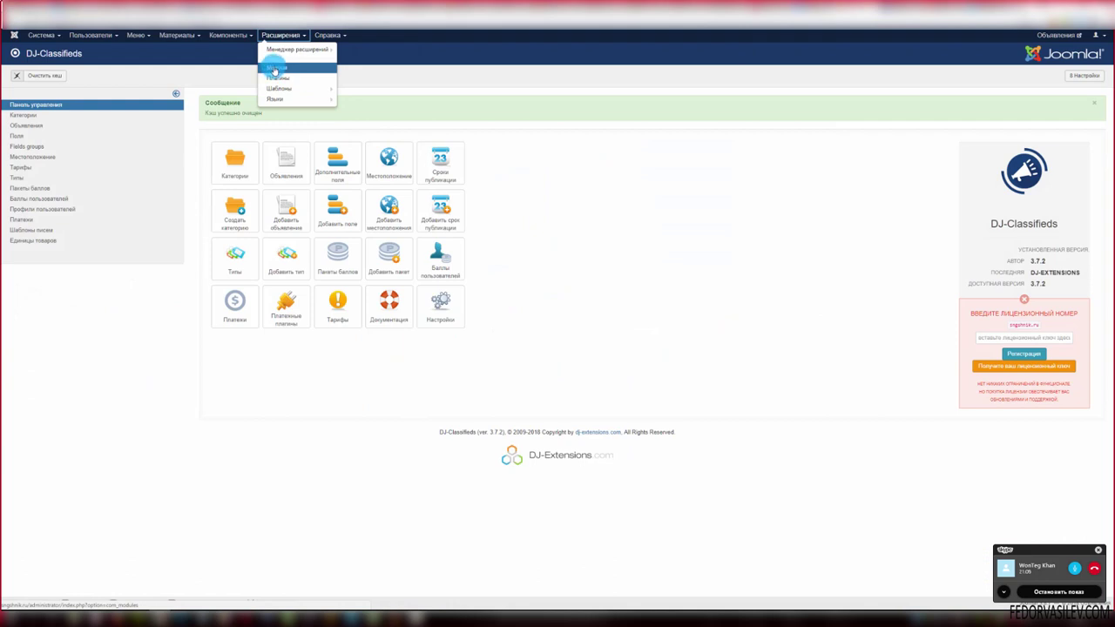
{"action": "left_click", "coordinate": [304, 69]}
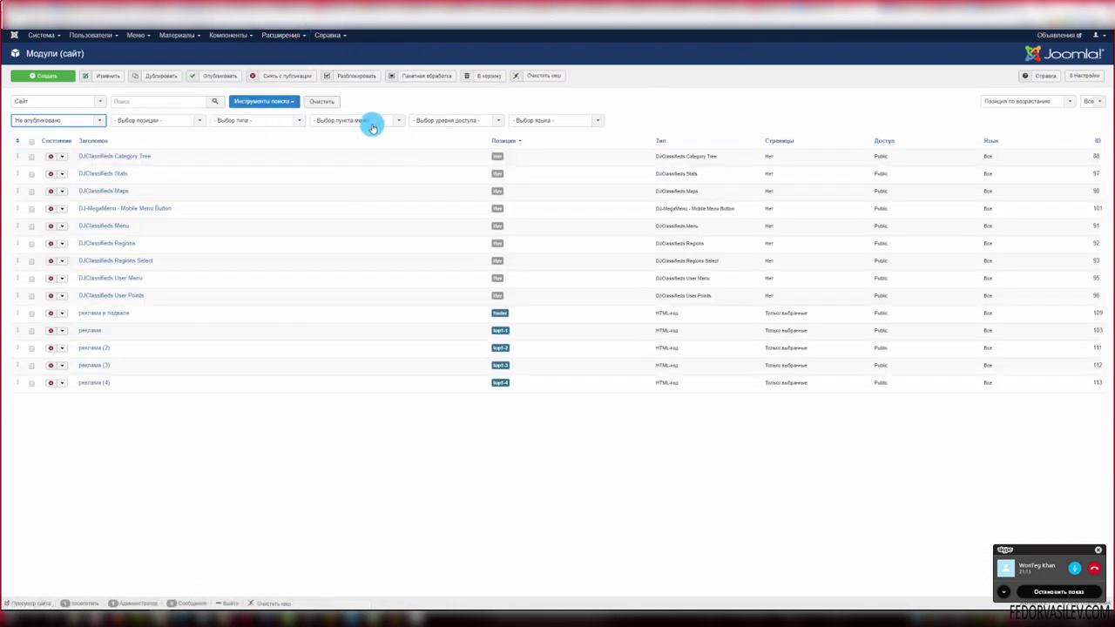
{"action": "left_click", "coordinate": [93, 121]}
{"action": "left_click", "coordinate": [37, 162]}
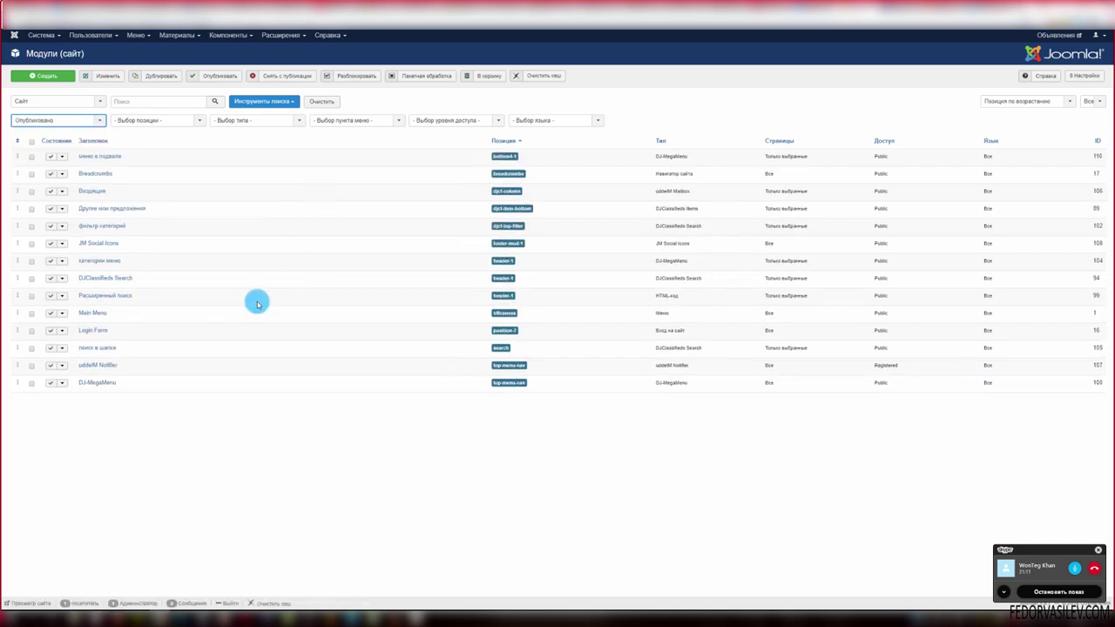
{"action": "triple_click", "coordinate": [120, 243]}
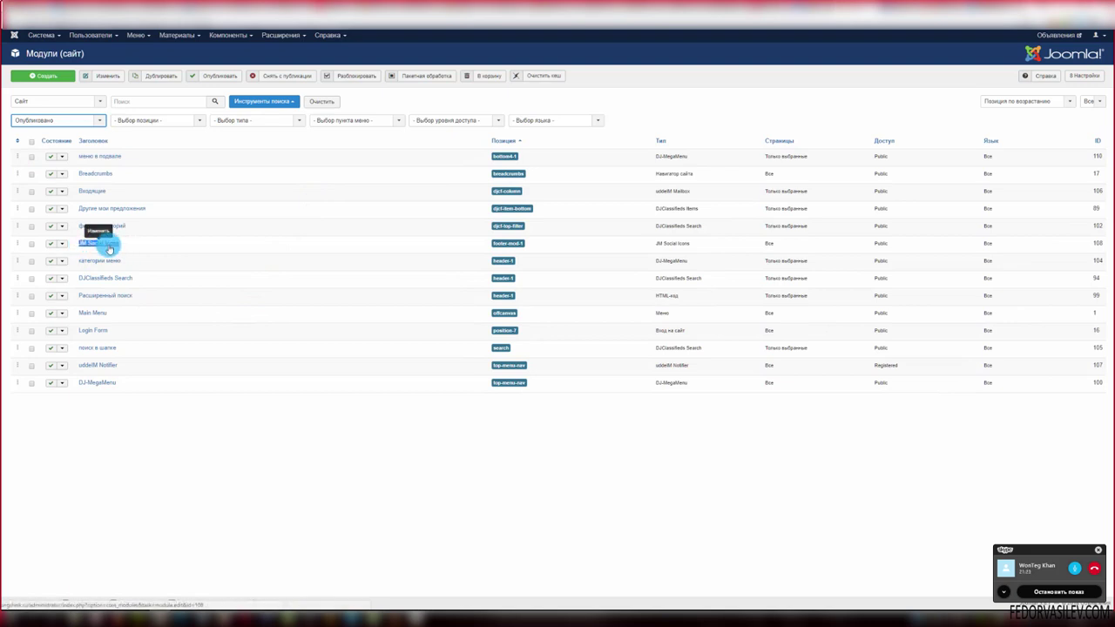
{"action": "left_click_drag", "start_coordinate": [105, 247], "coordinate": [90, 247]}
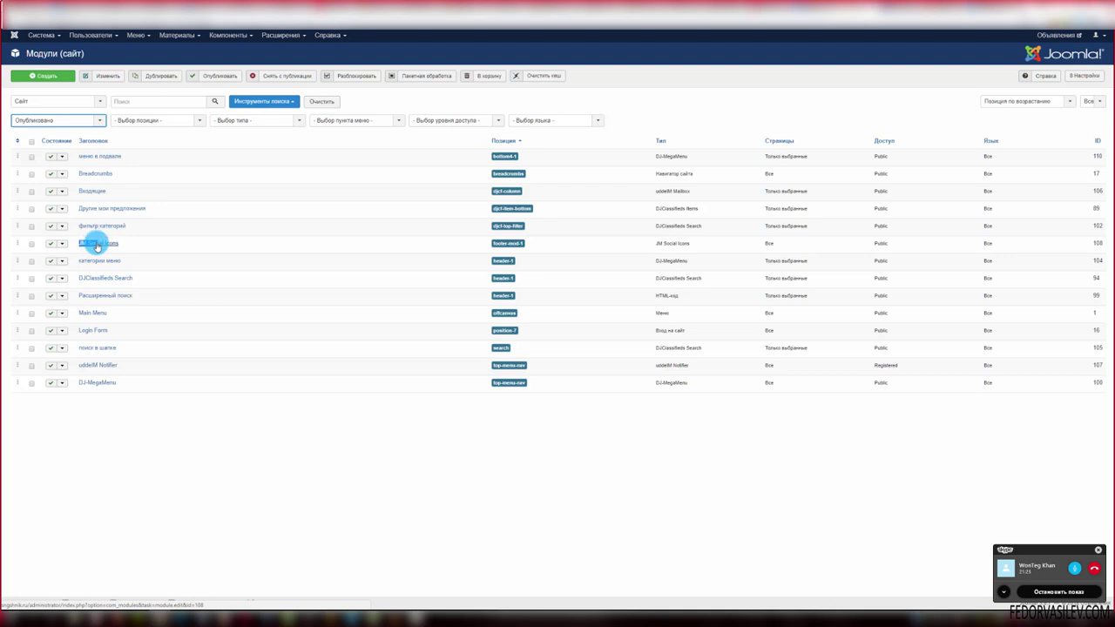
{"action": "left_click", "coordinate": [95, 244]}
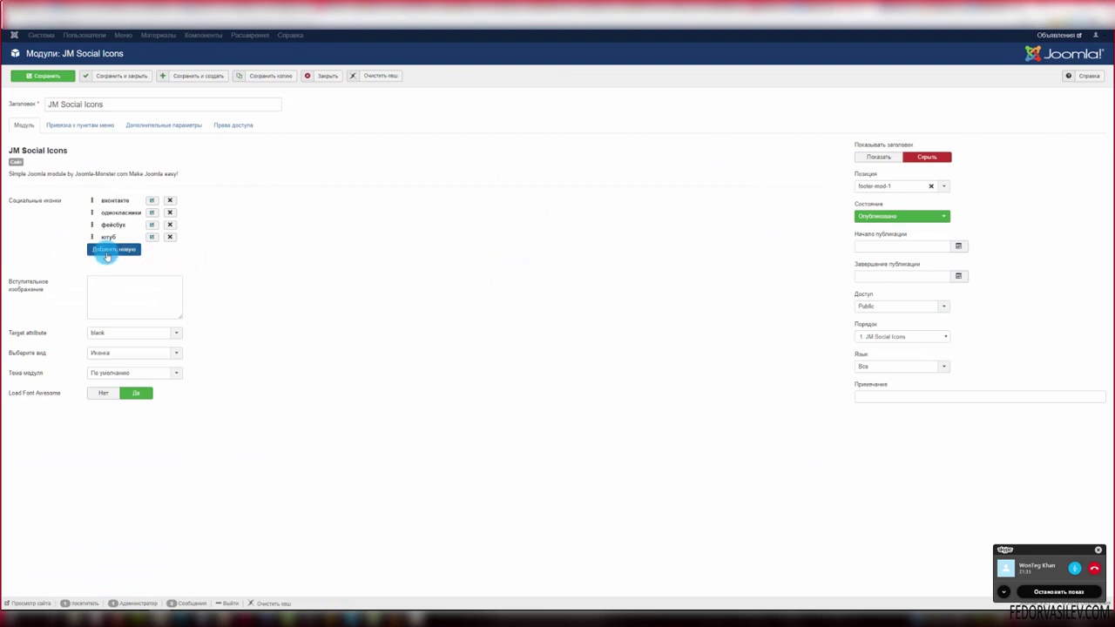
- Open the «вконтакте» icon's settings, select its link URL for replacement, and save the icon entry and the module
{"action": "left_click", "coordinate": [151, 201]}
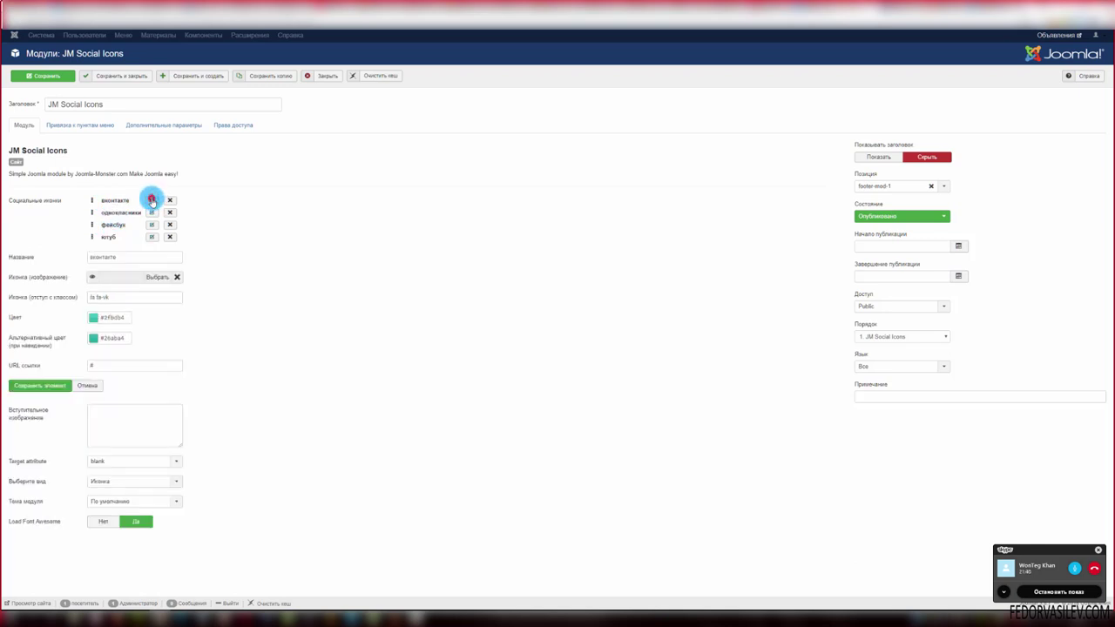
{"action": "double_click", "coordinate": [102, 259]}
{"action": "left_click", "coordinate": [74, 341]}
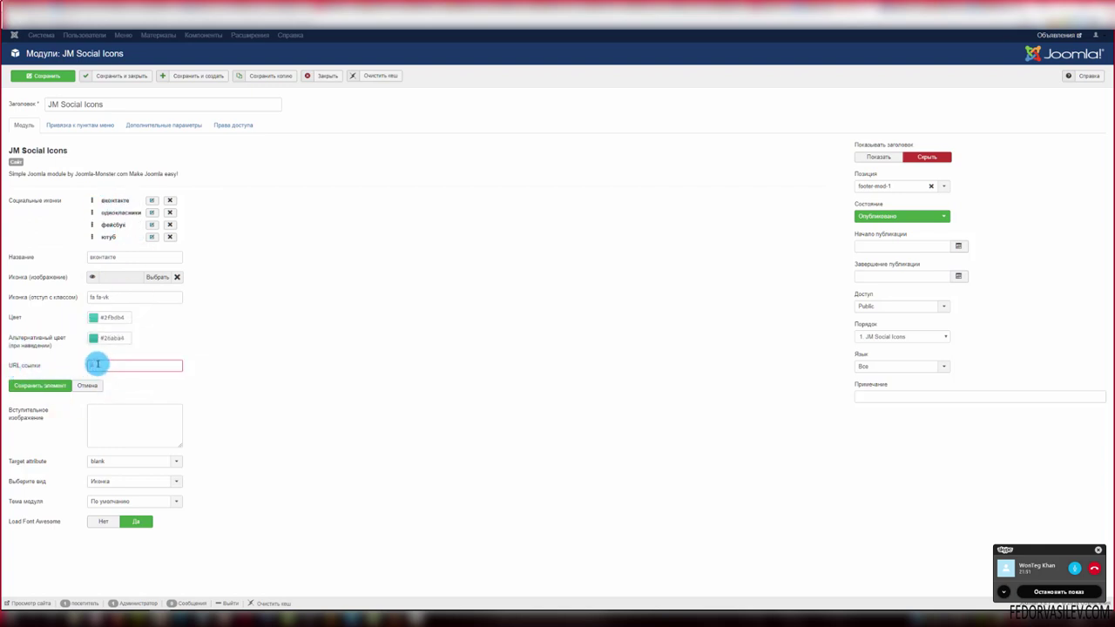
{"action": "left_click_drag", "start_coordinate": [94, 364], "coordinate": [54, 363]}
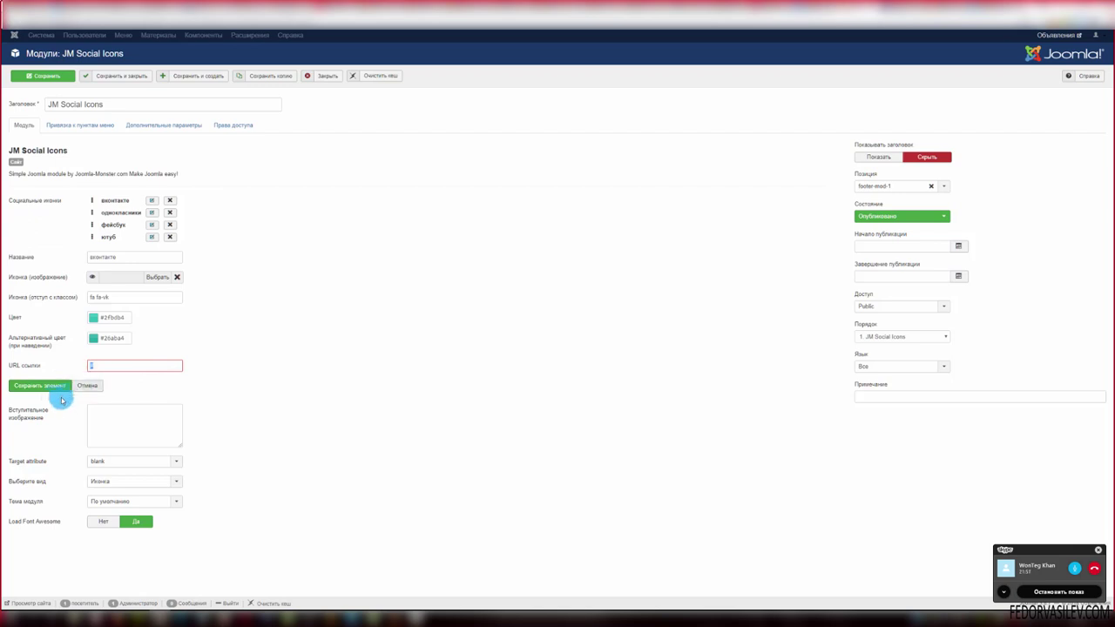
{"action": "left_click", "coordinate": [30, 391]}
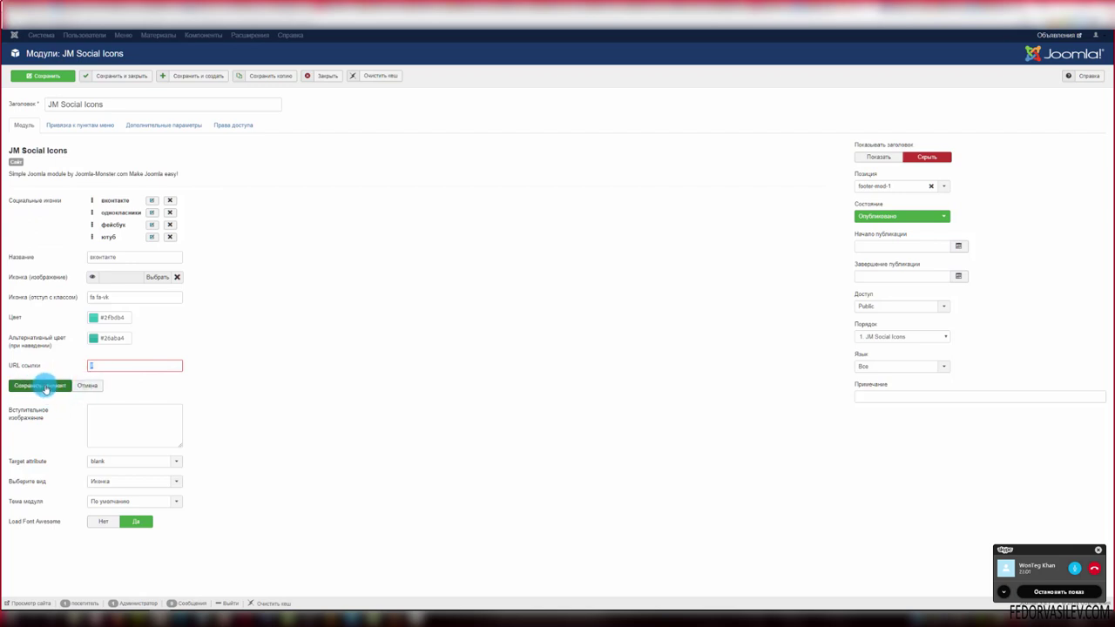
{"action": "left_click", "coordinate": [35, 77]}
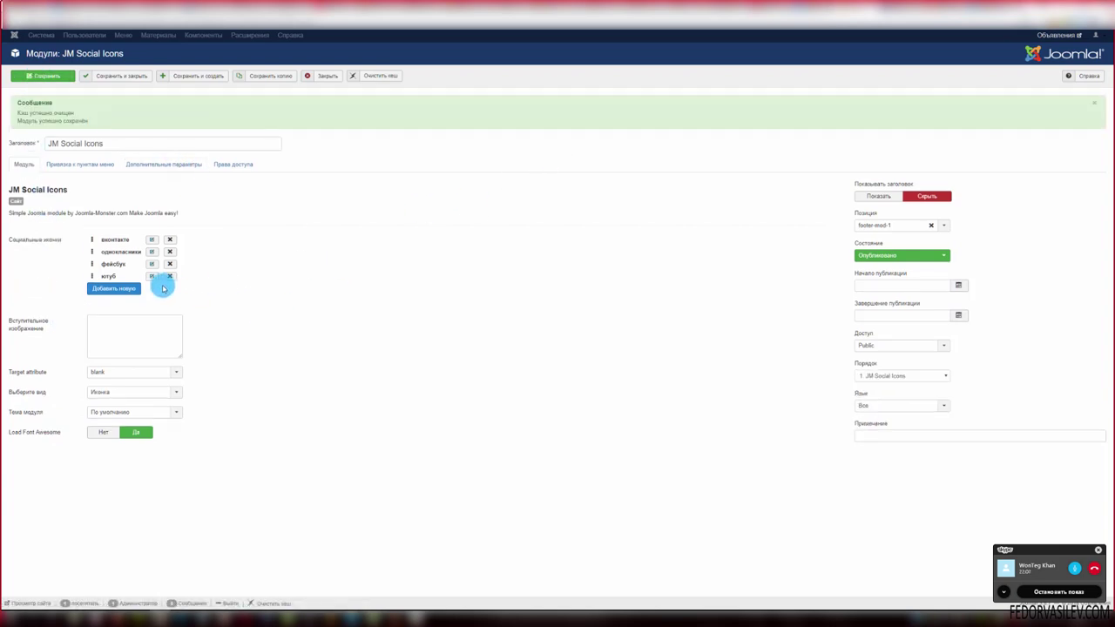
{"action": "left_click", "coordinate": [154, 252]}
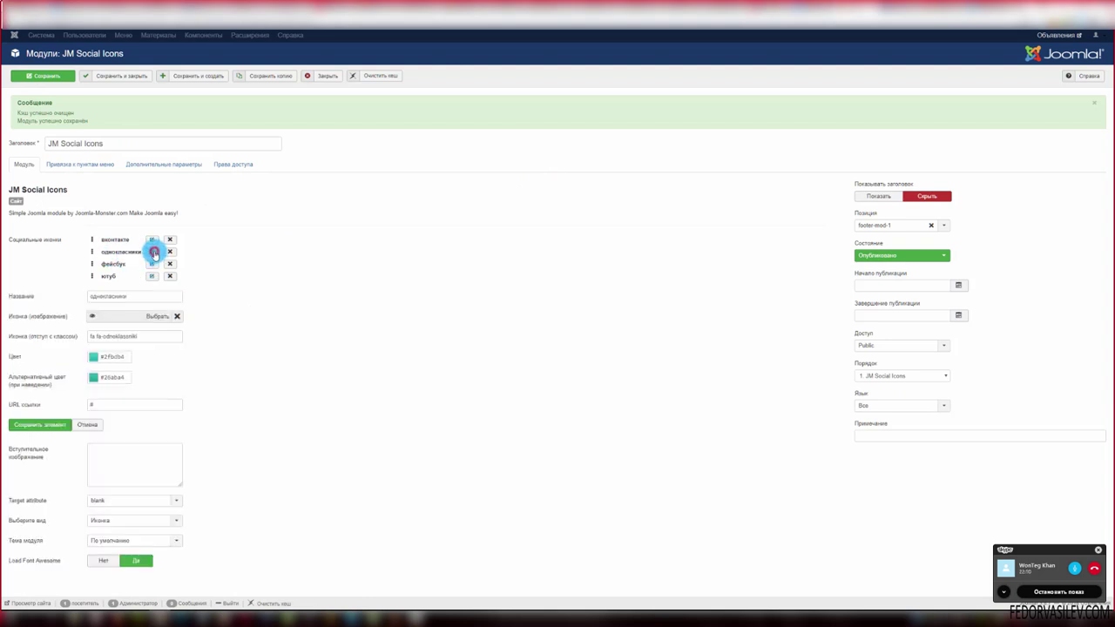
{"action": "double_click", "coordinate": [111, 403]}
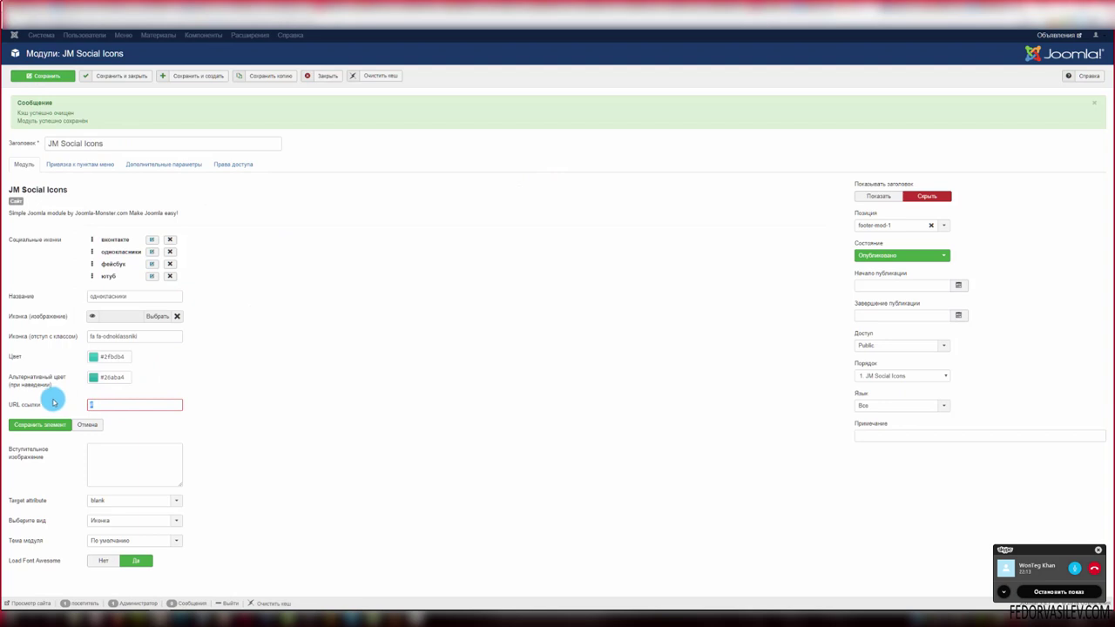
{"action": "left_click", "coordinate": [84, 405]}
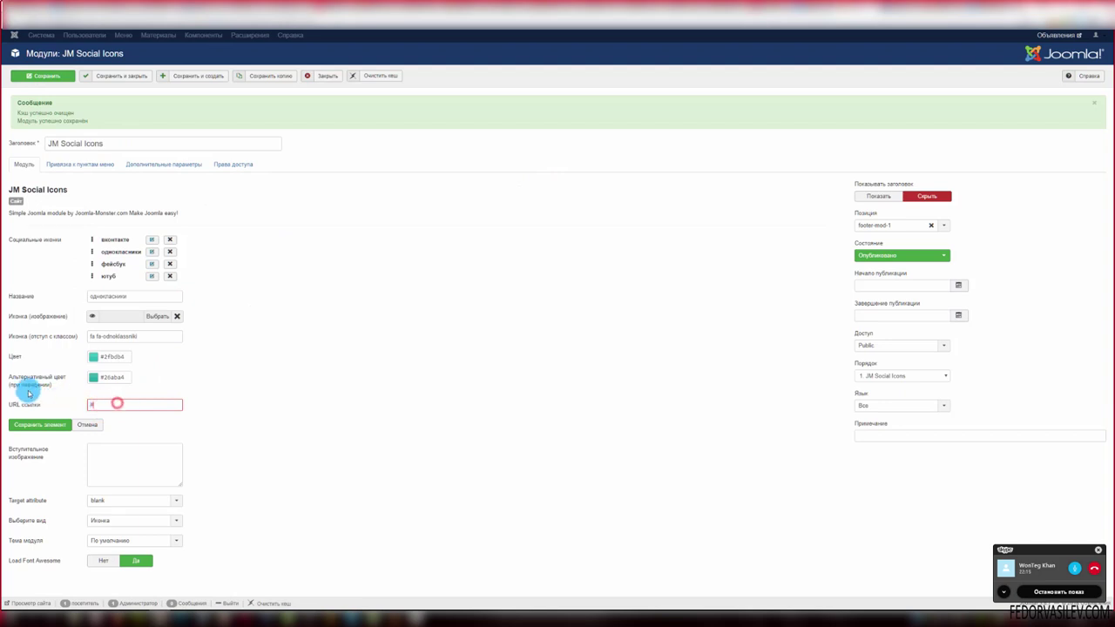
{"action": "left_click", "coordinate": [49, 427]}
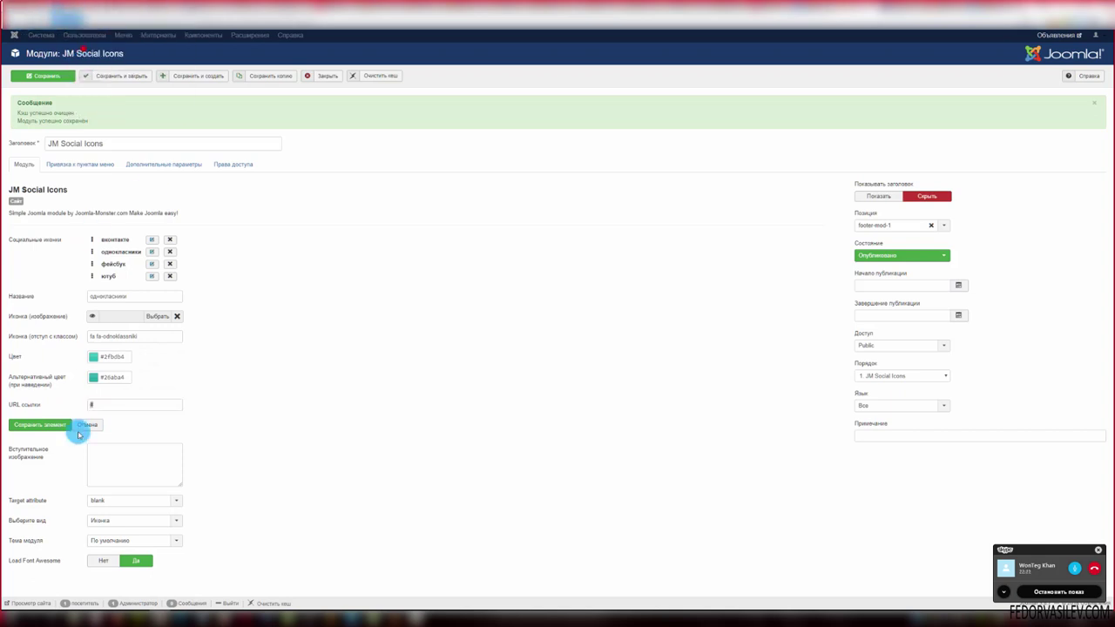
{"action": "left_click", "coordinate": [104, 404]}
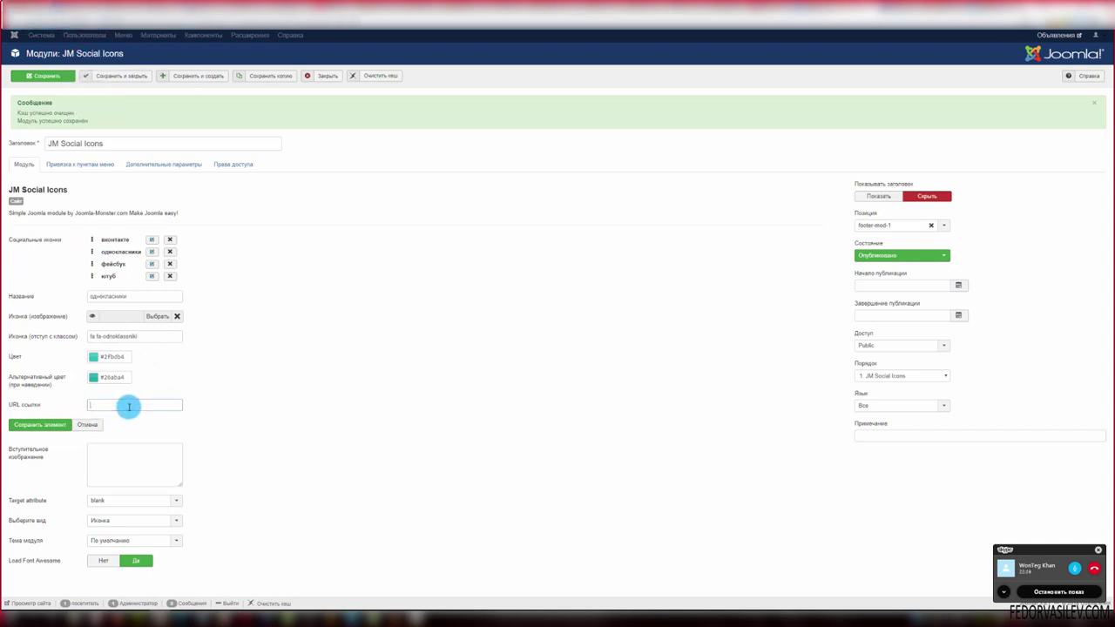
{"action": "right_click", "coordinate": [126, 405]}
{"action": "left_click", "coordinate": [145, 454]}
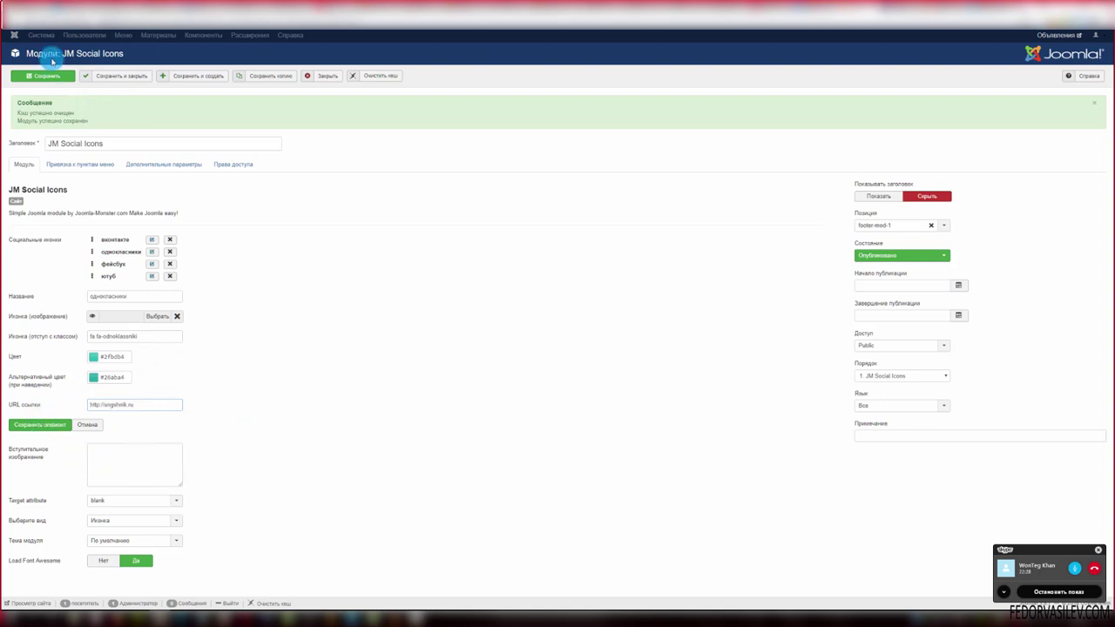
{"action": "left_click", "coordinate": [135, 404]}
{"action": "triple_click", "coordinate": [135, 404]}
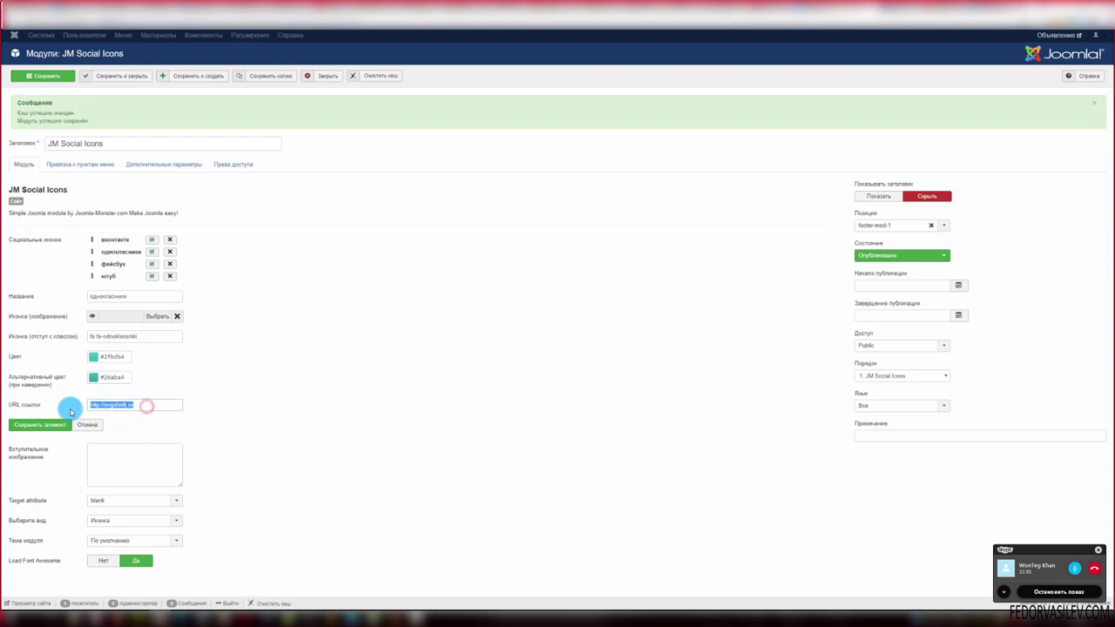
{"action": "key", "text": "BackSpace"}
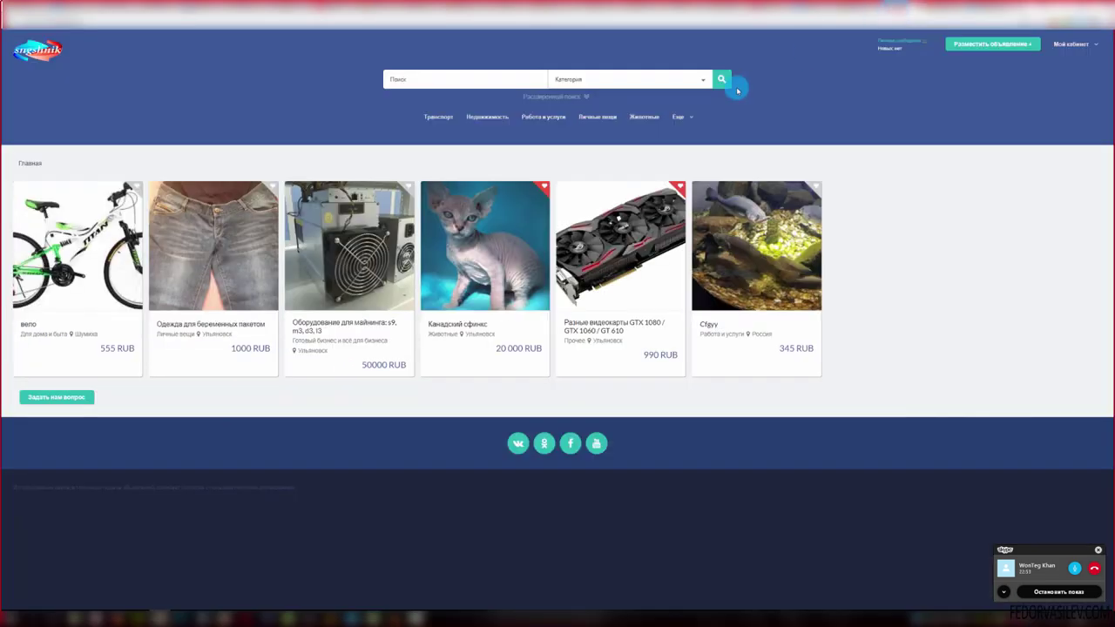
- Open the ad submission form on the public site and examine its fields and image upload section
{"action": "left_click", "coordinate": [971, 50]}
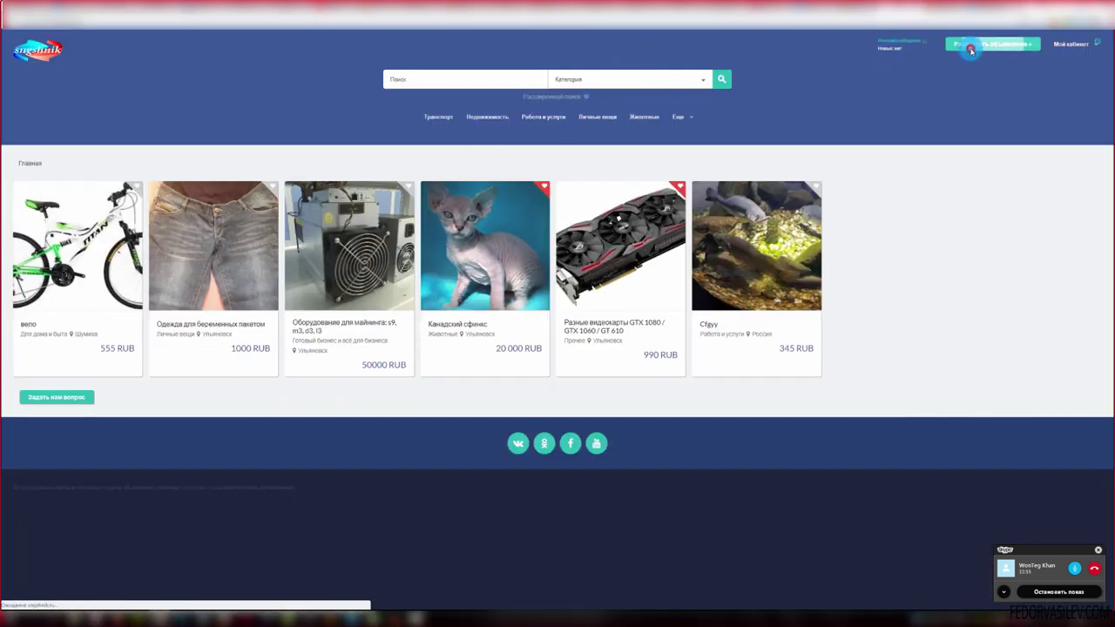
{"action": "scroll", "coordinate": [697, 181], "scroll_direction": "down", "scroll_amount": 5}
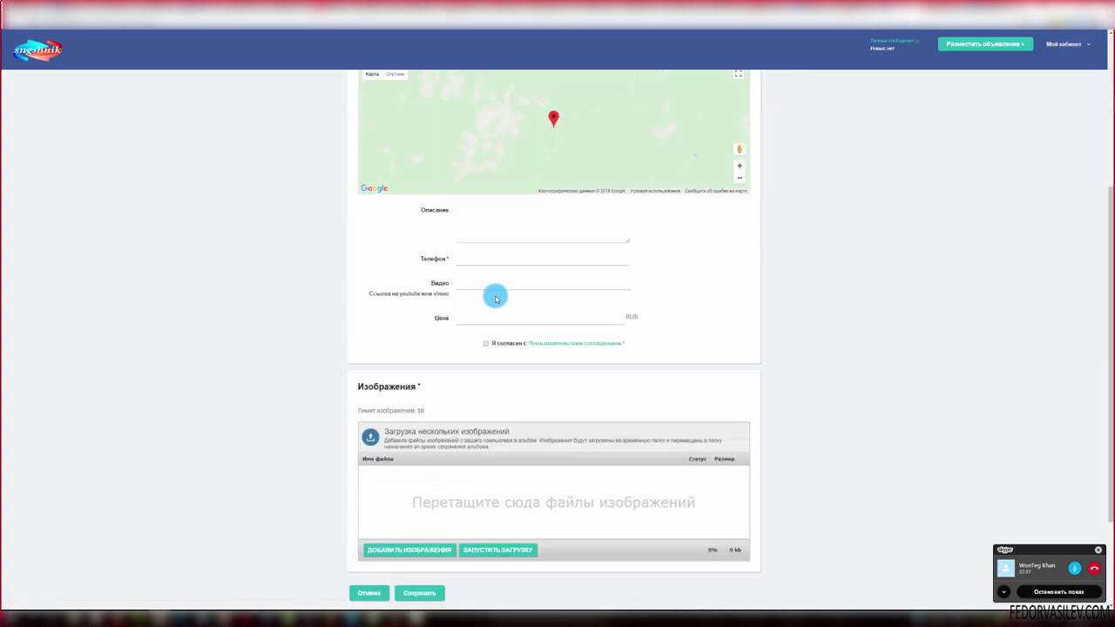
{"action": "scroll", "coordinate": [493, 290], "scroll_direction": "up", "scroll_amount": 5}
{"action": "left_click", "coordinate": [467, 233]}
{"action": "left_click", "coordinate": [468, 209]}
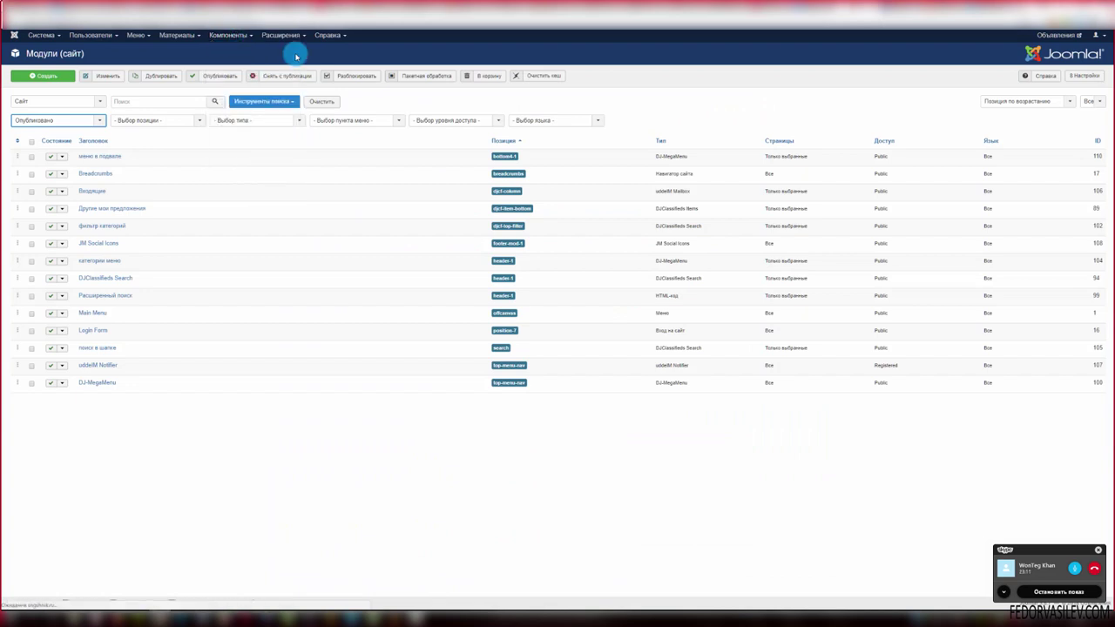
- Look at the DJ-Classifieds types list in the administration and return to the control panel
{"action": "left_click", "coordinate": [246, 225]}
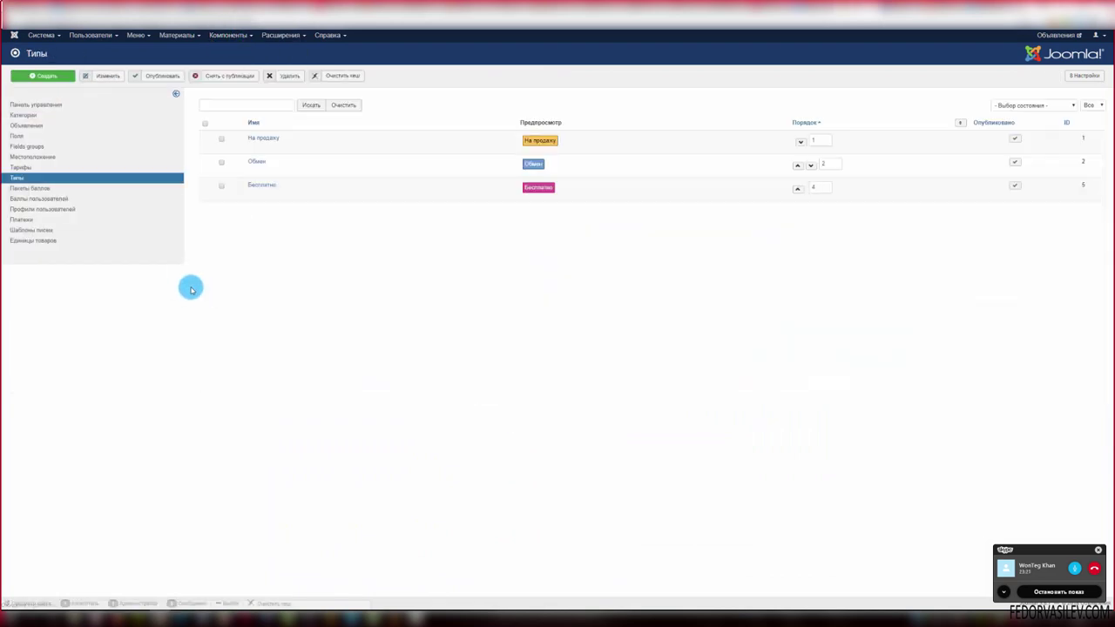
{"action": "left_click", "coordinate": [39, 35]}
{"action": "left_click", "coordinate": [26, 136]}
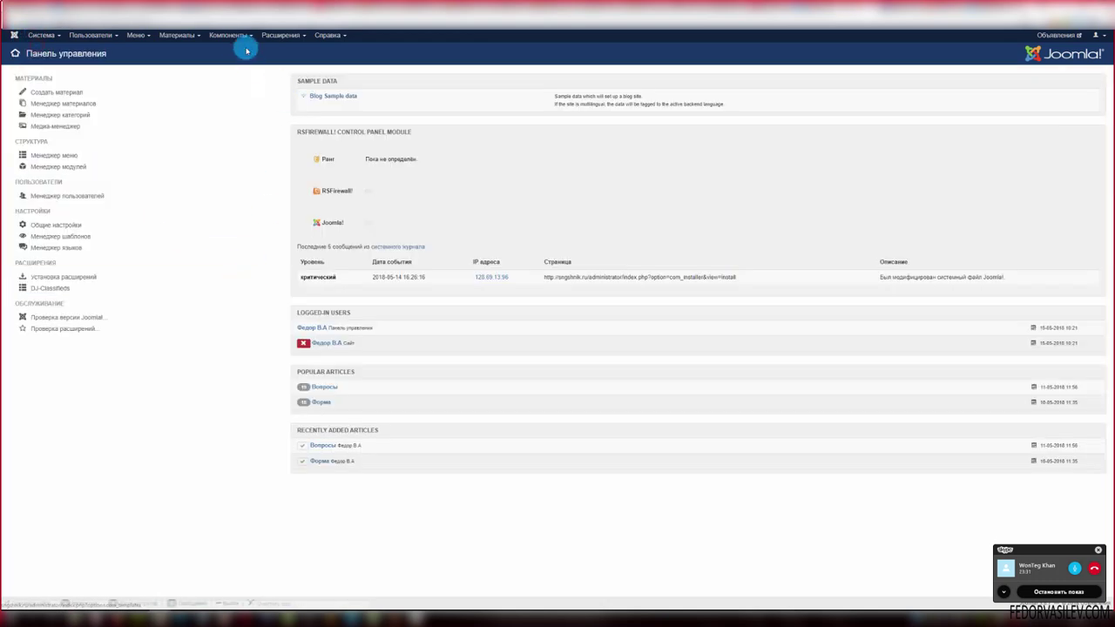
- Review the installed components and open the RSFirewall! system overview to examine it
{"action": "left_click", "coordinate": [228, 35]}
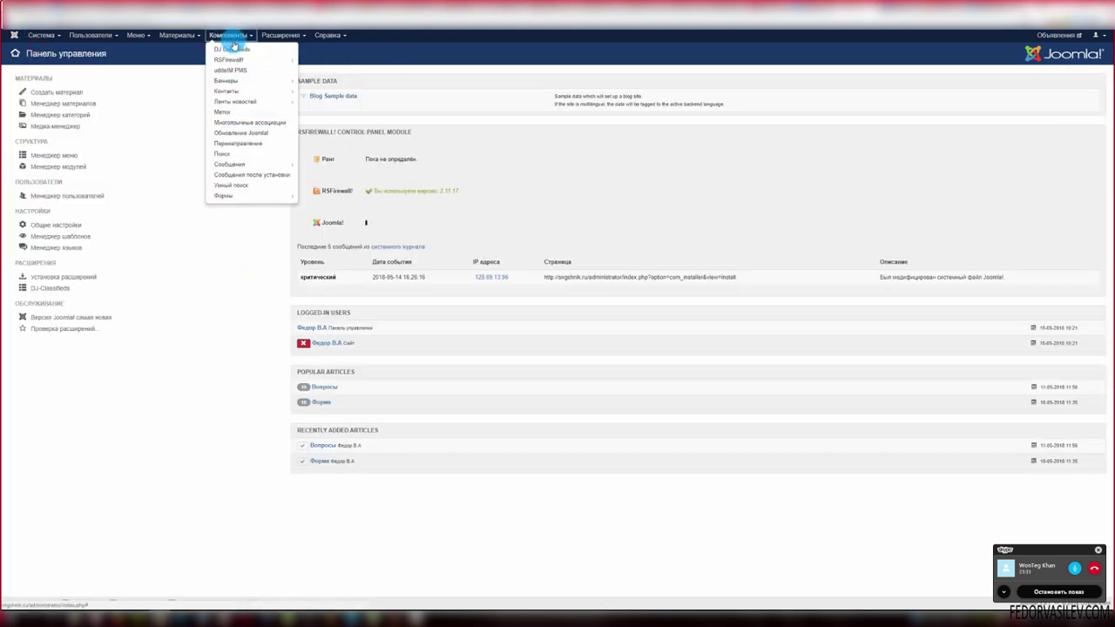
{"action": "left_click", "coordinate": [614, 156]}
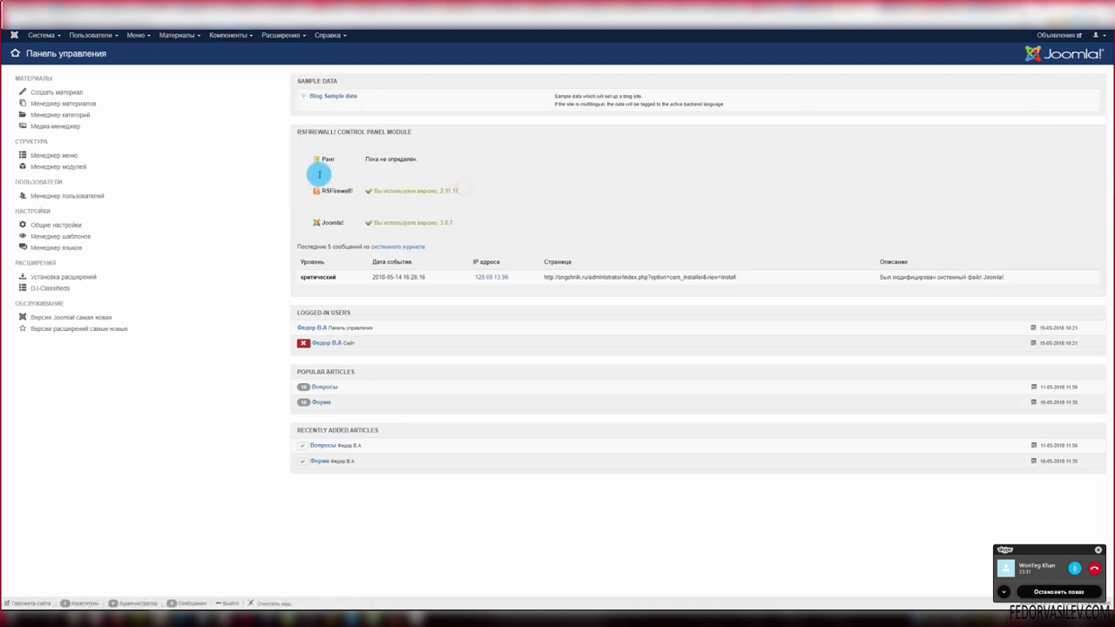
{"action": "left_click", "coordinate": [221, 36]}
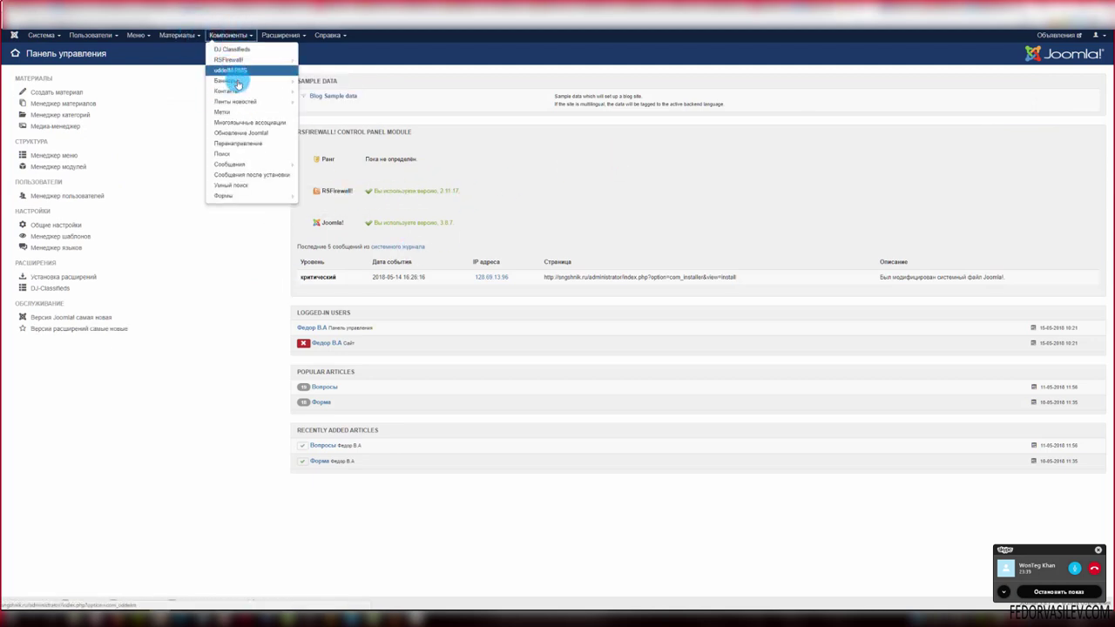
{"action": "left_click", "coordinate": [244, 60]}
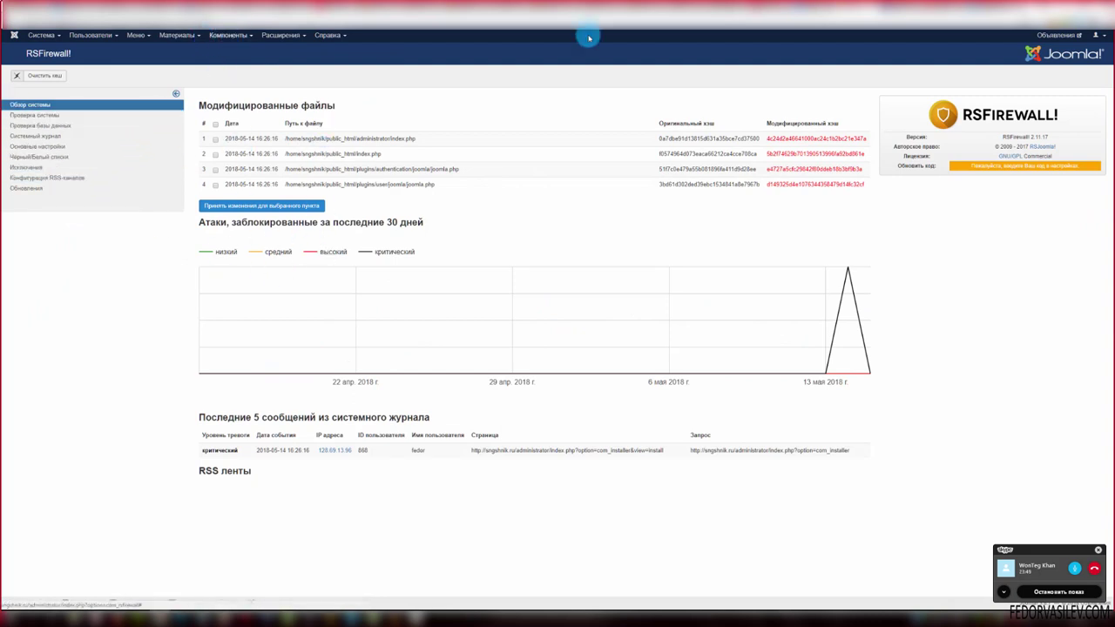
{"action": "mouse_move", "coordinate": [942, 113]}
{"action": "left_mouse_down"}
{"action": "mouse_move", "coordinate": [895, 82]}
{"action": "mouse_move", "coordinate": [946, 126]}
{"action": "left_mouse_up"}
{"action": "left_click", "coordinate": [183, 39]}
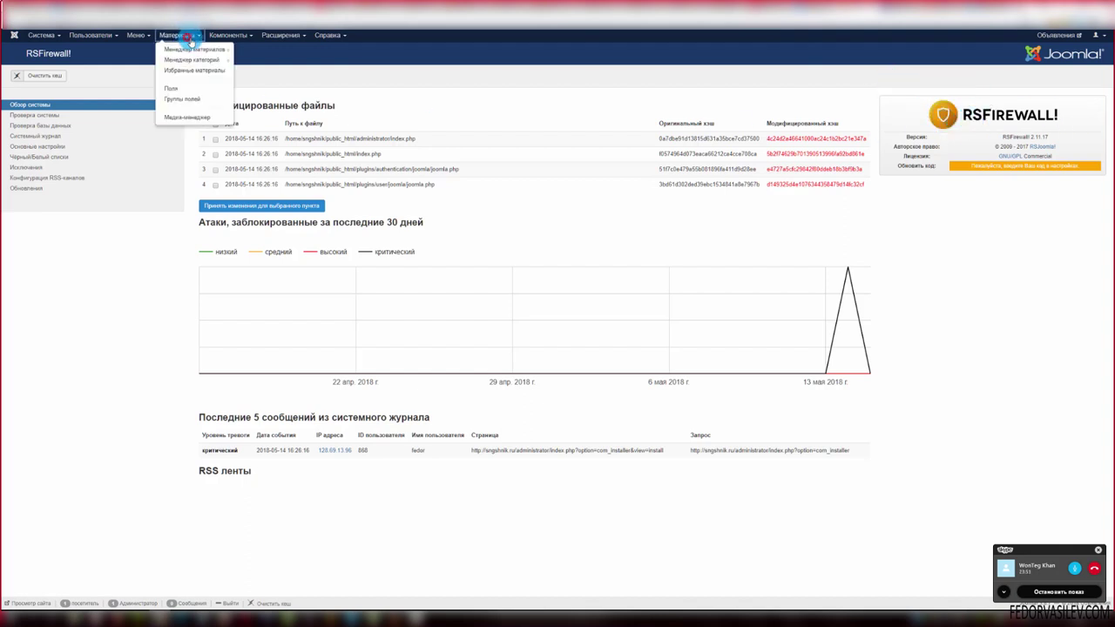
- Open the «На продажу» type from the DJ-Classifieds types list for editing and review its name and price settings
{"action": "left_click", "coordinate": [228, 35]}
{"action": "left_click", "coordinate": [246, 50]}
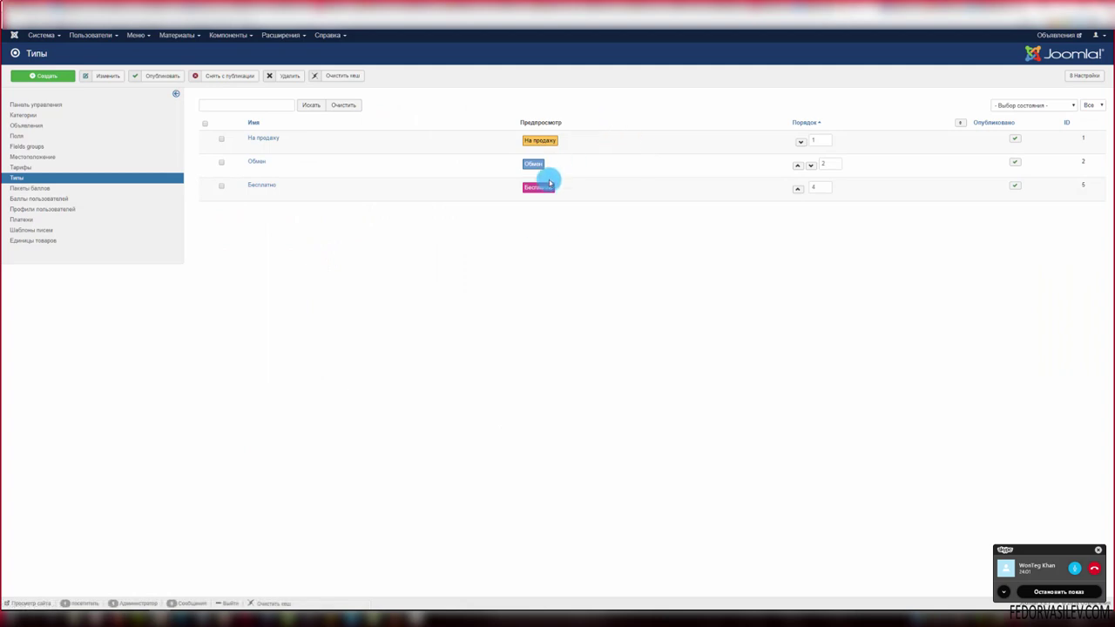
{"action": "left_click", "coordinate": [221, 140]}
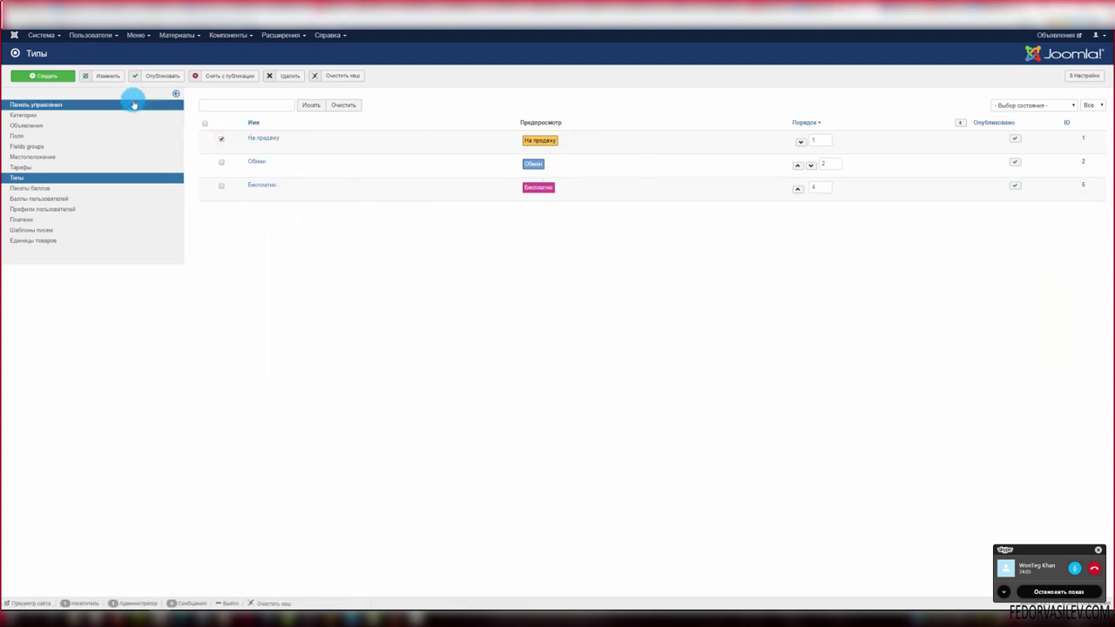
{"action": "left_click", "coordinate": [111, 77]}
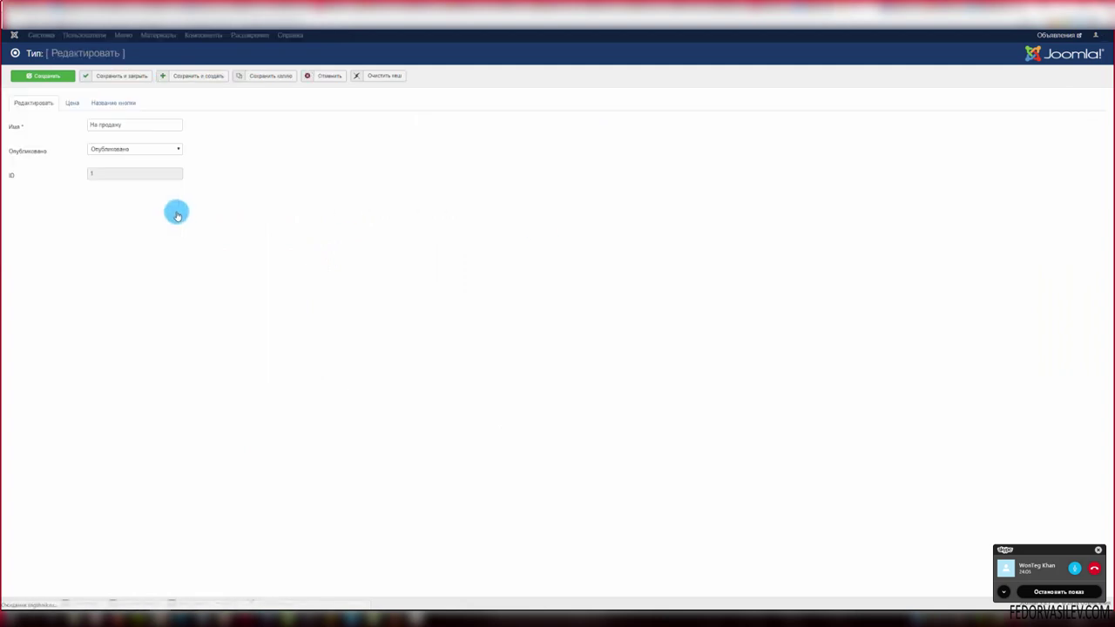
{"action": "left_click_drag", "start_coordinate": [132, 124], "coordinate": [71, 126]}
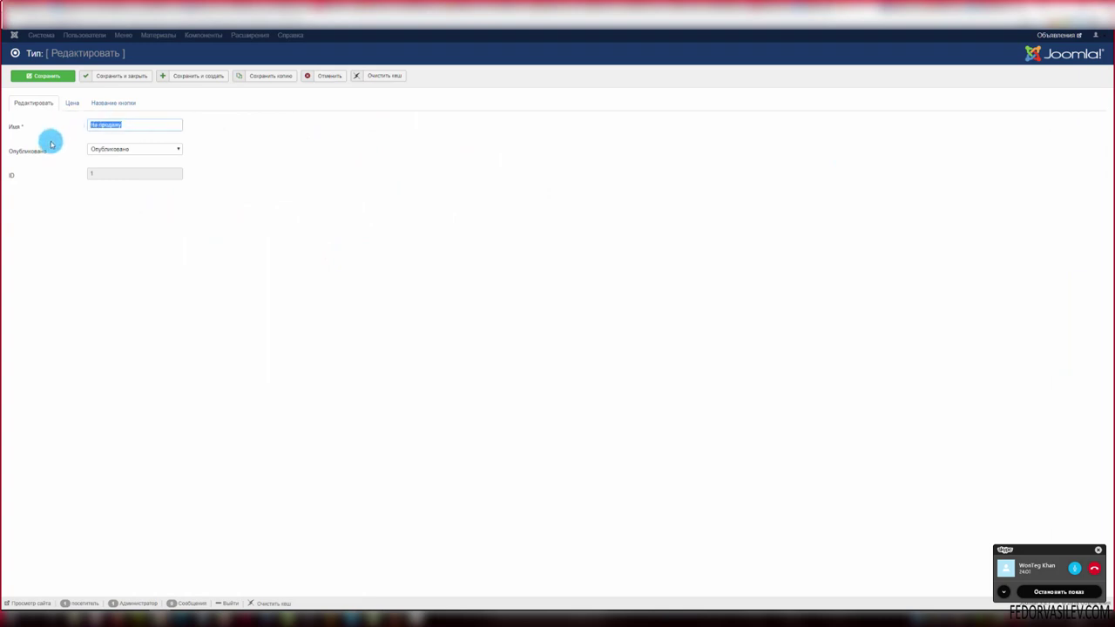
{"action": "left_click", "coordinate": [72, 102]}
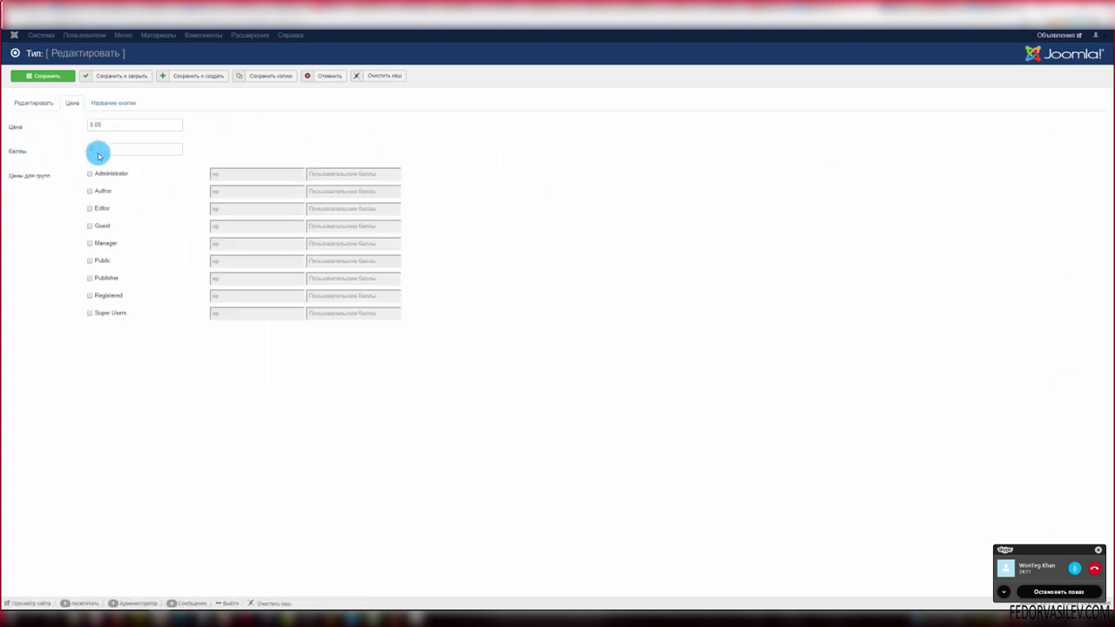
- Examine the type's button label settings: preview, class name, title style option, text colour, background and border colour
{"action": "left_click", "coordinate": [104, 103]}
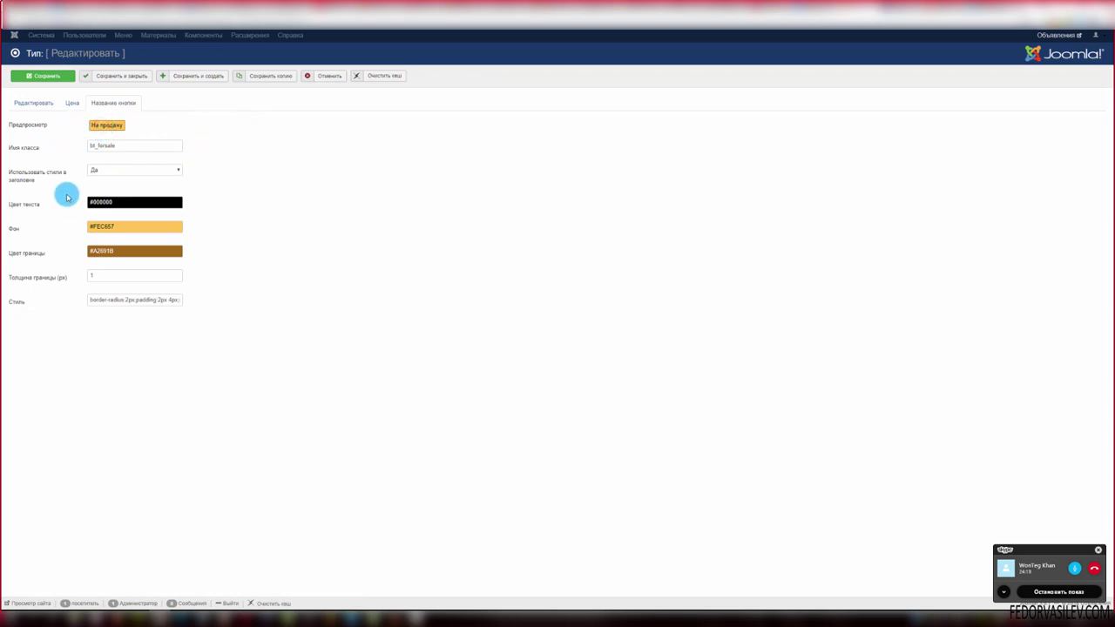
{"action": "double_click", "coordinate": [117, 146]}
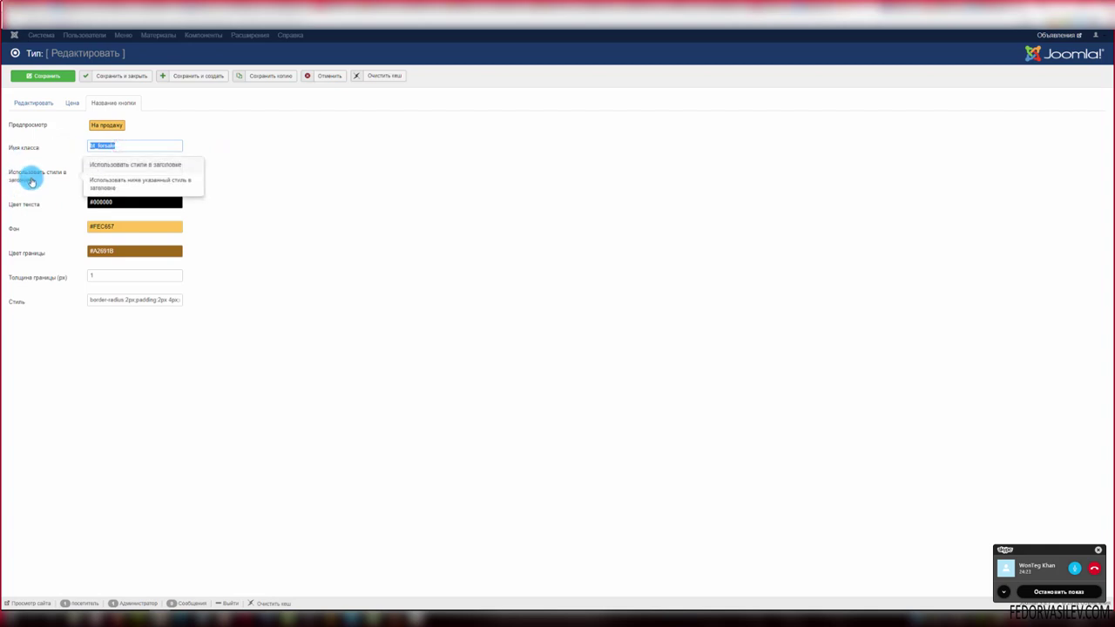
{"action": "left_click", "coordinate": [90, 170]}
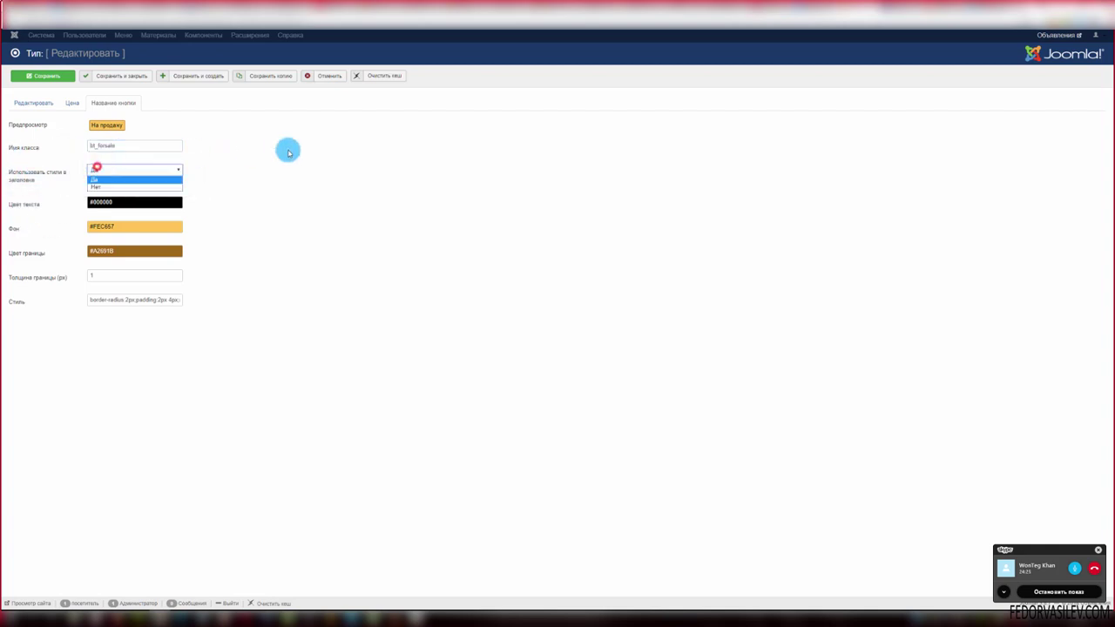
{"action": "left_click", "coordinate": [287, 149]}
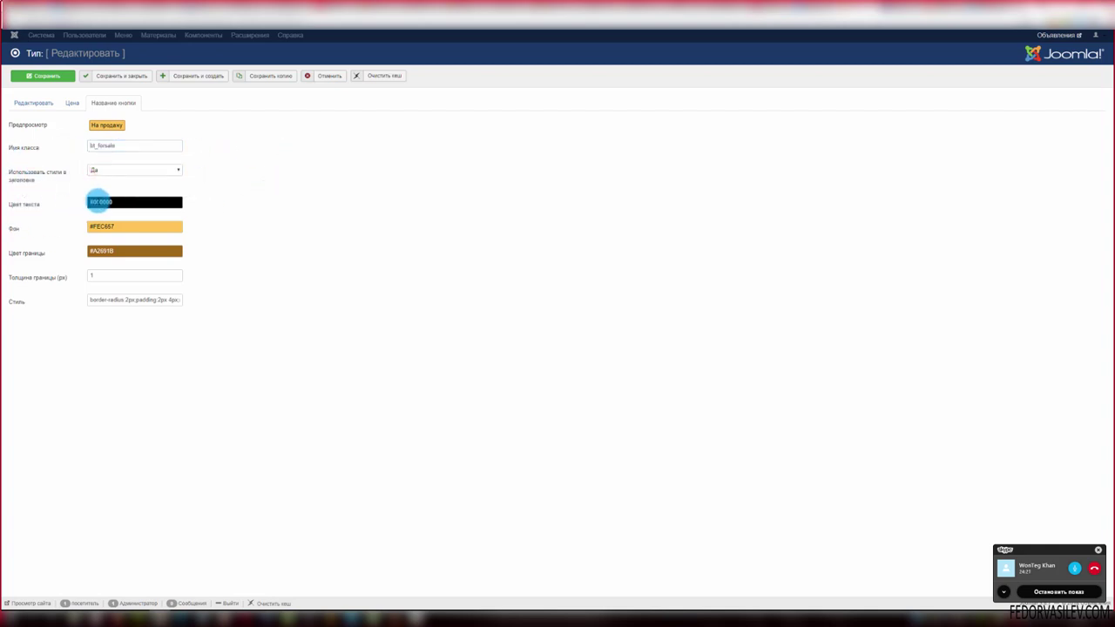
{"action": "triple_click", "coordinate": [116, 126]}
{"action": "left_click", "coordinate": [126, 202]}
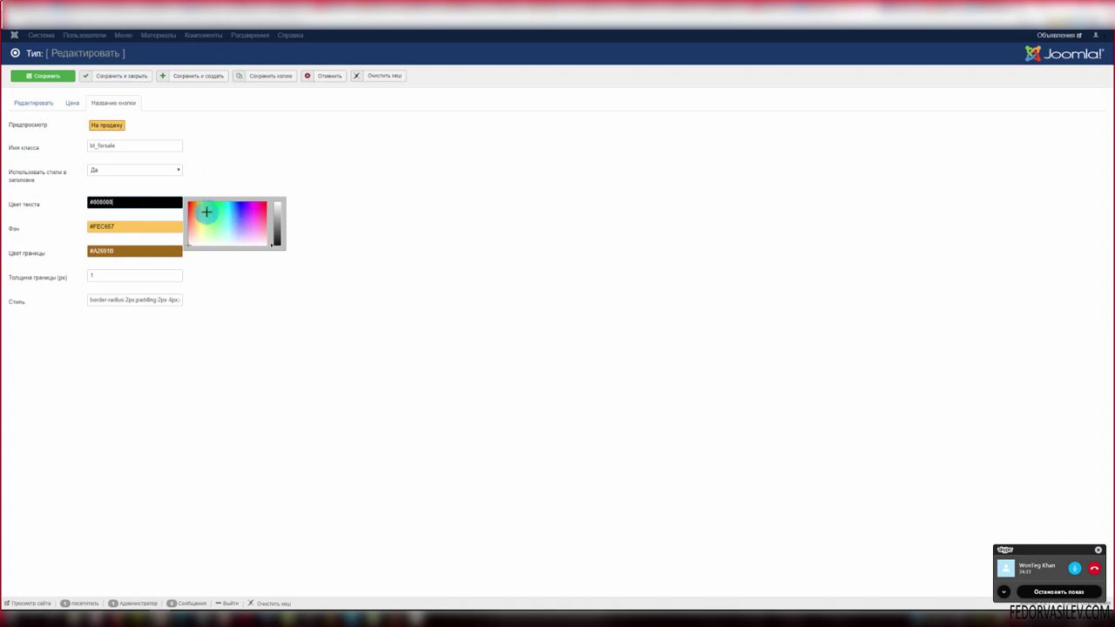
{"action": "left_click", "coordinate": [242, 160]}
{"action": "left_click", "coordinate": [106, 123]}
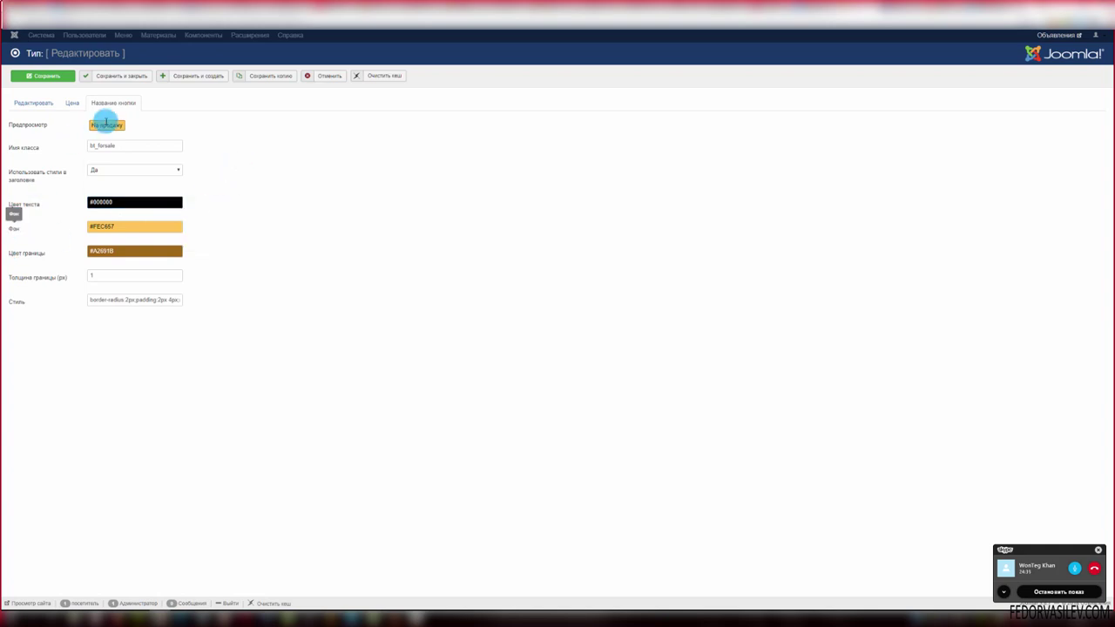
{"action": "left_click", "coordinate": [112, 227]}
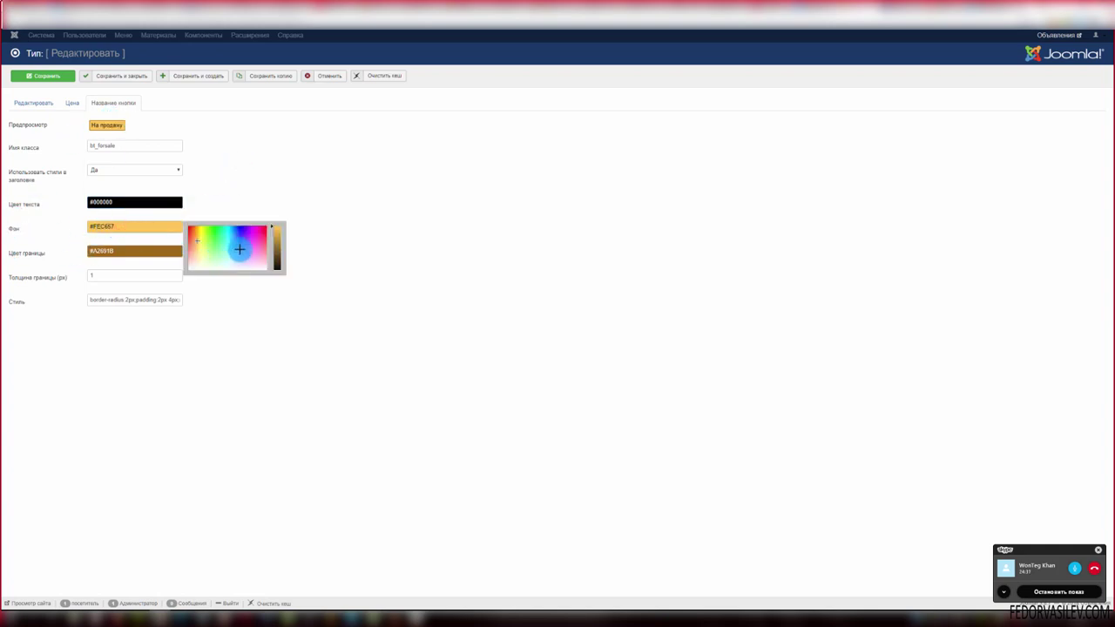
{"action": "left_click", "coordinate": [236, 188]}
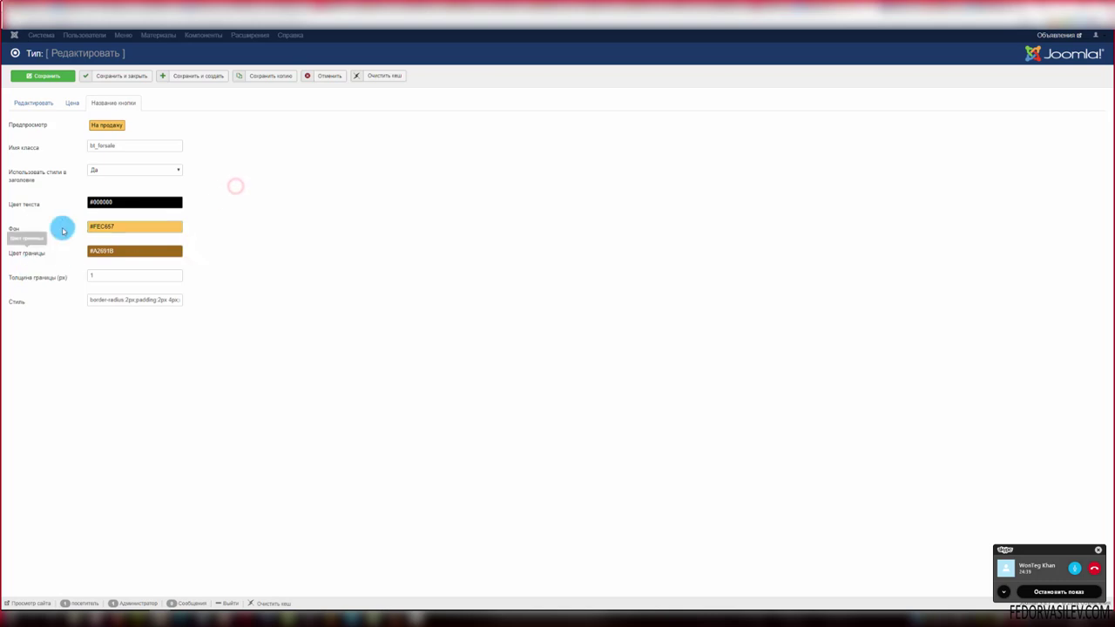
{"action": "left_click", "coordinate": [98, 251]}
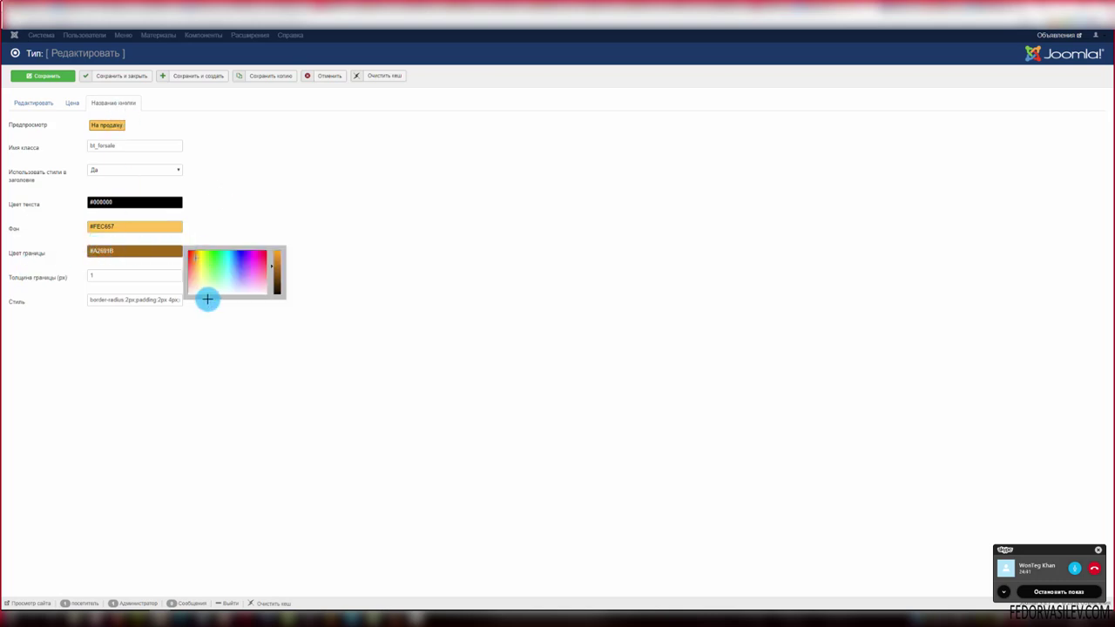
{"action": "left_click", "coordinate": [251, 202]}
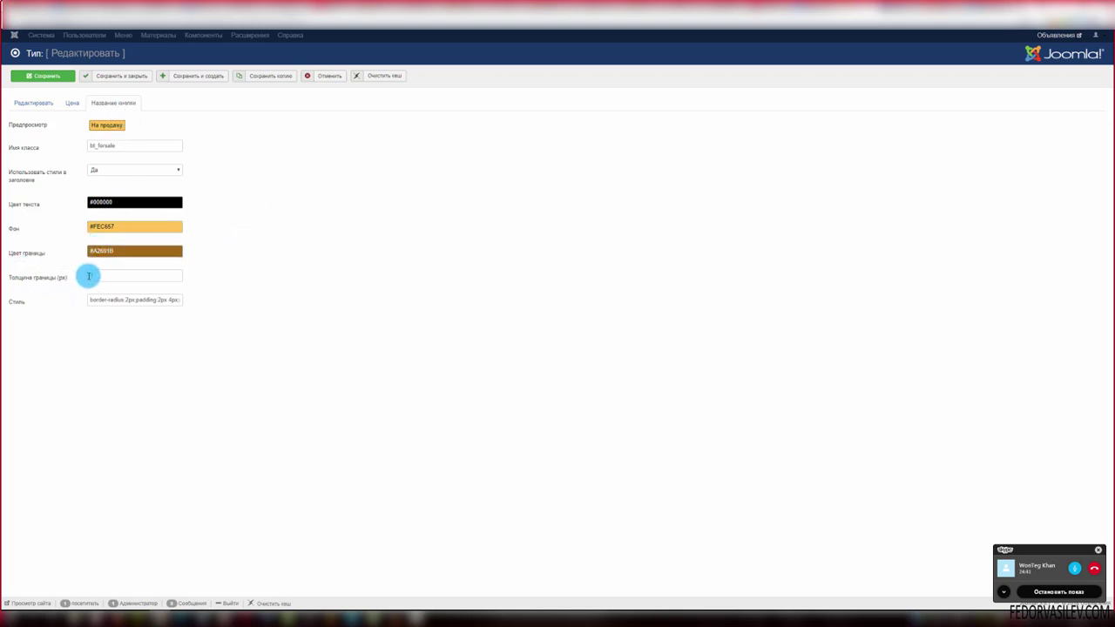
- Try a border thickness of 5 px for the type's button label and check the preview
{"action": "left_click", "coordinate": [99, 275]}
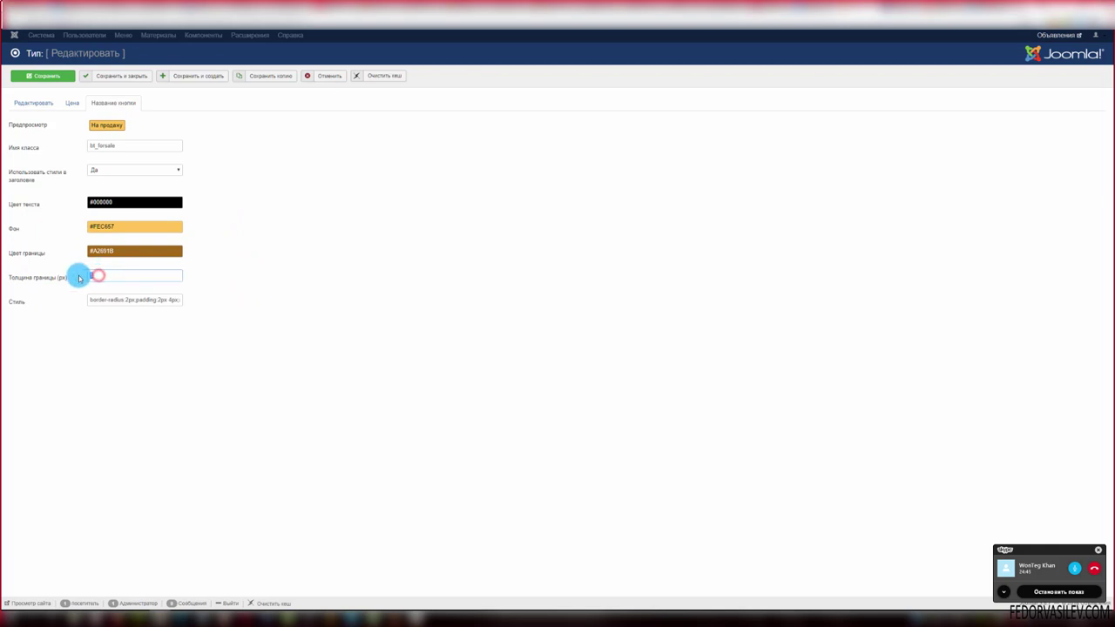
{"action": "type", "text": "5"}
{"action": "left_click", "coordinate": [290, 241]}
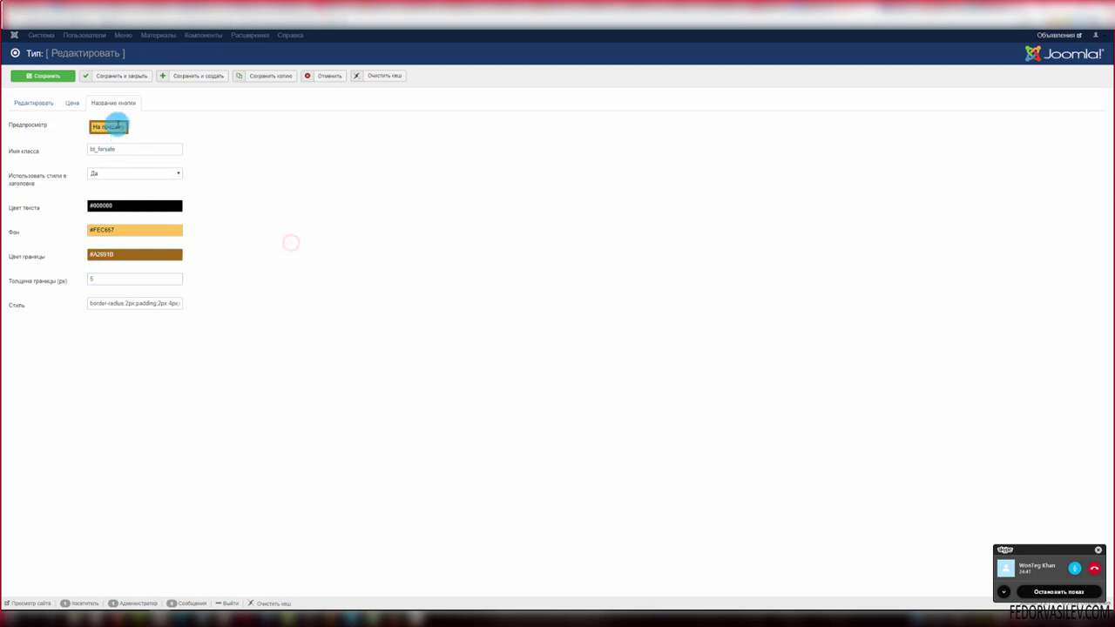
{"action": "left_click_drag", "start_coordinate": [129, 127], "coordinate": [102, 127]}
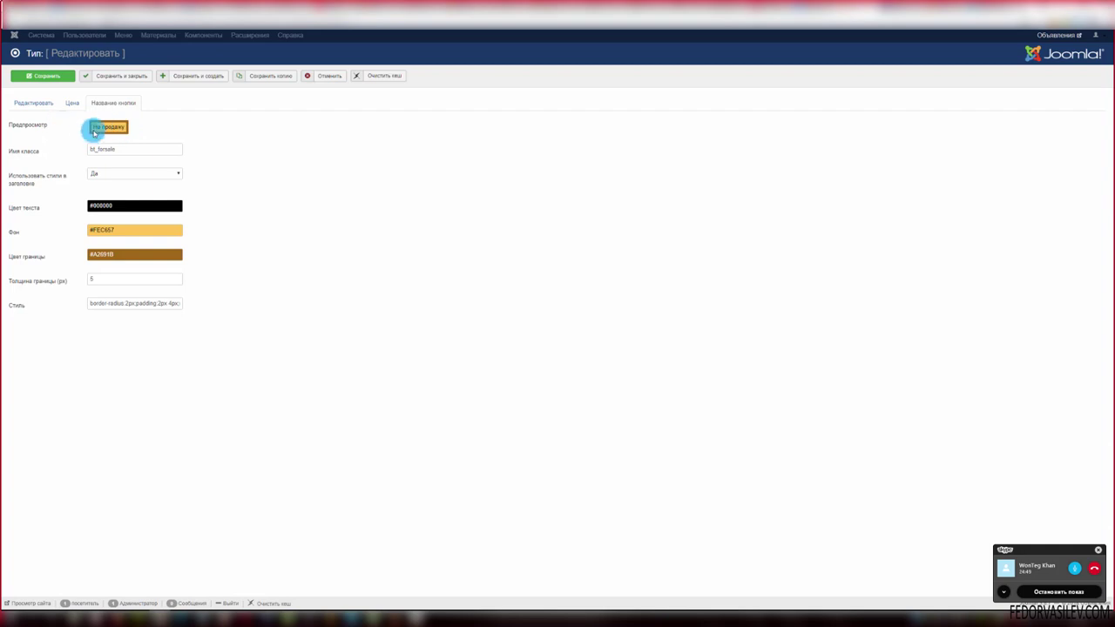
- Restore the original border thickness of the «На продажу» label, and save and close the type
{"action": "left_click", "coordinate": [94, 279]}
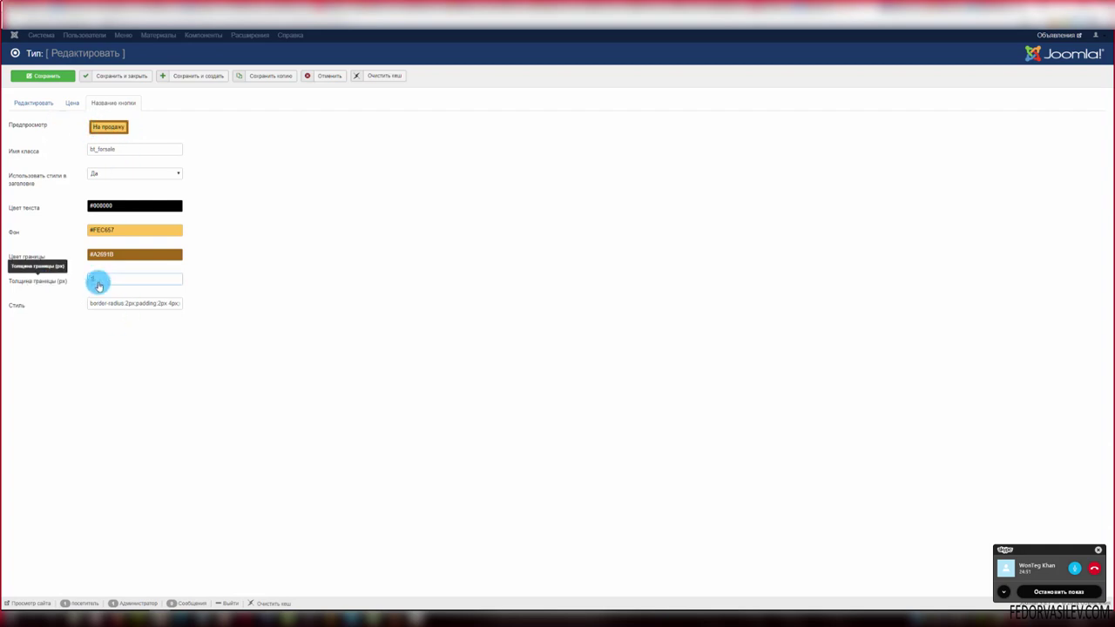
{"action": "left_click", "coordinate": [101, 224]}
{"action": "left_click", "coordinate": [119, 77]}
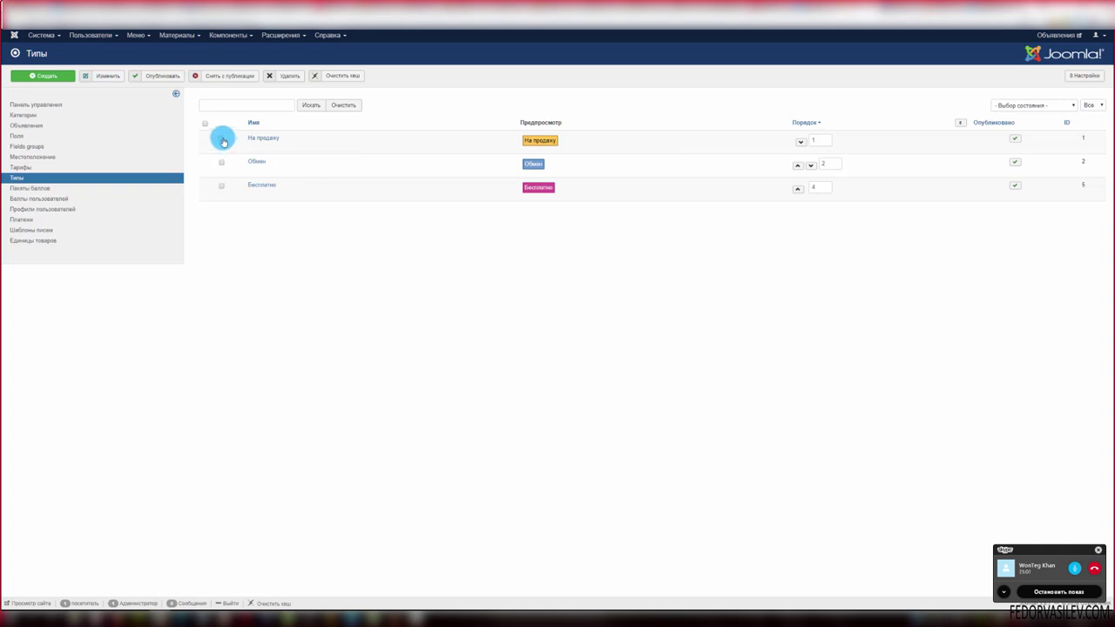
- Unpublish the «На продажу» type and publish it again, switching its publication state back and forth twice
{"action": "left_click", "coordinate": [222, 139]}
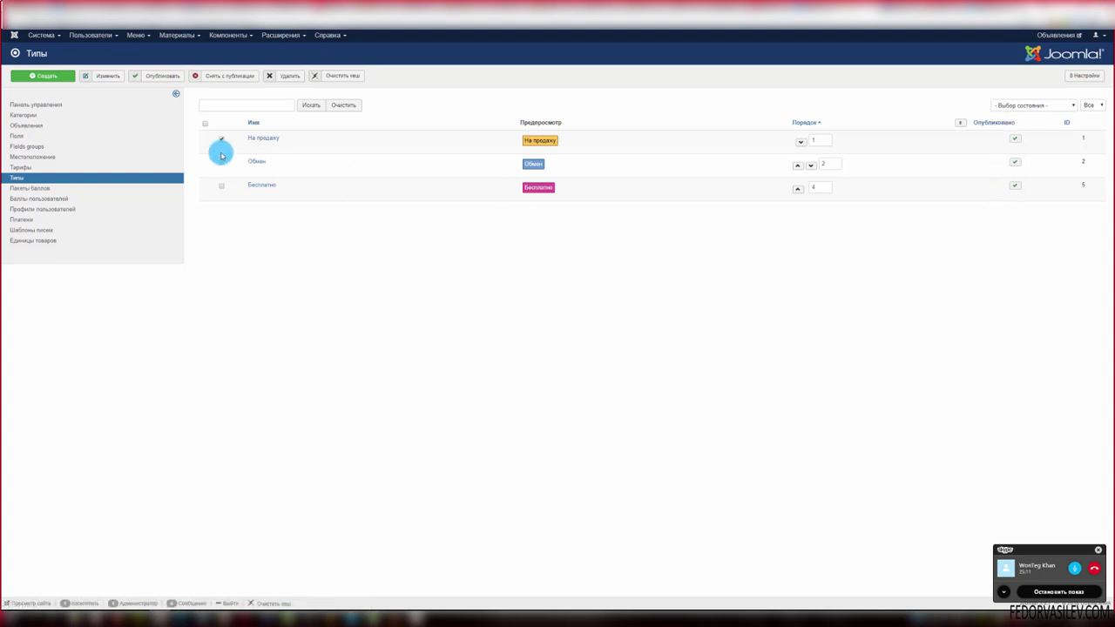
{"action": "left_click", "coordinate": [221, 76]}
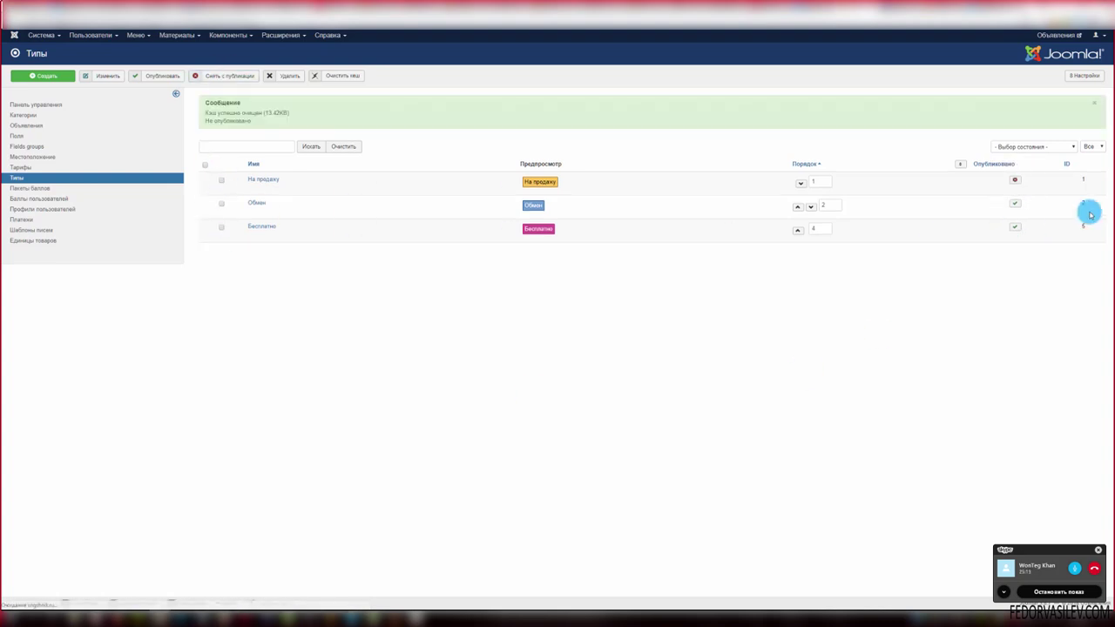
{"action": "left_click", "coordinate": [1014, 181]}
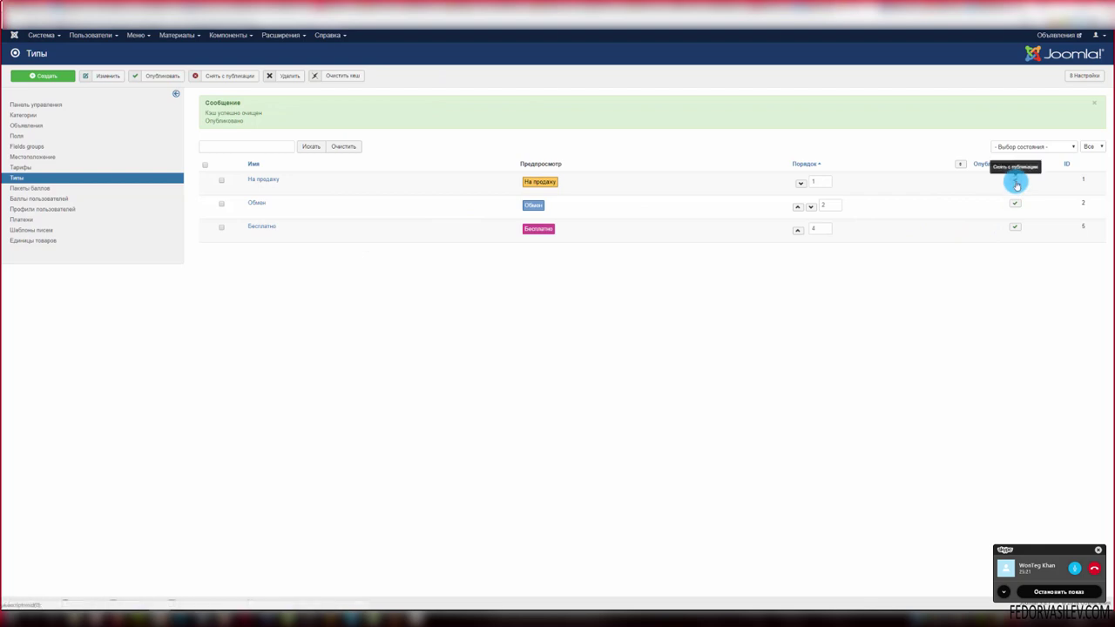
{"action": "left_click", "coordinate": [1016, 182]}
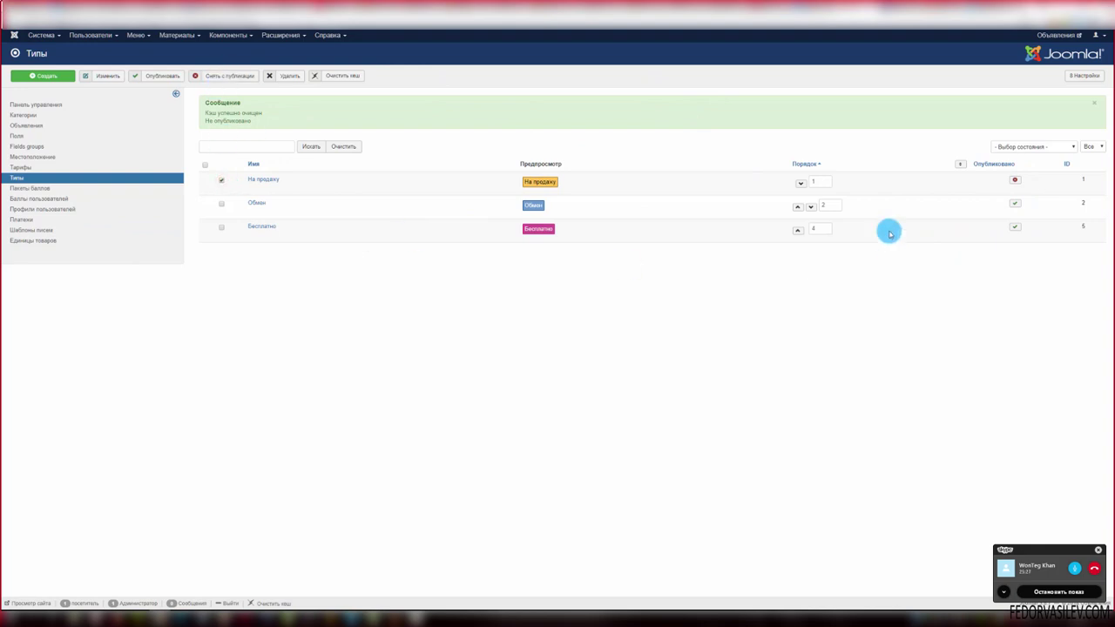
{"action": "left_click", "coordinate": [1016, 183]}
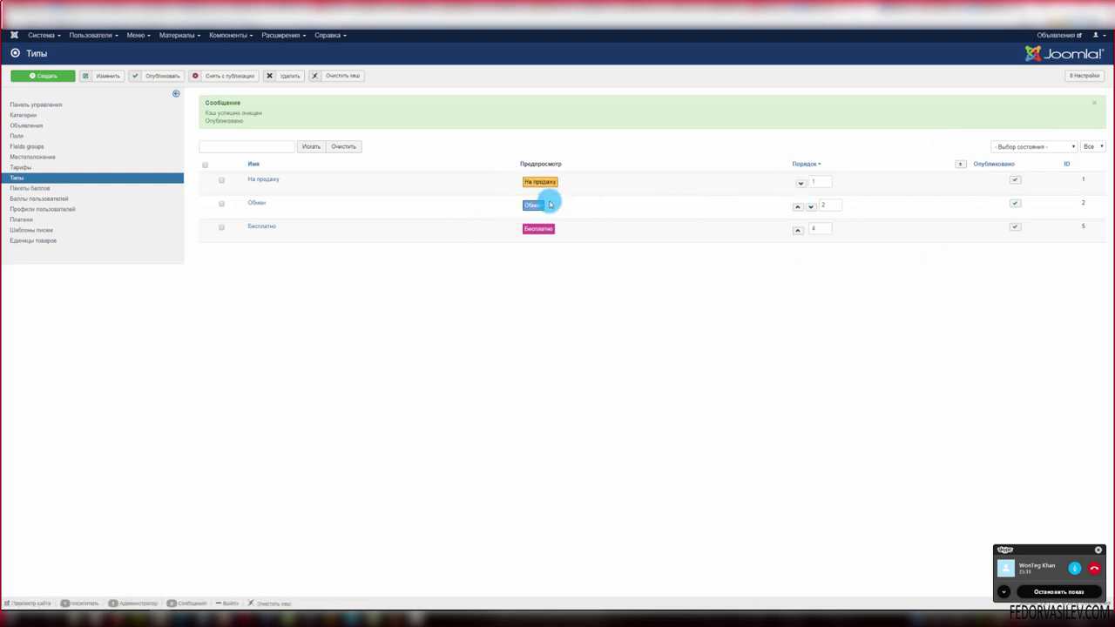
{"action": "left_click", "coordinate": [55, 76]}
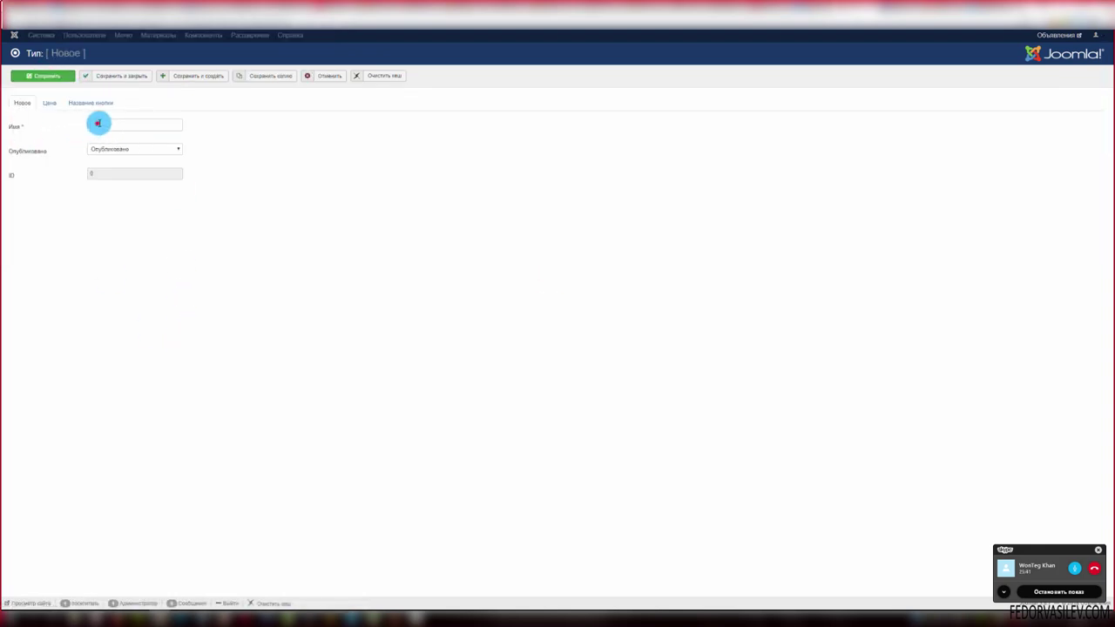
{"action": "left_click", "coordinate": [96, 125]}
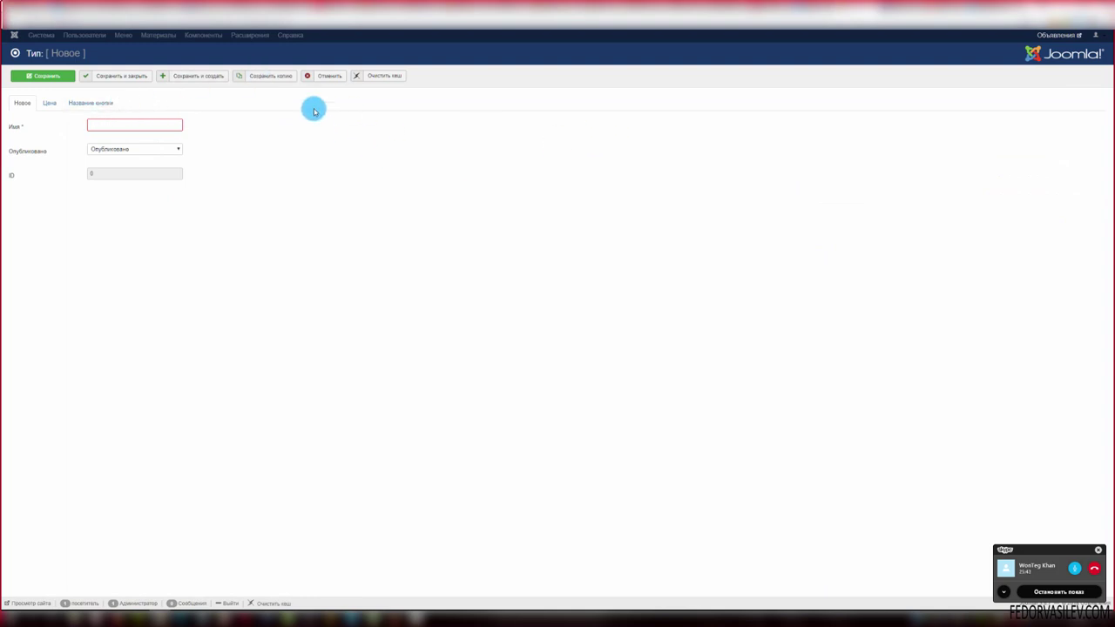
{"action": "left_click", "coordinate": [318, 76]}
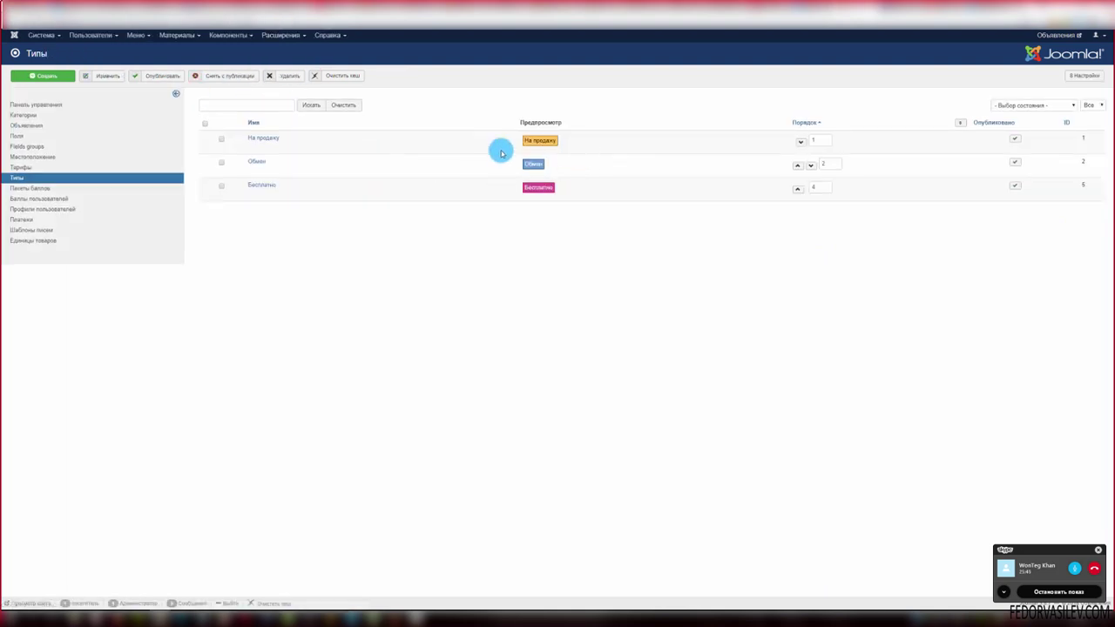
- Review the price and button label settings of the «На продажу» type and close it without saving
{"action": "left_click", "coordinate": [261, 138]}
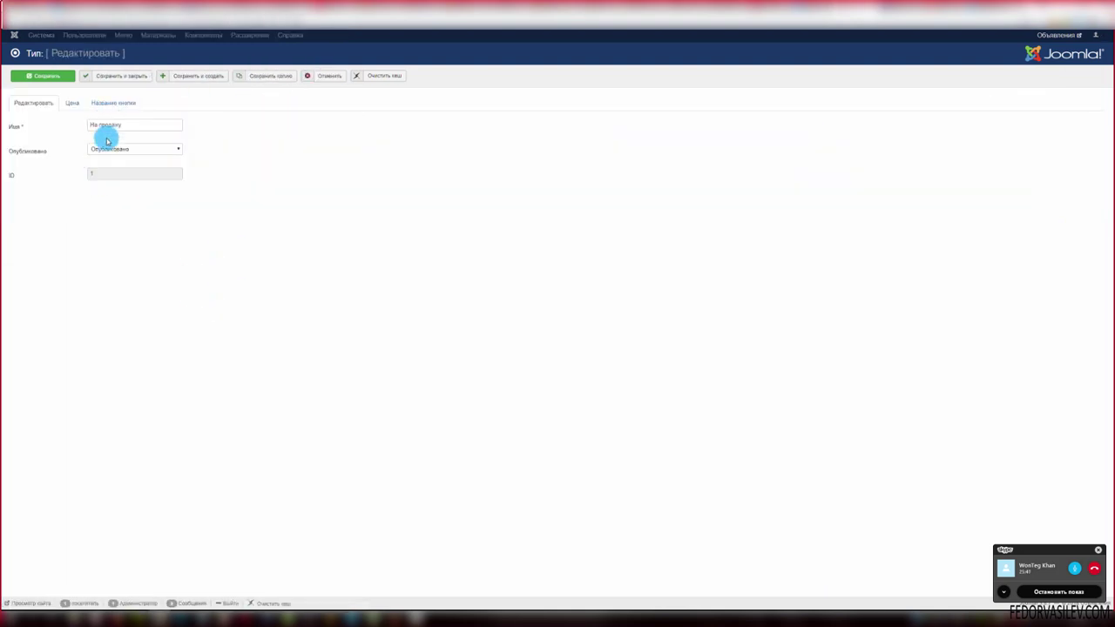
{"action": "left_click", "coordinate": [96, 103]}
{"action": "left_click", "coordinate": [68, 102]}
{"action": "left_click", "coordinate": [321, 76]}
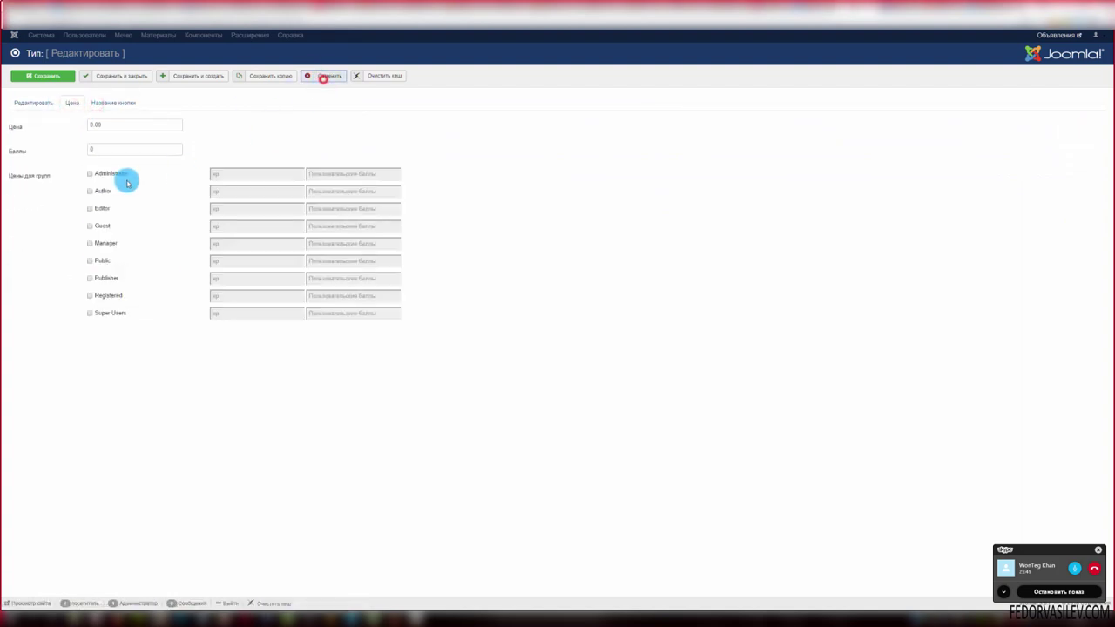
- Start a new ad type and set its button label background to green (#64CCA6)
{"action": "left_click", "coordinate": [51, 81]}
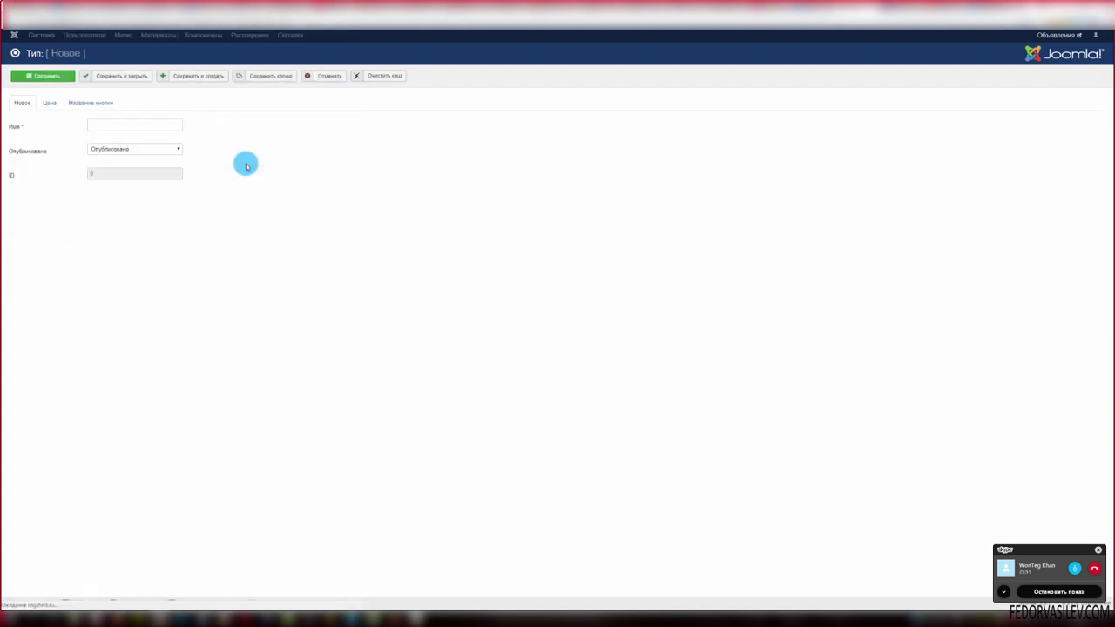
{"action": "left_click", "coordinate": [134, 124]}
{"action": "left_click", "coordinate": [45, 104]}
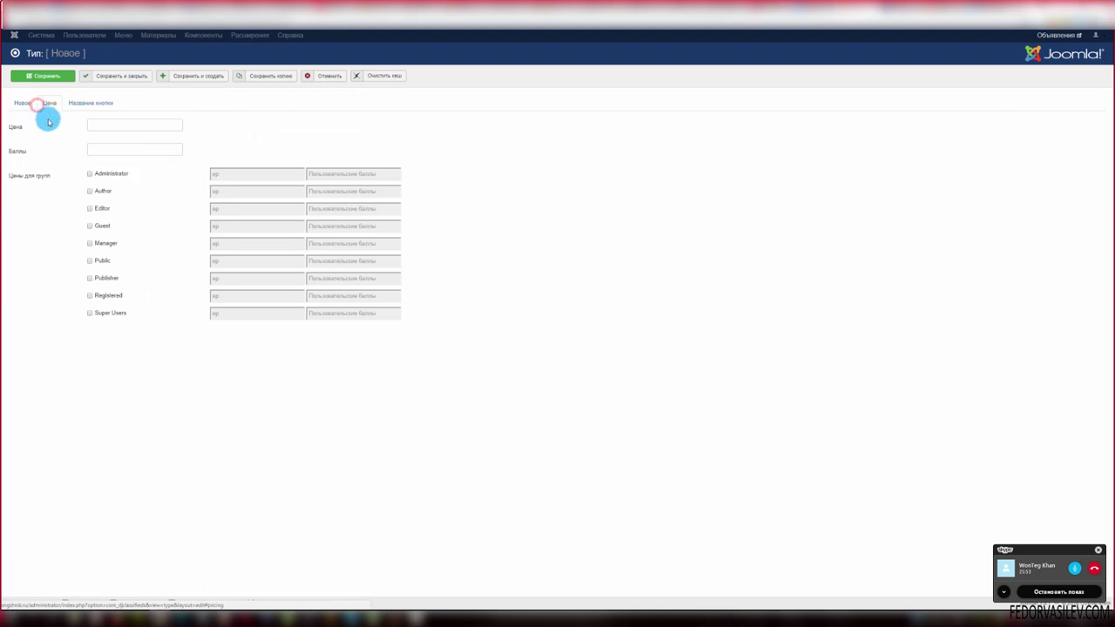
{"action": "left_click", "coordinate": [90, 103]}
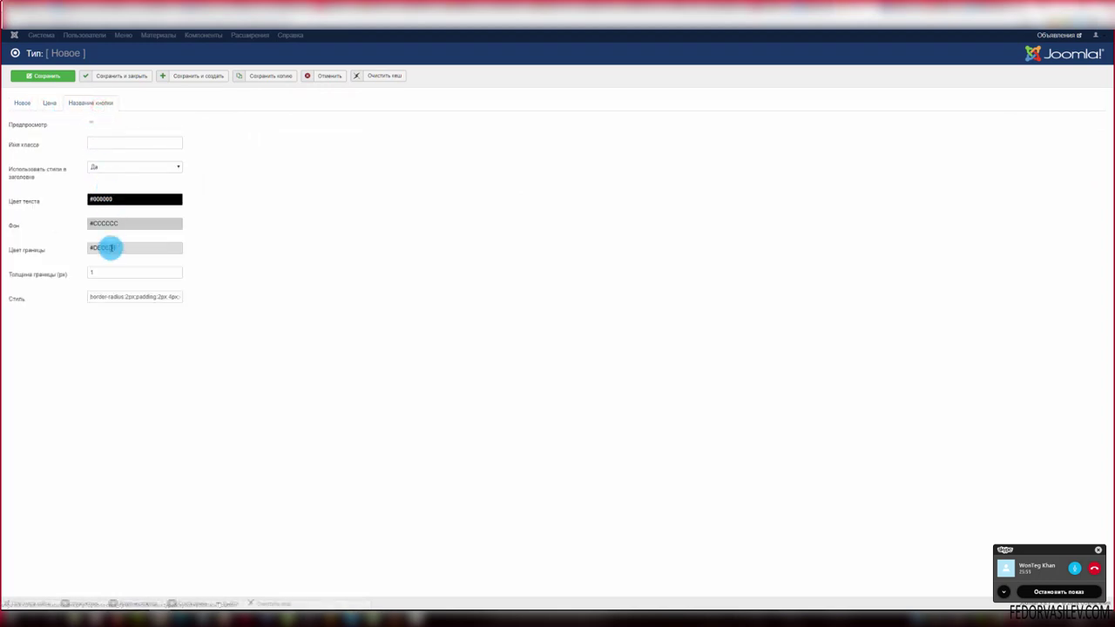
{"action": "left_click", "coordinate": [111, 200]}
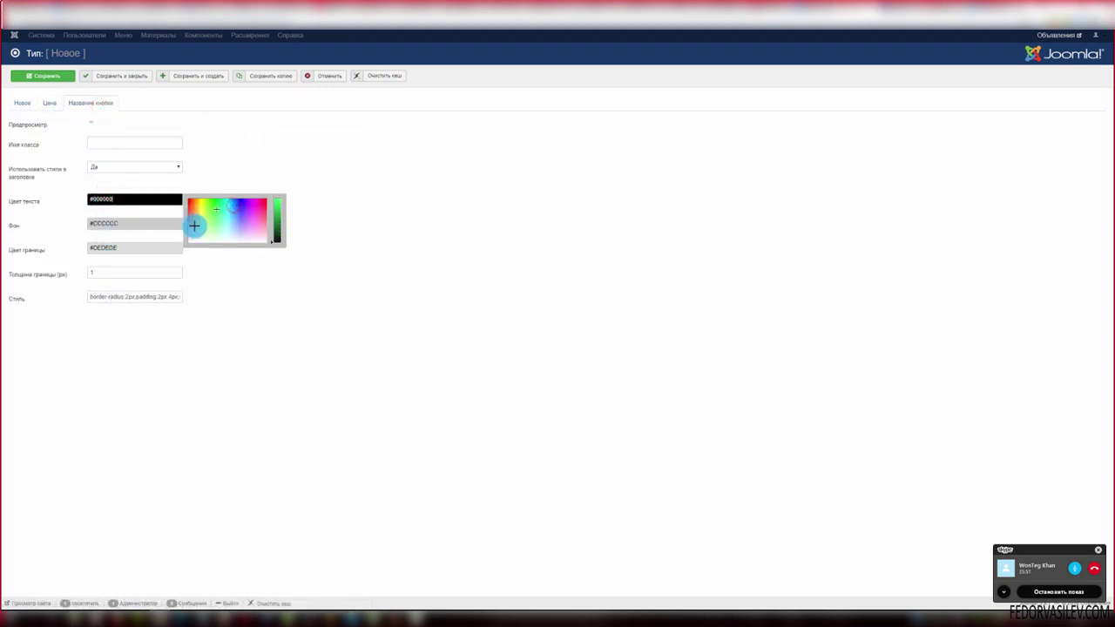
{"action": "left_click", "coordinate": [152, 223]}
{"action": "left_click", "coordinate": [201, 239]}
{"action": "left_click", "coordinate": [222, 246]}
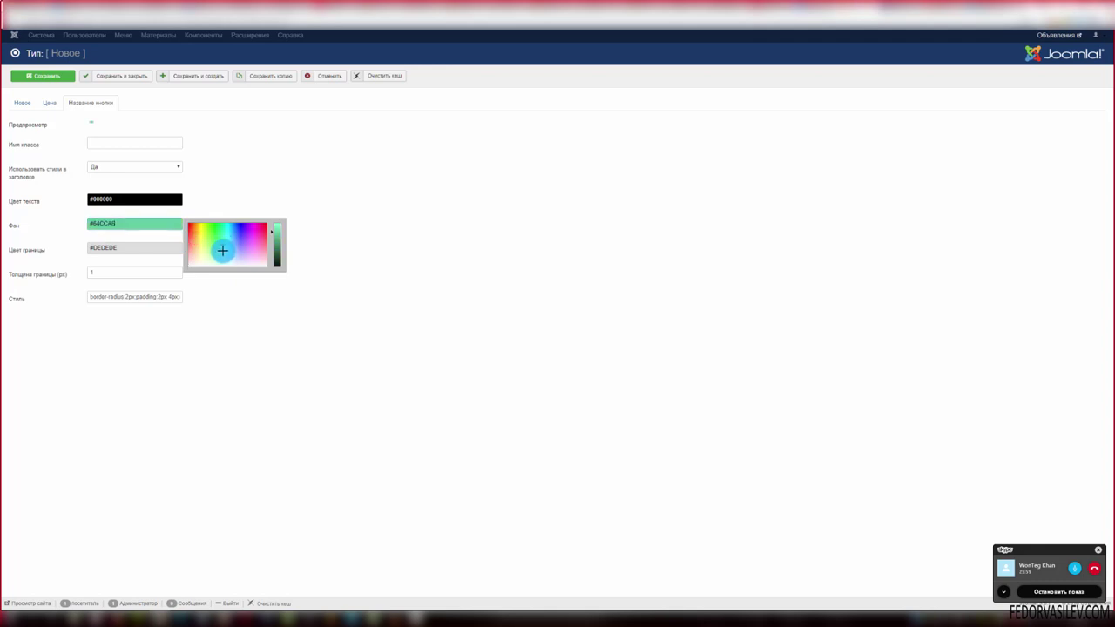
- Set the new type's button label text colour to purple and pick a border colour in the green range
{"action": "left_click", "coordinate": [124, 199]}
{"action": "left_click", "coordinate": [242, 211]}
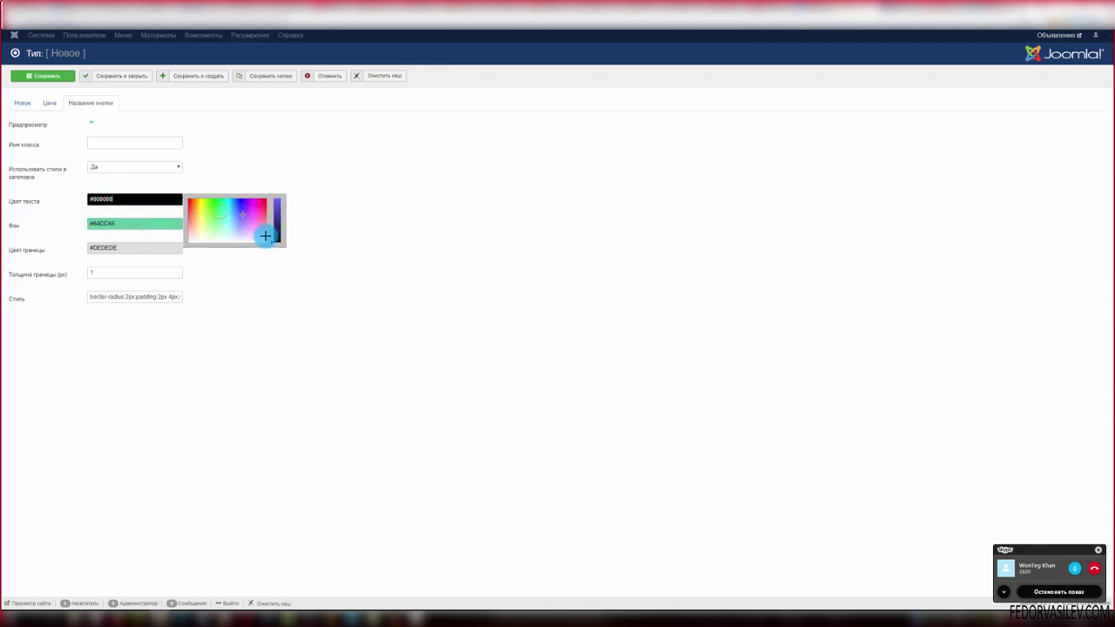
{"action": "left_click", "coordinate": [278, 208]}
{"action": "left_click", "coordinate": [130, 247]}
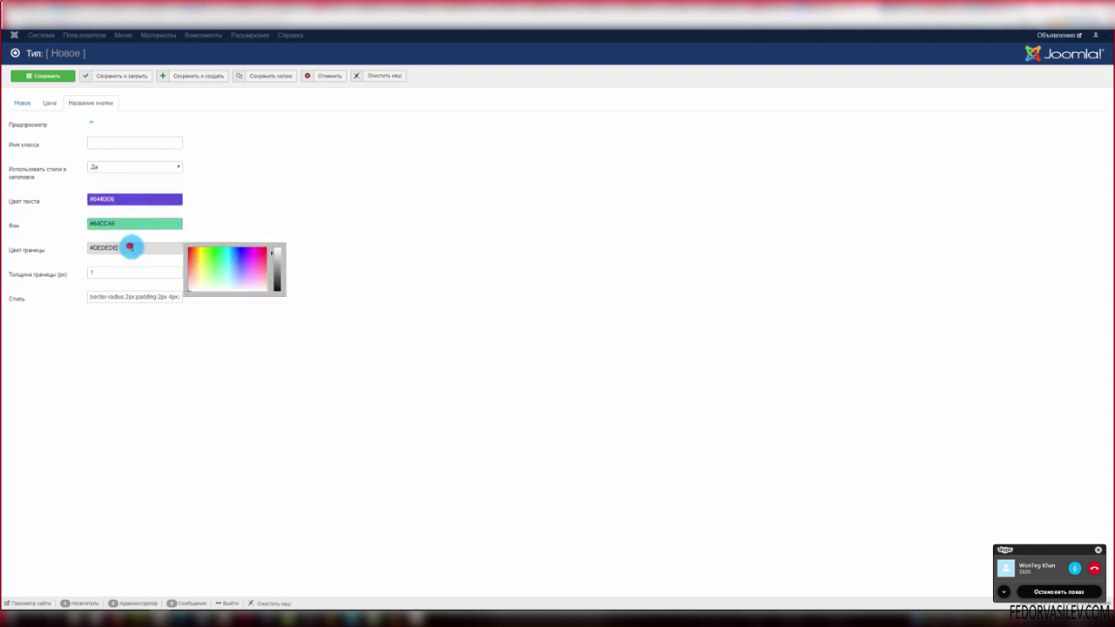
{"action": "left_click", "coordinate": [221, 259]}
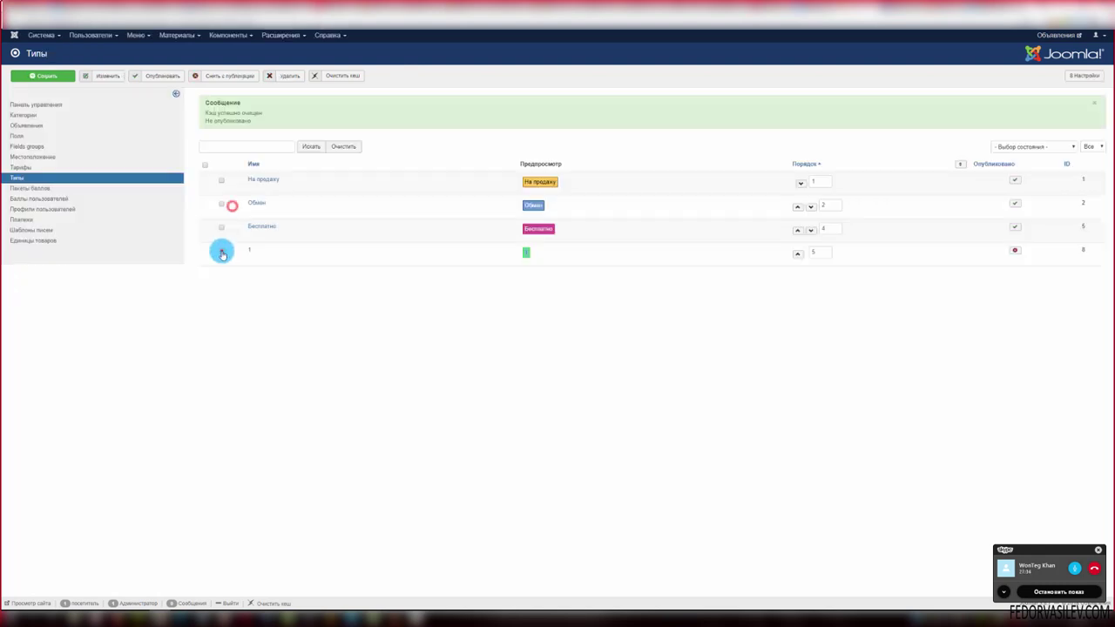
- Delete the type «1» from the types list and return to the administrator control panel
{"action": "left_click", "coordinate": [221, 250]}
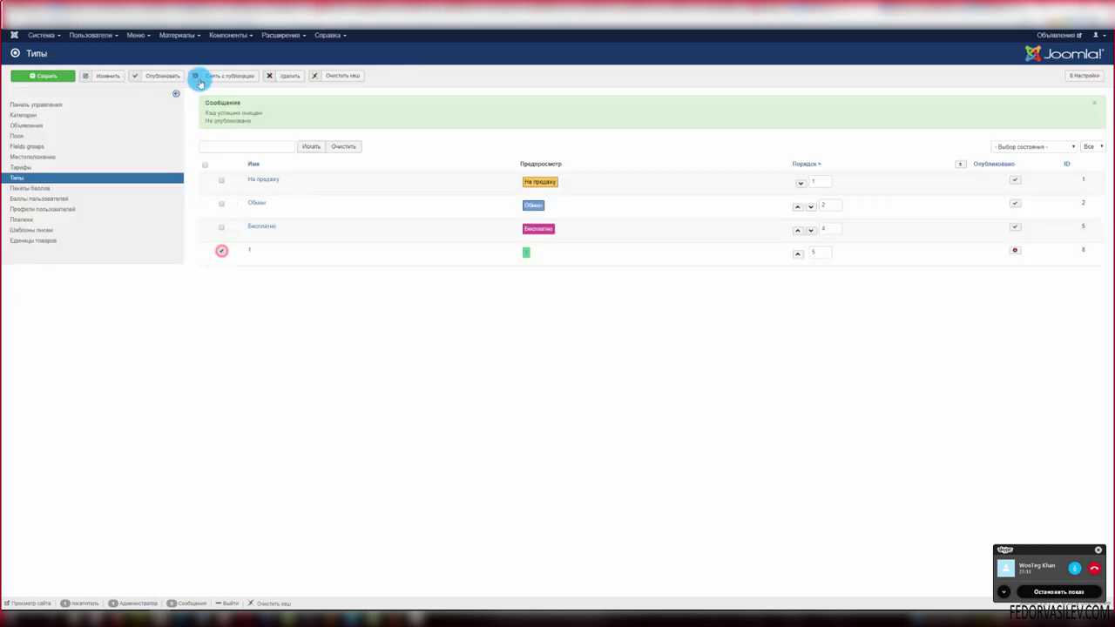
{"action": "left_click", "coordinate": [290, 78]}
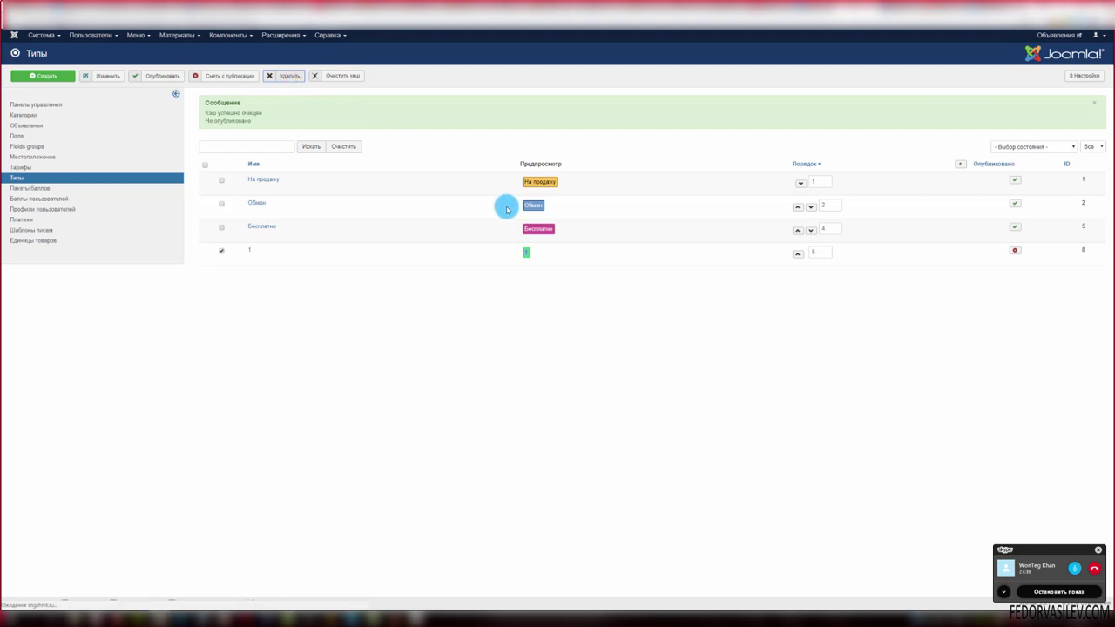
{"action": "left_click", "coordinate": [43, 35]}
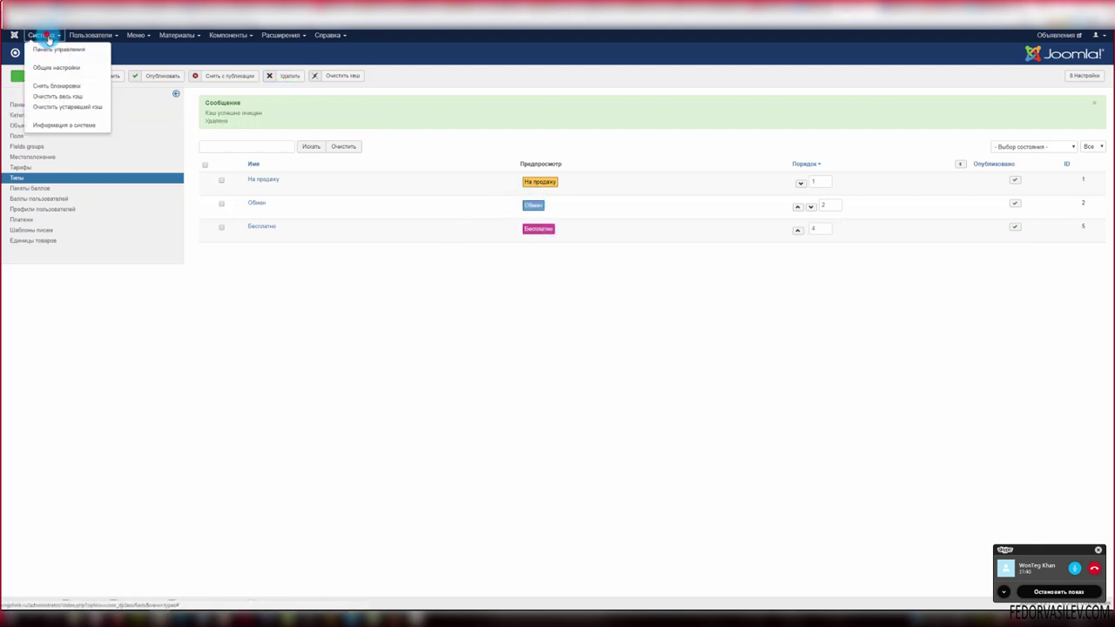
{"action": "left_click", "coordinate": [53, 48]}
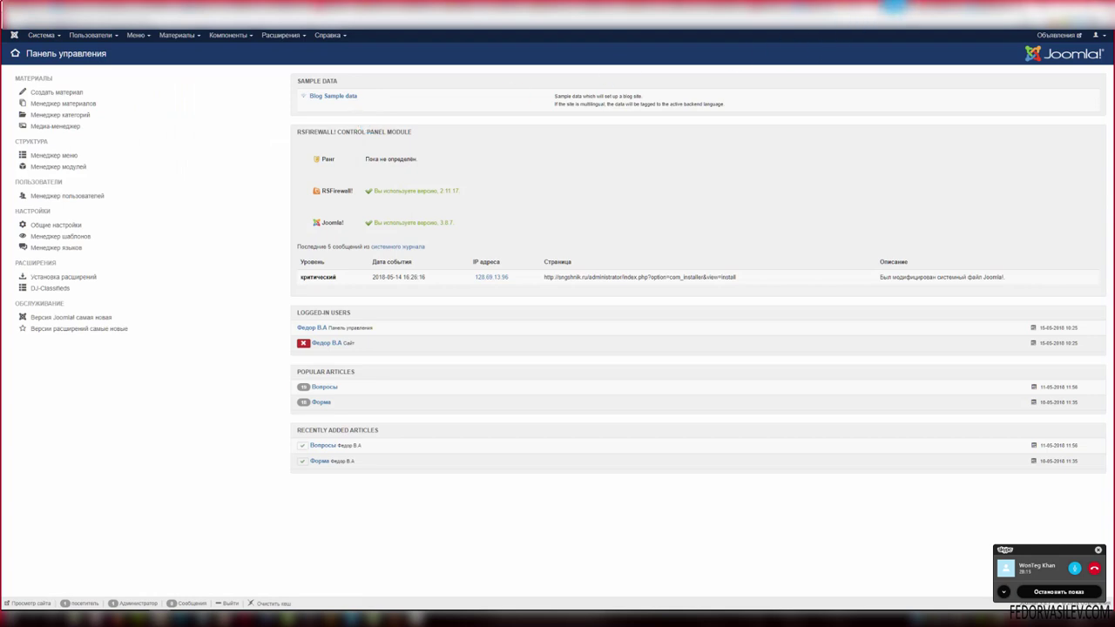
- Examine the user agreement links on the site's new ad submission form and in the page footer
{"action": "key", "text": "ctrl+Tab"}
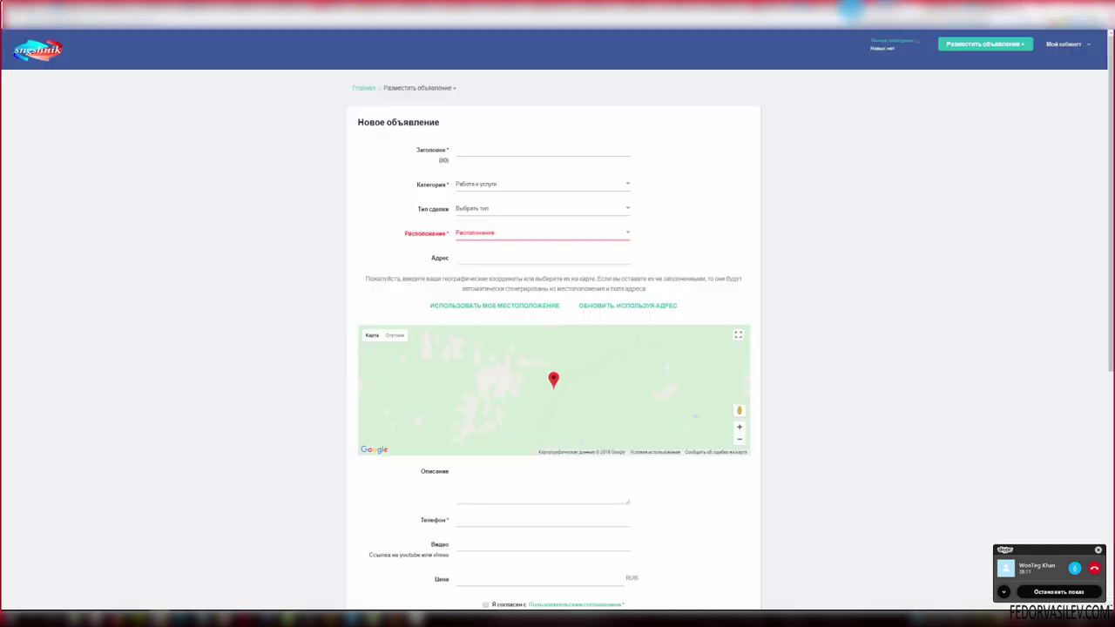
{"action": "scroll", "coordinate": [639, 130], "scroll_direction": "down", "scroll_amount": 5}
{"action": "scroll", "coordinate": [413, 250], "scroll_direction": "up", "scroll_amount": 1}
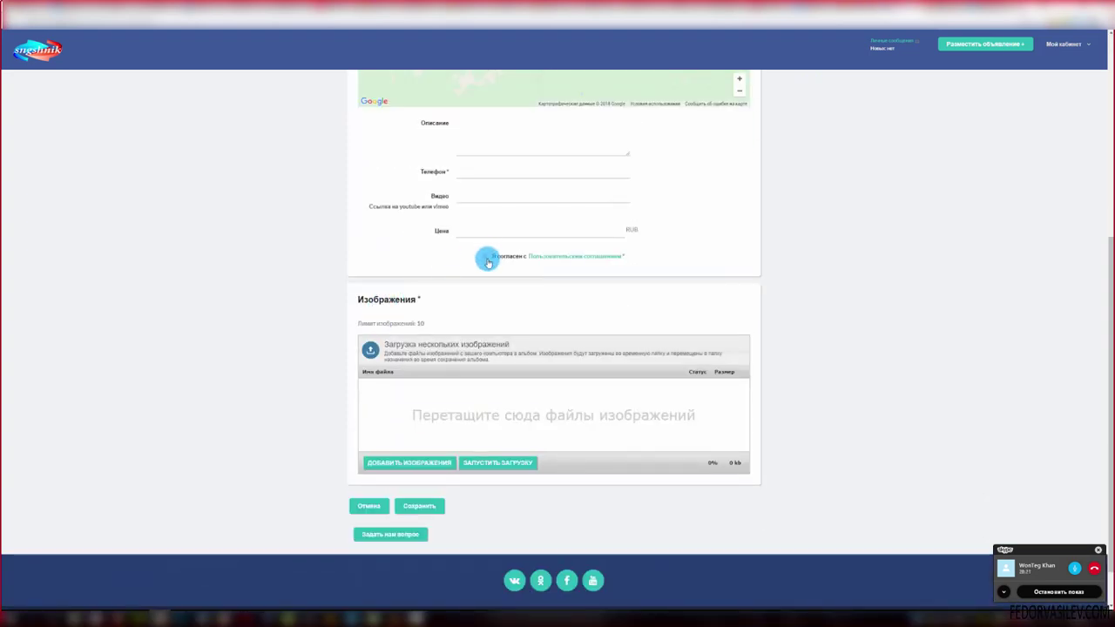
{"action": "left_click", "coordinate": [570, 260]}
{"action": "scroll", "coordinate": [796, 174], "scroll_direction": "down", "scroll_amount": 4}
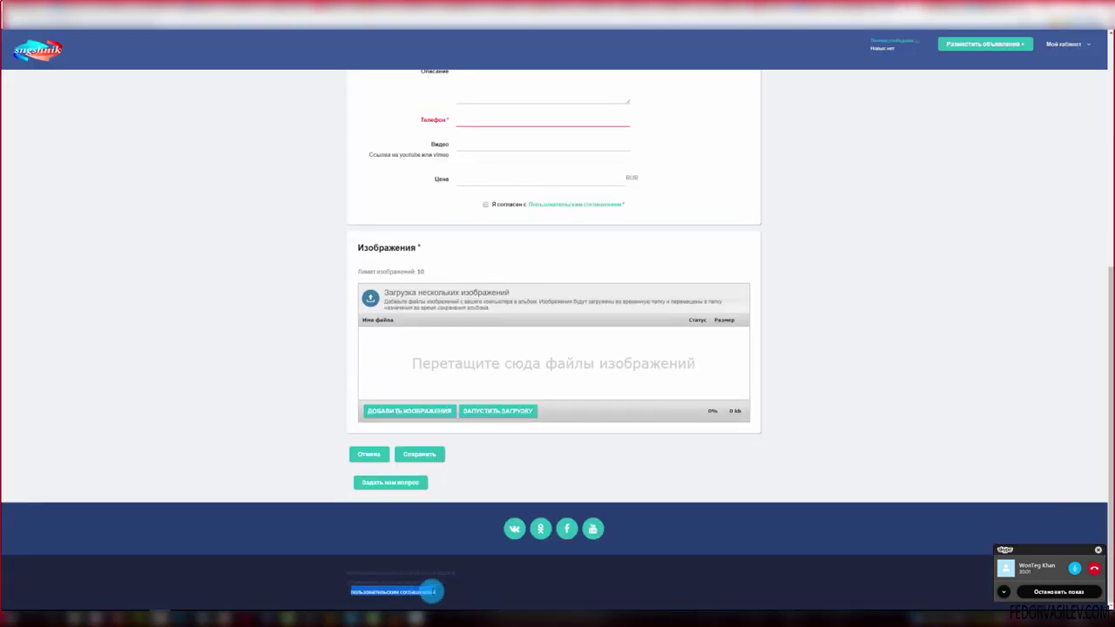
{"action": "left_click_drag", "start_coordinate": [442, 594], "coordinate": [343, 605]}
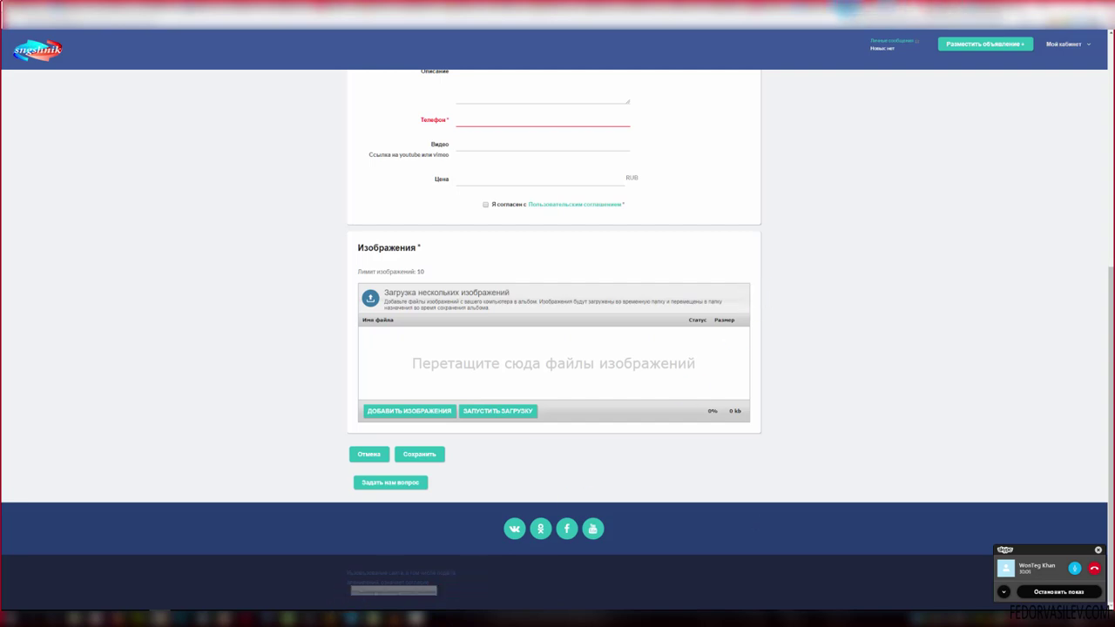
- Switch back to the administrator, view the form for creating an article, and close it without saving
{"action": "key", "text": "ctrl+Tab"}
{"action": "scroll", "coordinate": [473, 88], "scroll_direction": "up", "scroll_amount": 7}
{"action": "left_click", "coordinate": [176, 35]}
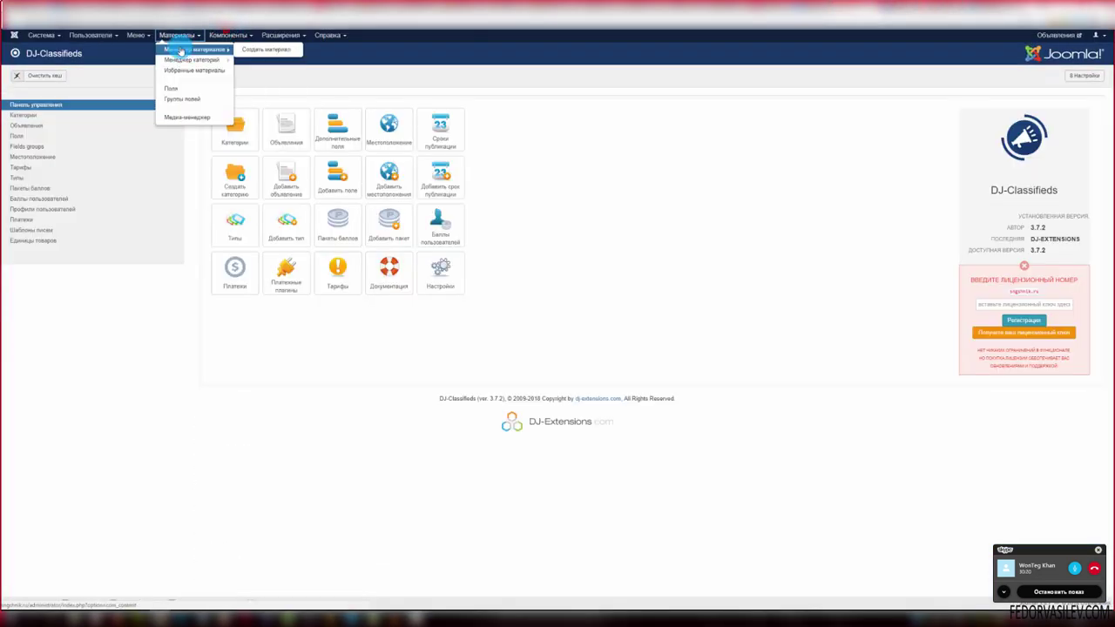
{"action": "left_click", "coordinate": [283, 50]}
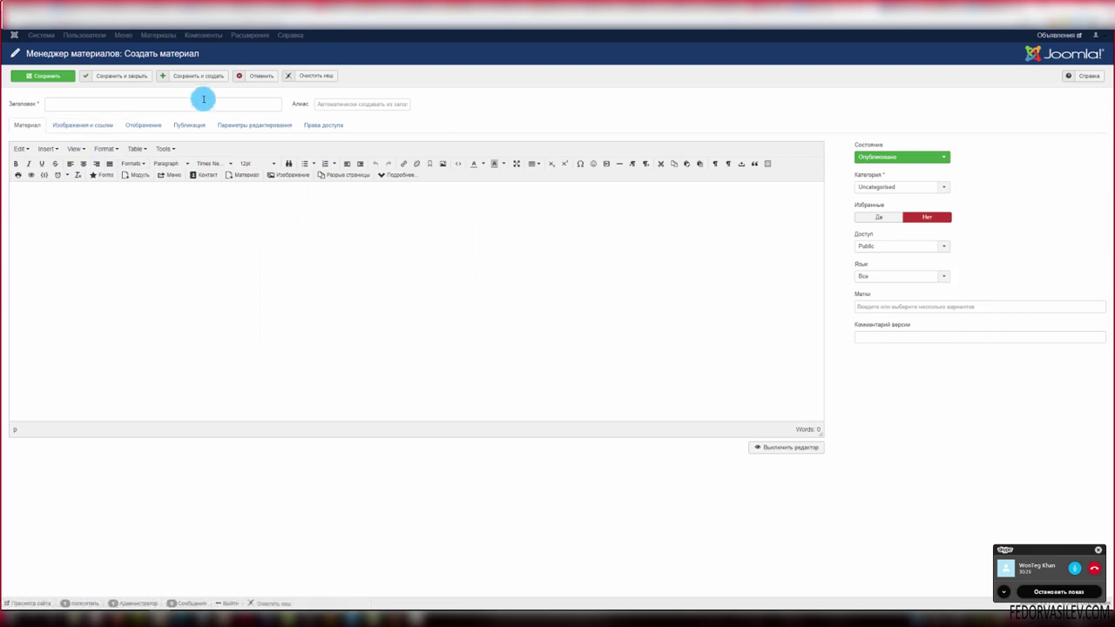
{"action": "left_click", "coordinate": [264, 76]}
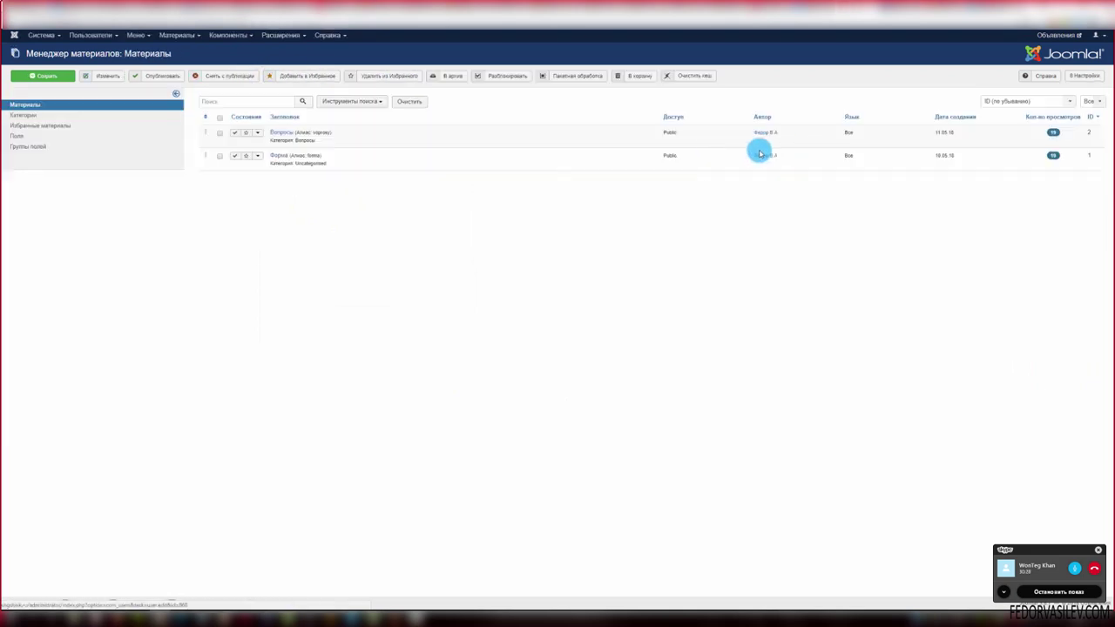
- View the form for creating a new article category, including its title field, and cancel it
{"action": "left_click", "coordinate": [32, 120]}
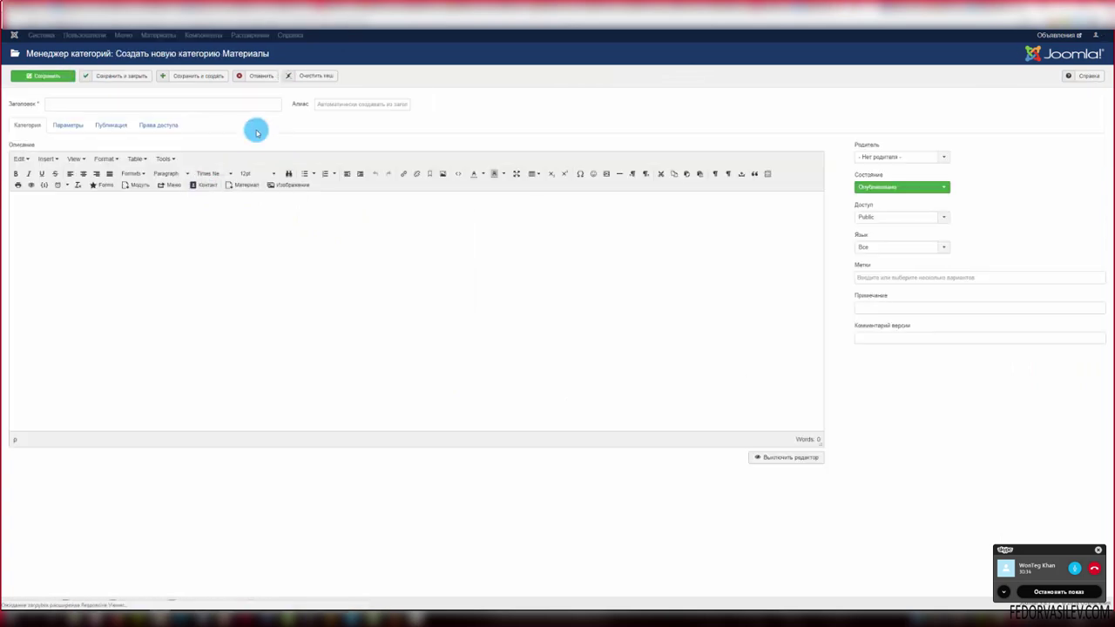
{"action": "left_click", "coordinate": [185, 106]}
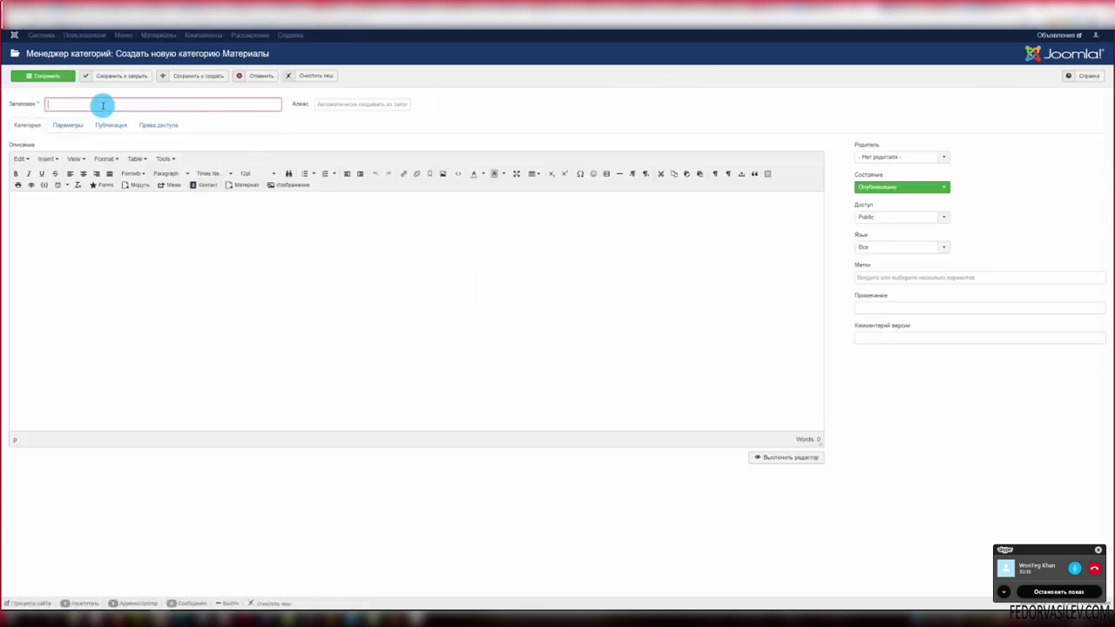
{"action": "left_click", "coordinate": [259, 77]}
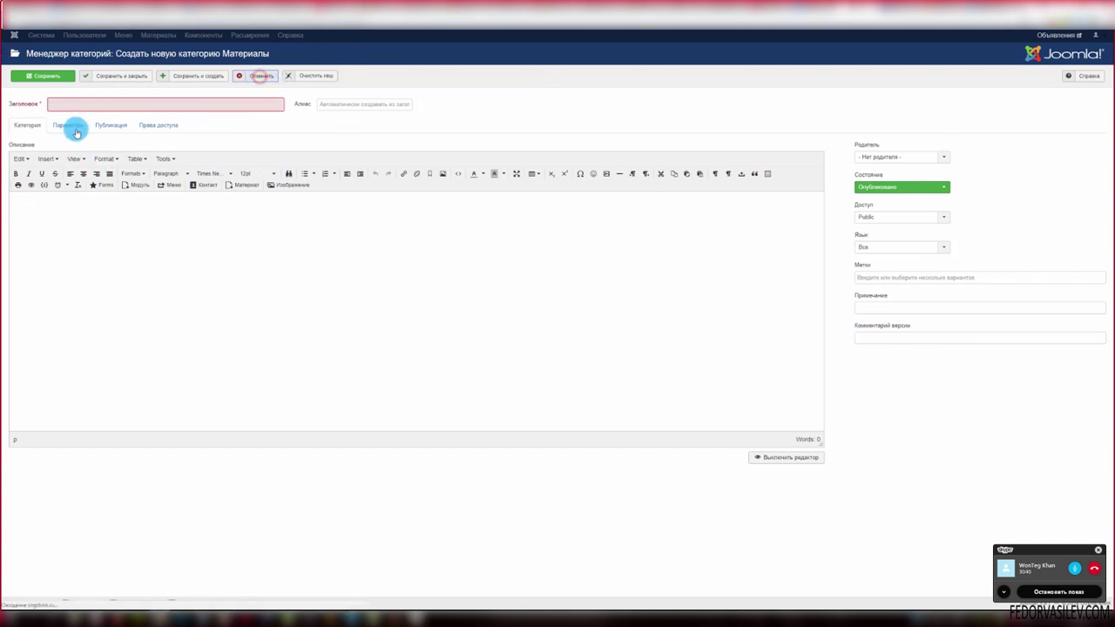
- Reopen a blank article form from the article list, check its text and title areas, and cancel it
{"action": "left_click", "coordinate": [48, 105]}
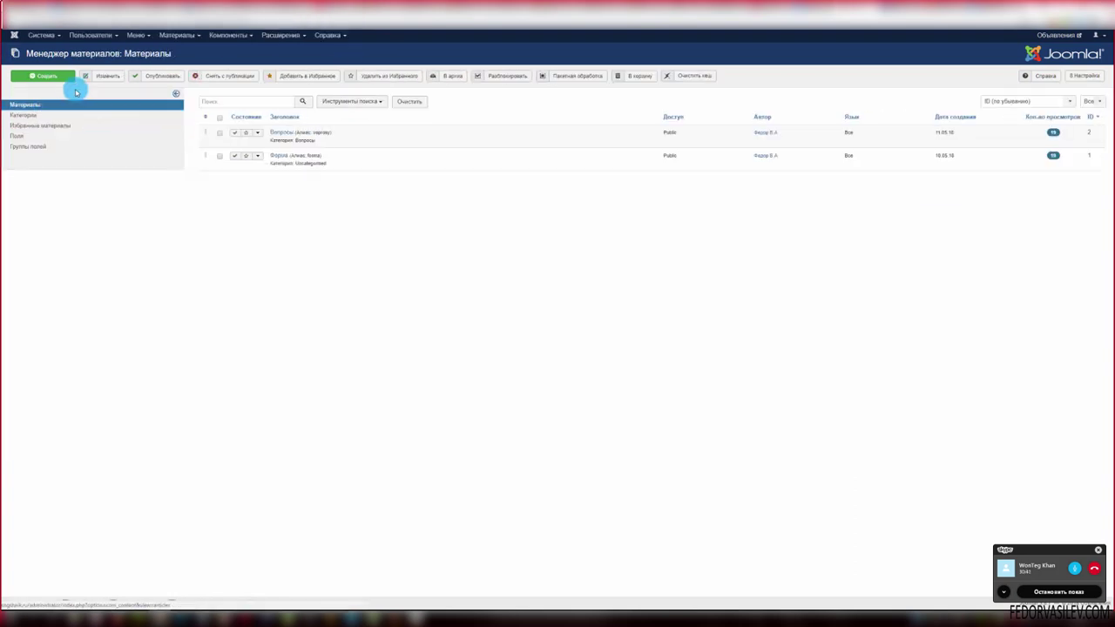
{"action": "left_click", "coordinate": [48, 77]}
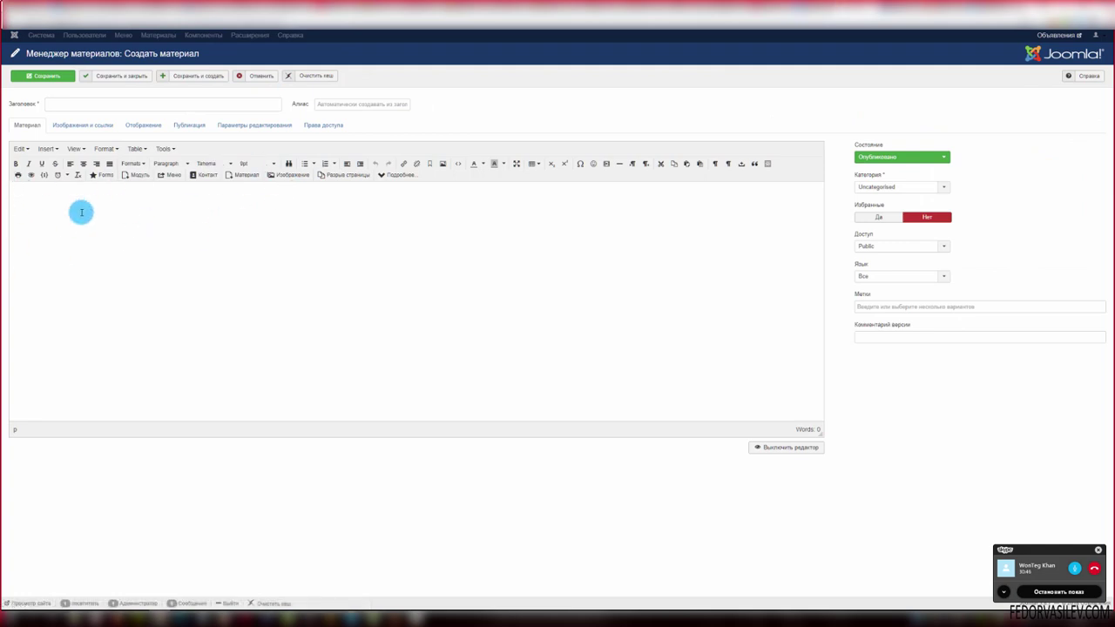
{"action": "left_click", "coordinate": [390, 250]}
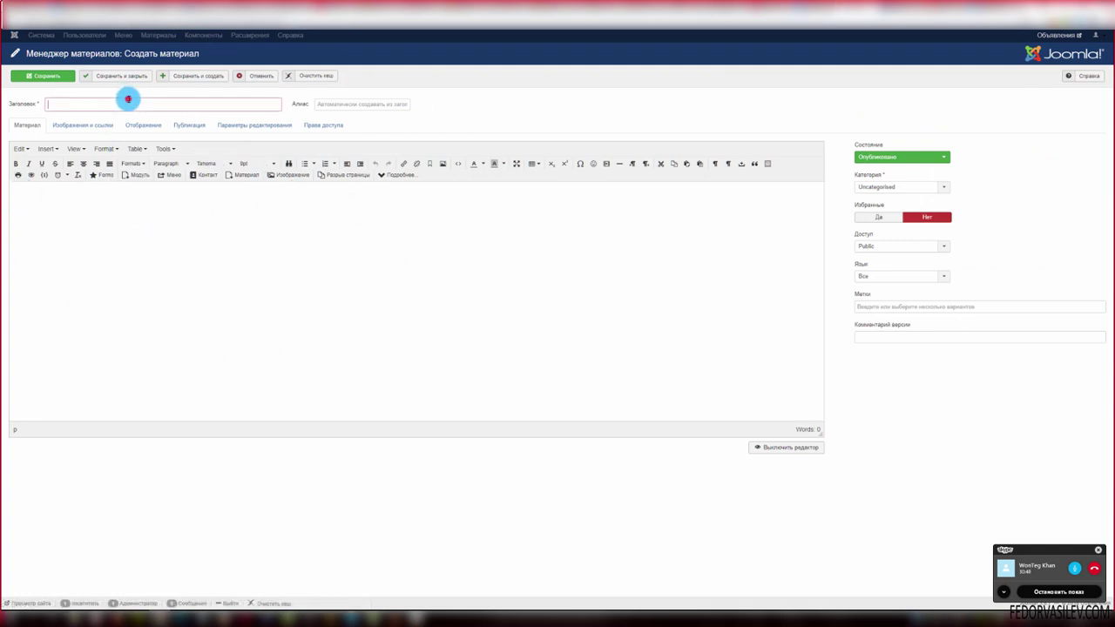
{"action": "left_click", "coordinate": [262, 76]}
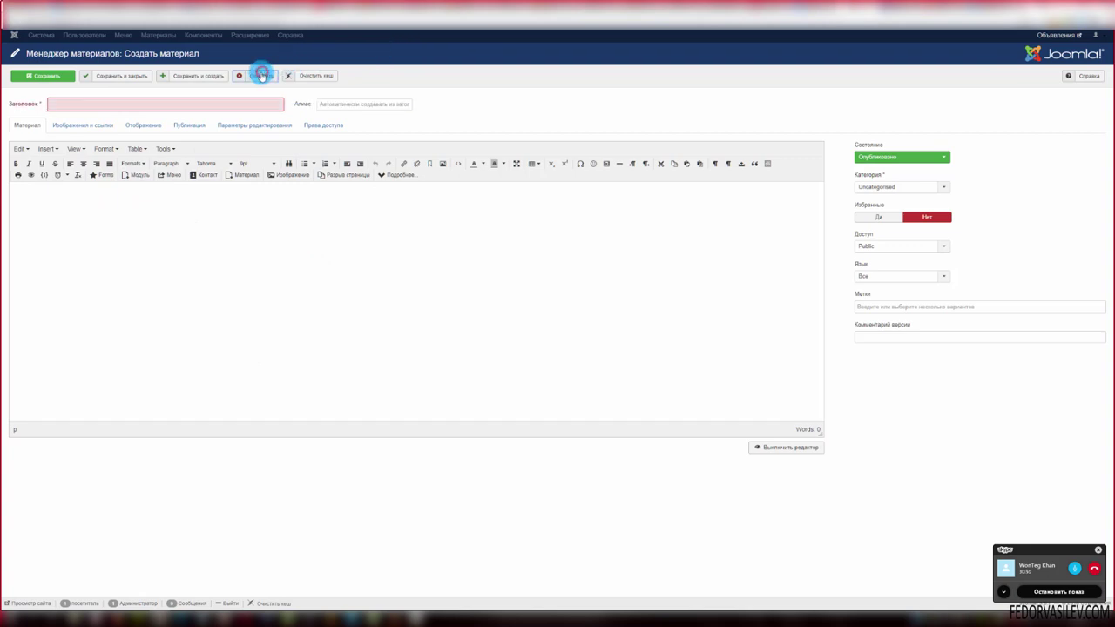
- Start a new item in Main Menu, set its type to Материал, and choose the article Вопросы for it
{"action": "left_click", "coordinate": [137, 36]}
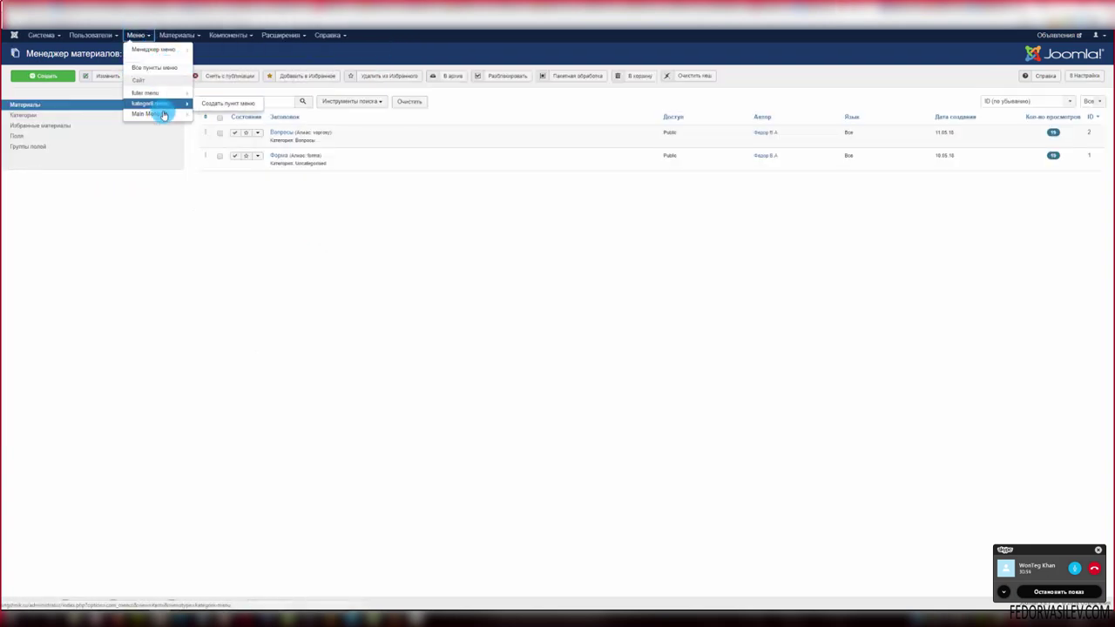
{"action": "mouse_move", "coordinate": [151, 120]}
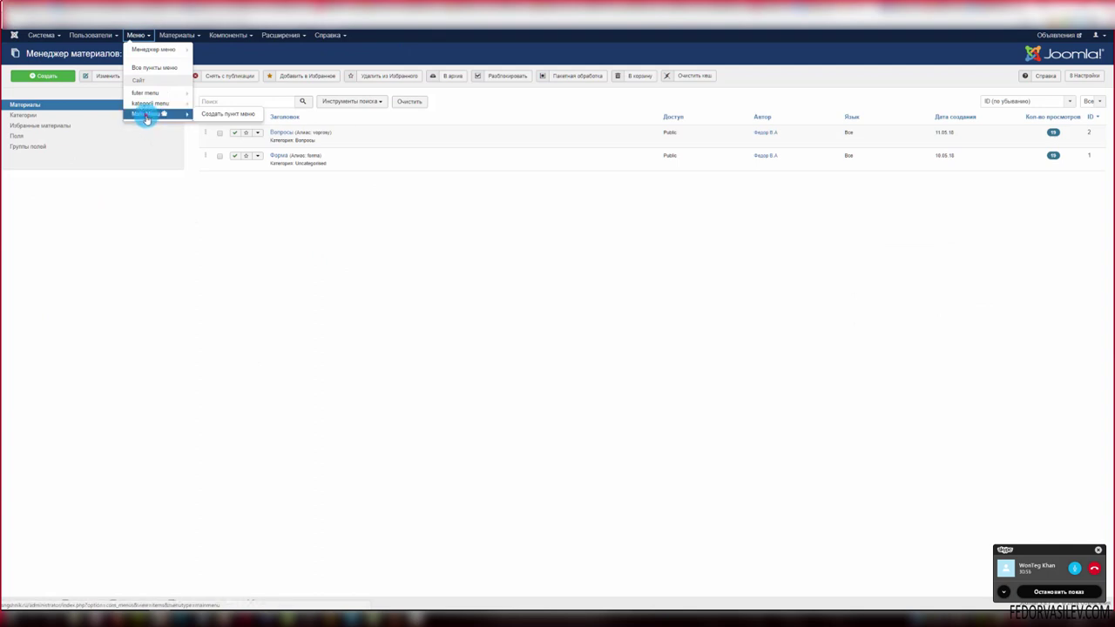
{"action": "left_click", "coordinate": [146, 118]}
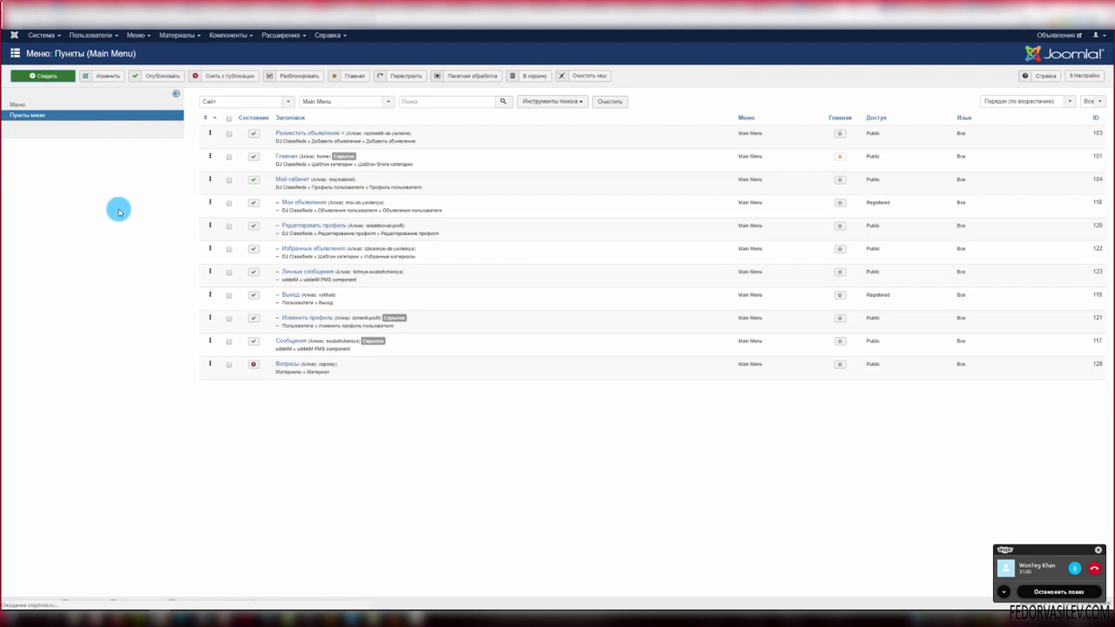
{"action": "left_click", "coordinate": [93, 106]}
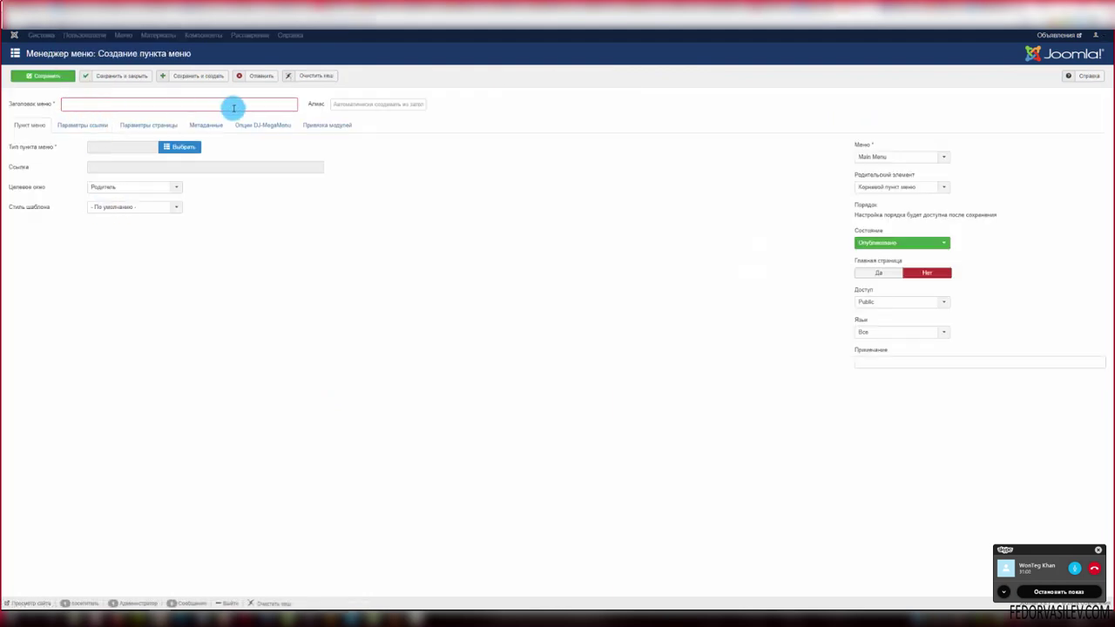
{"action": "left_click", "coordinate": [180, 146]}
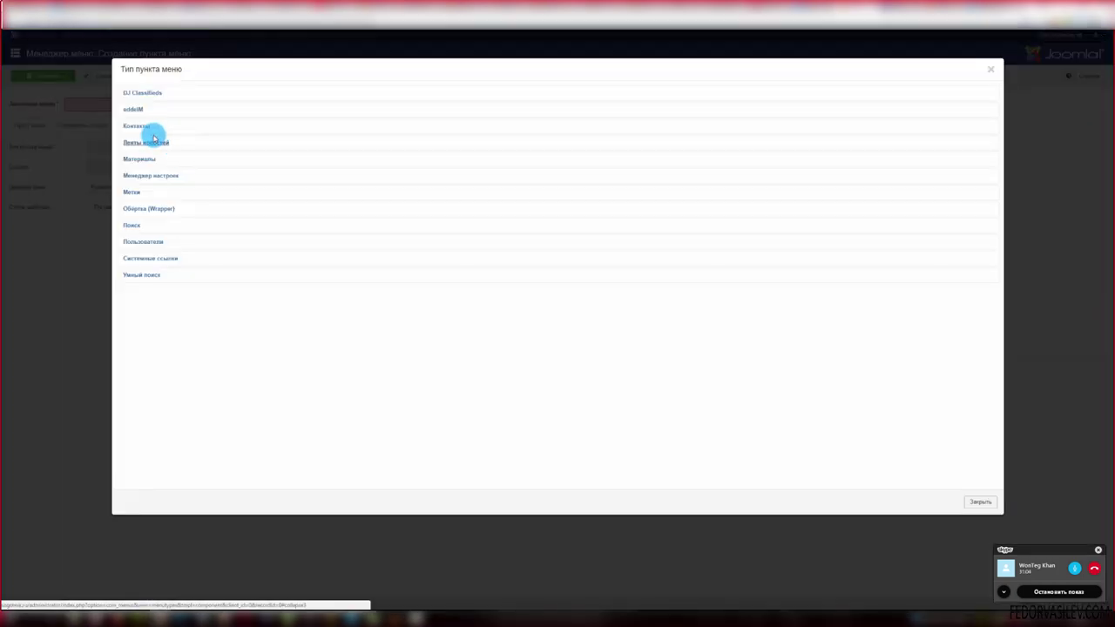
{"action": "left_click", "coordinate": [132, 160]}
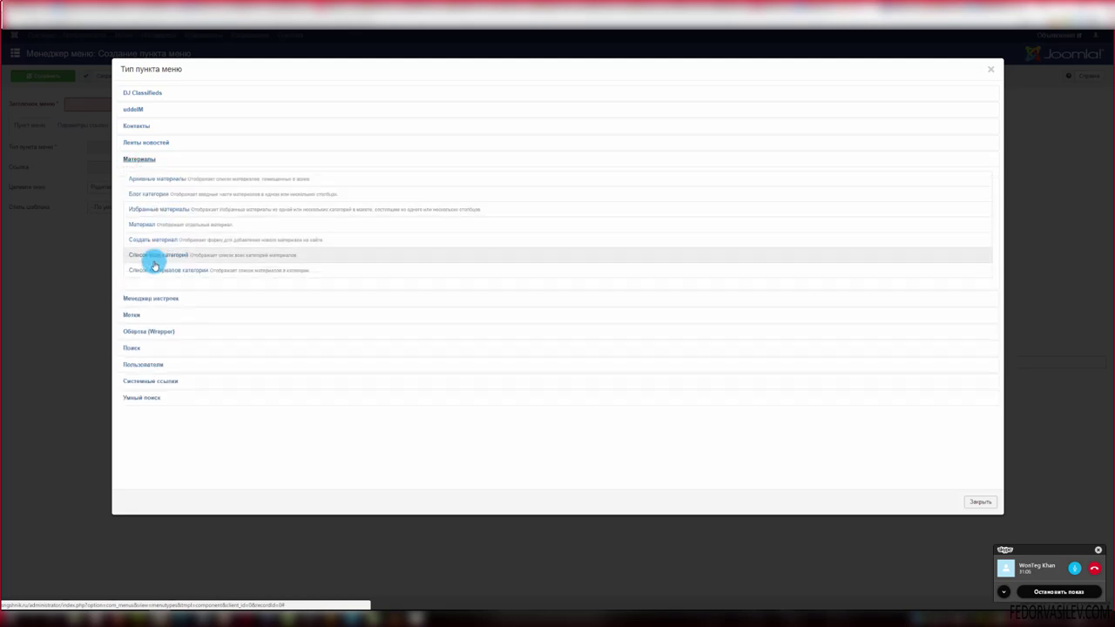
{"action": "left_click", "coordinate": [142, 225]}
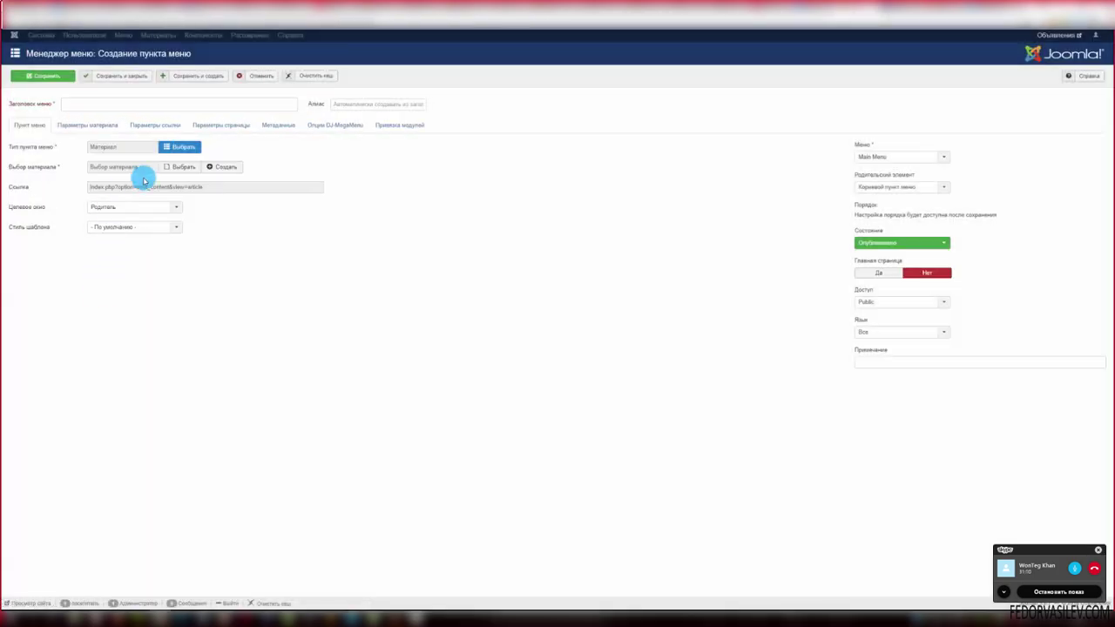
{"action": "left_click", "coordinate": [164, 168]}
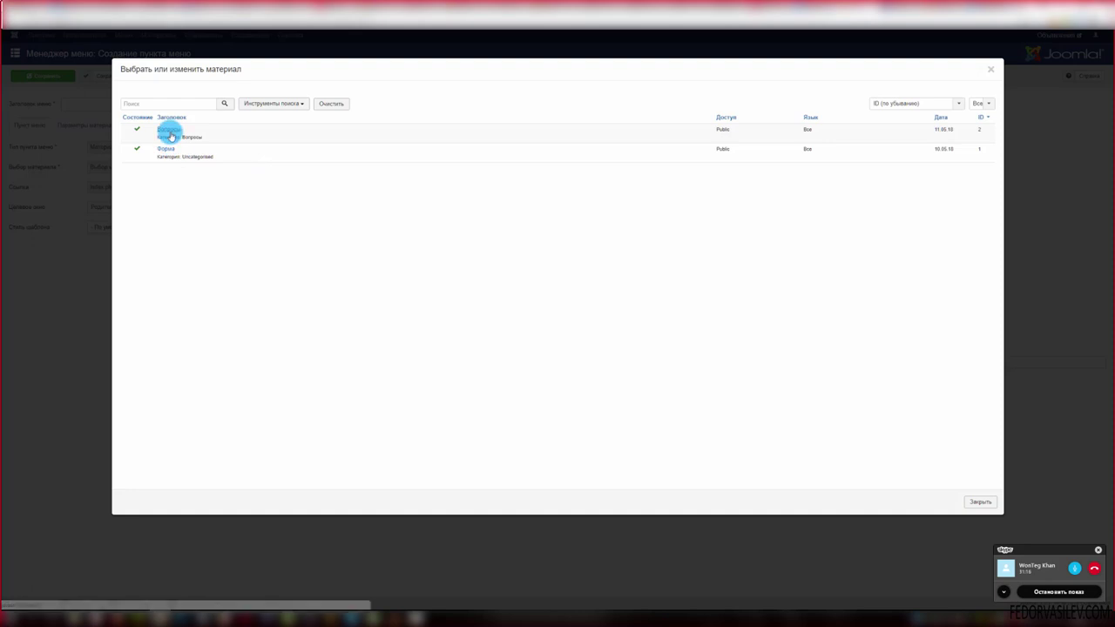
{"action": "left_click", "coordinate": [169, 130]}
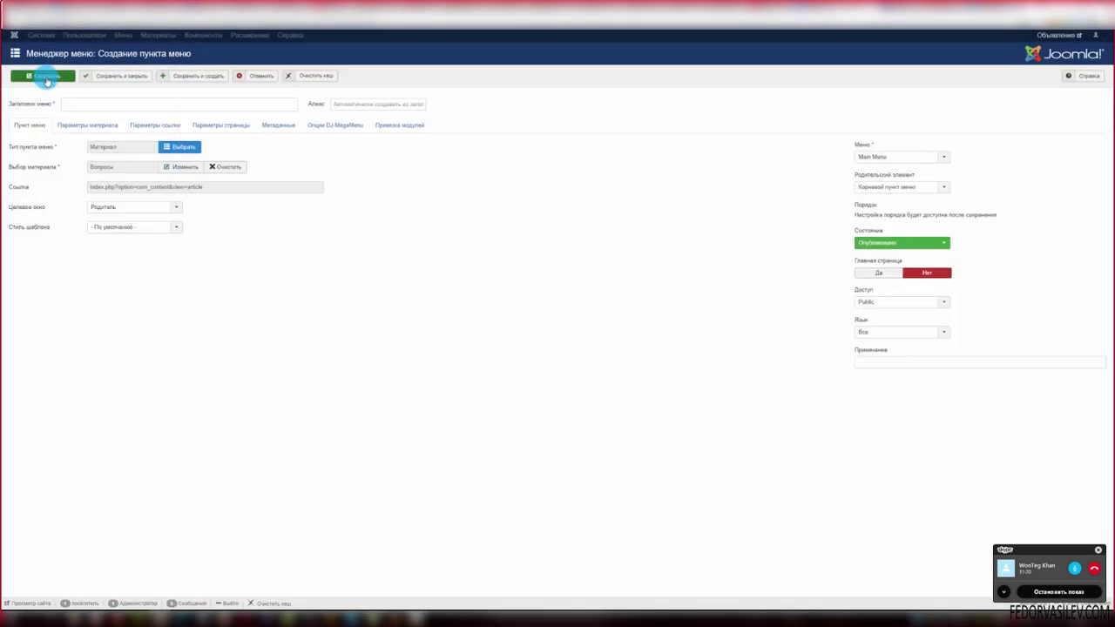
- Review the new menu item's article and link parameters, and set Показать в меню to Нет
{"action": "left_click", "coordinate": [71, 129]}
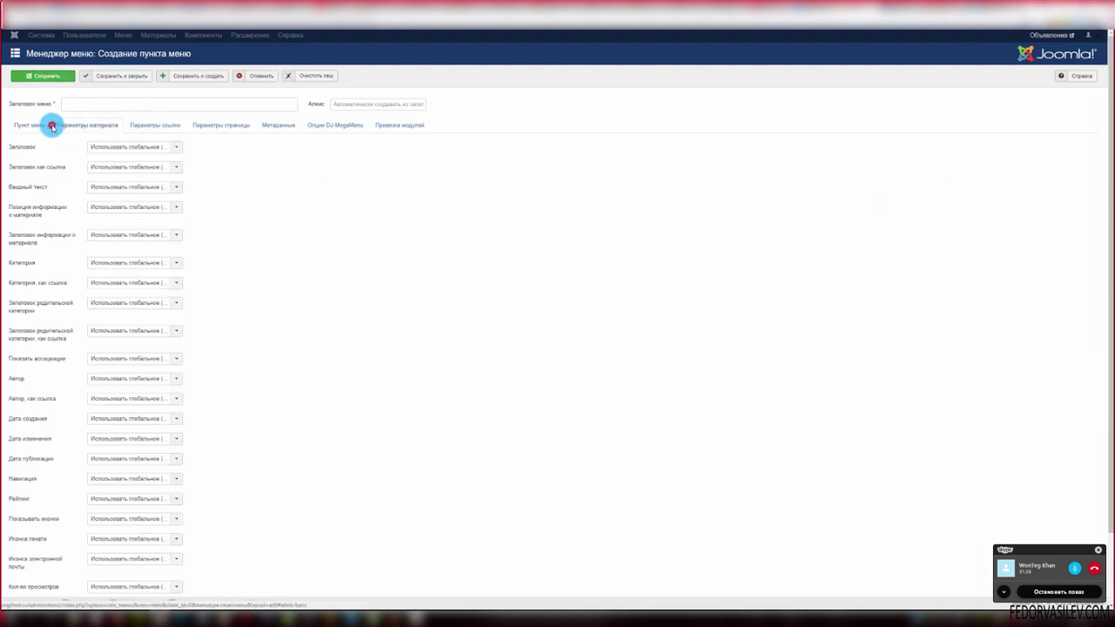
{"action": "left_click", "coordinate": [51, 126]}
{"action": "left_click", "coordinate": [153, 126]}
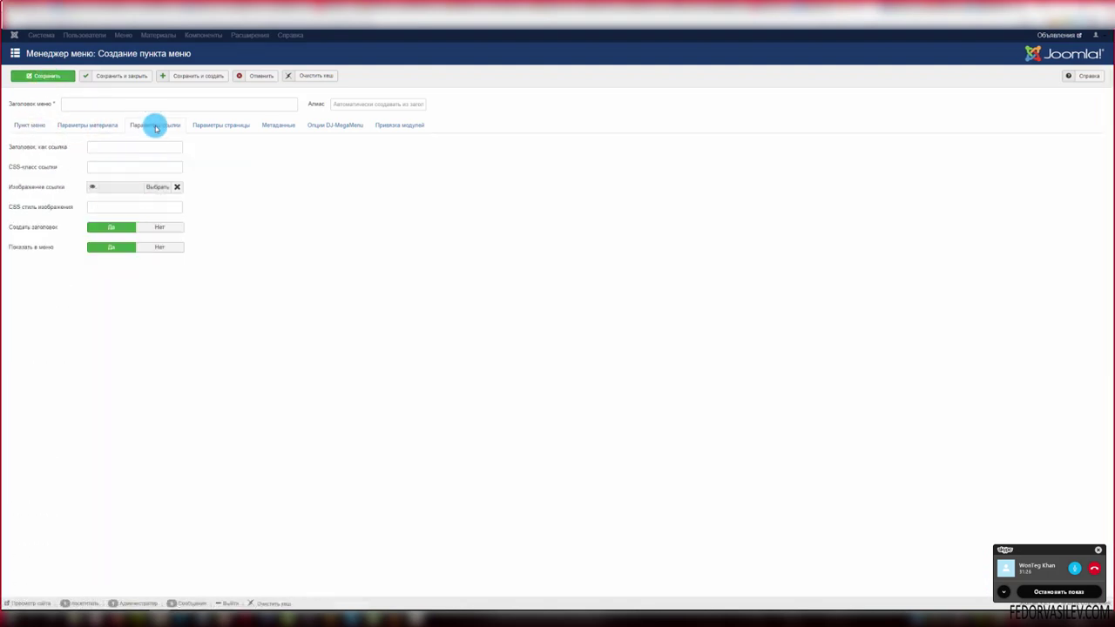
{"action": "mouse_move", "coordinate": [28, 251]}
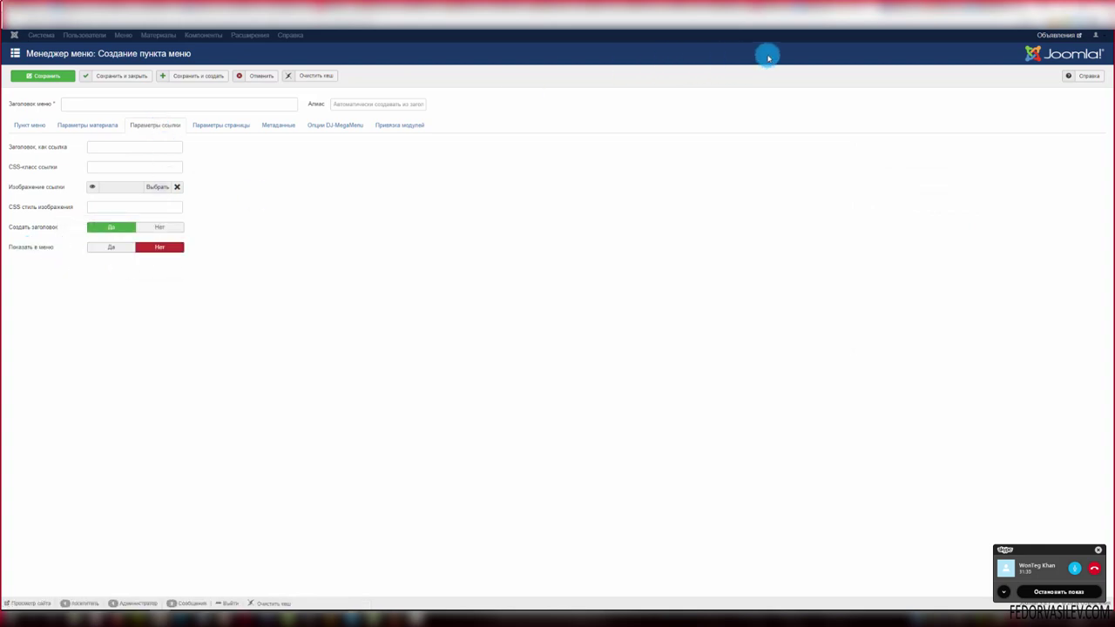
- Switch to the site, highlight the user agreement notice in the footer, and return to the menu item form
{"action": "left_click", "coordinate": [889, 10]}
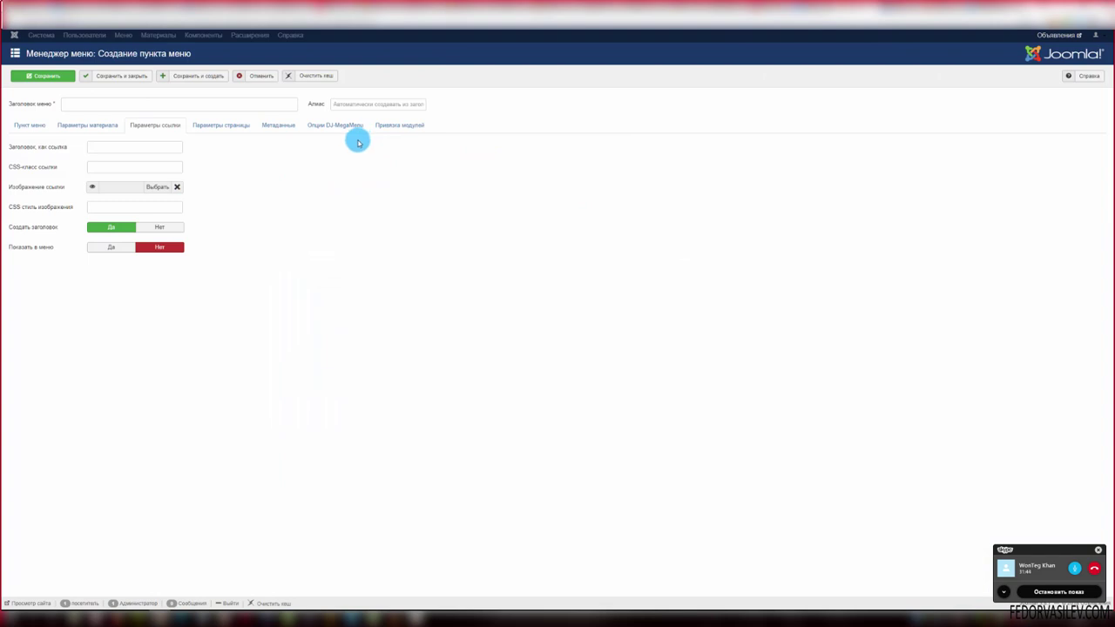
{"action": "left_click", "coordinate": [886, 16]}
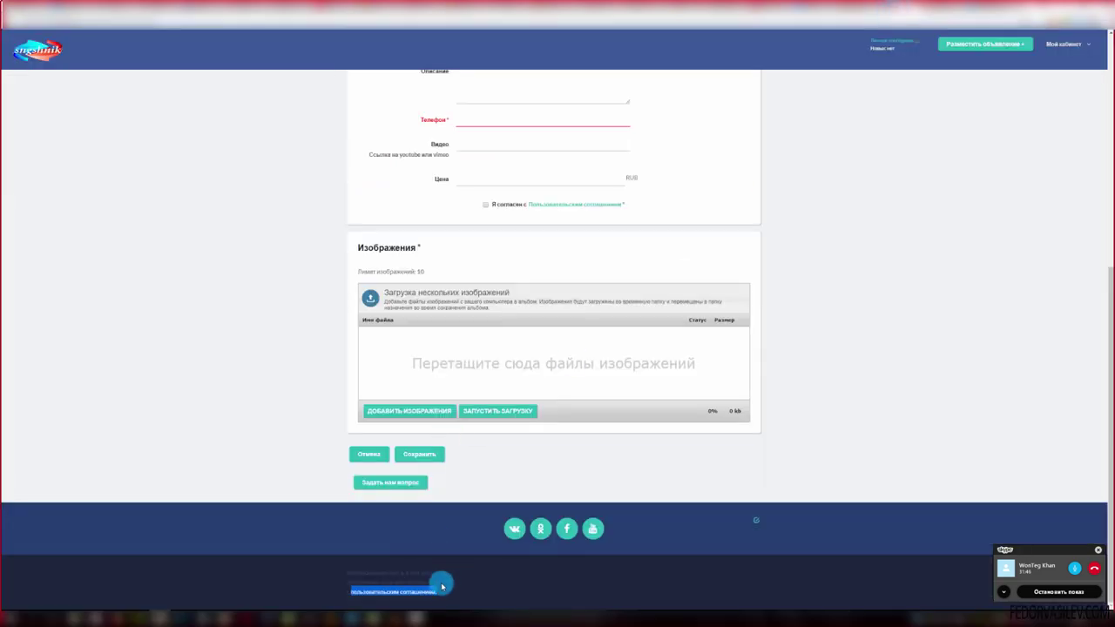
{"action": "left_click_drag", "start_coordinate": [435, 592], "coordinate": [362, 570]}
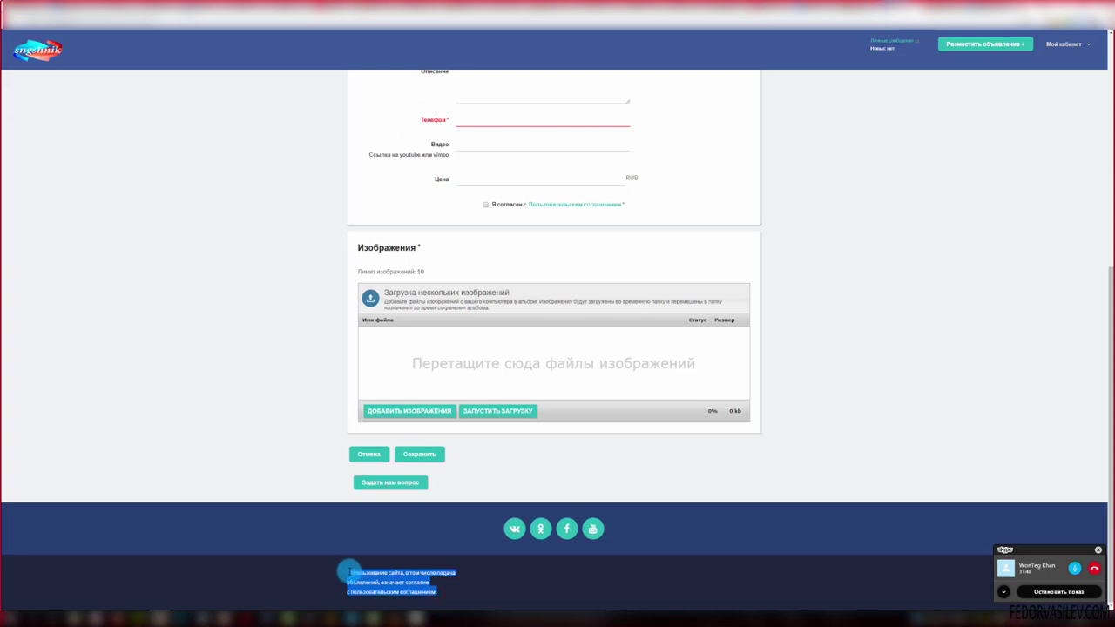
{"action": "left_click_drag", "start_coordinate": [436, 592], "coordinate": [341, 575]}
{"action": "left_click", "coordinate": [413, 595]}
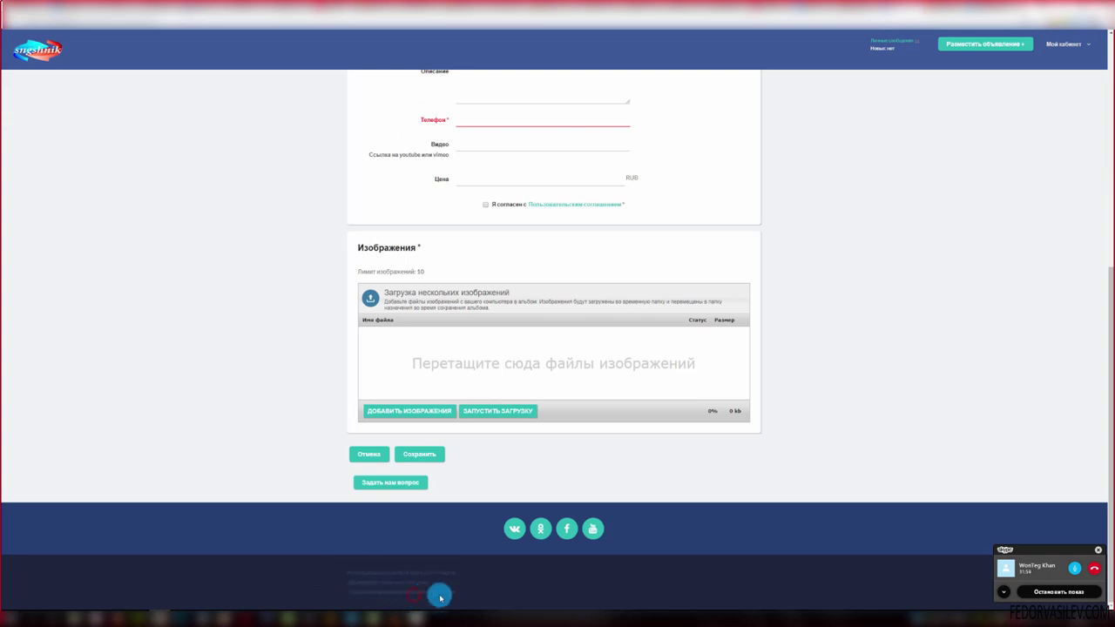
{"action": "left_click_drag", "start_coordinate": [440, 598], "coordinate": [363, 571]}
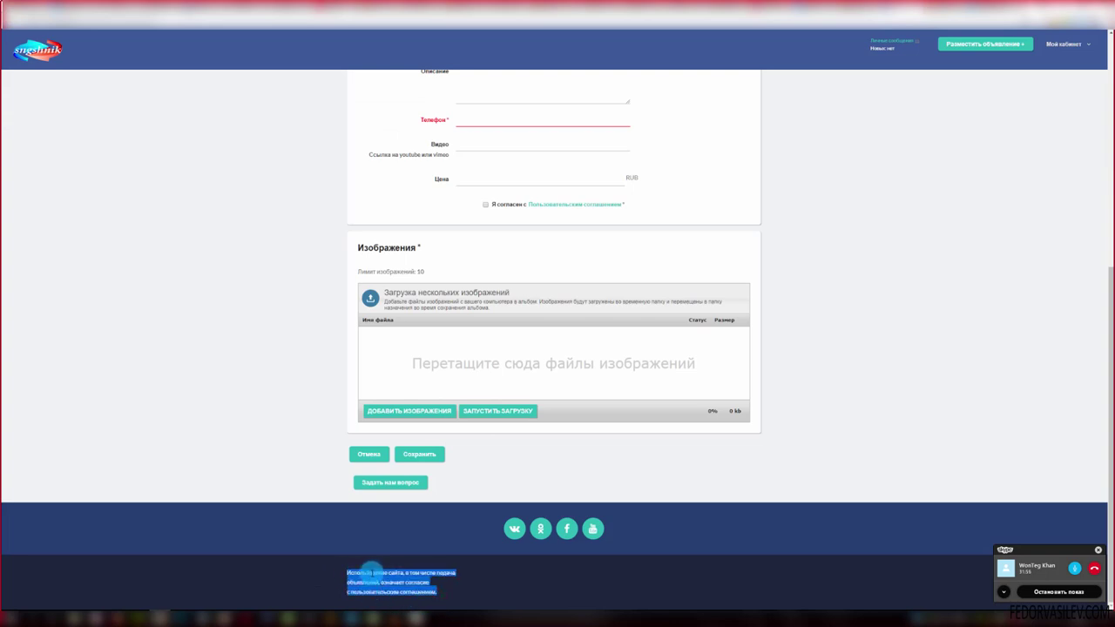
{"action": "left_click", "coordinate": [849, 12]}
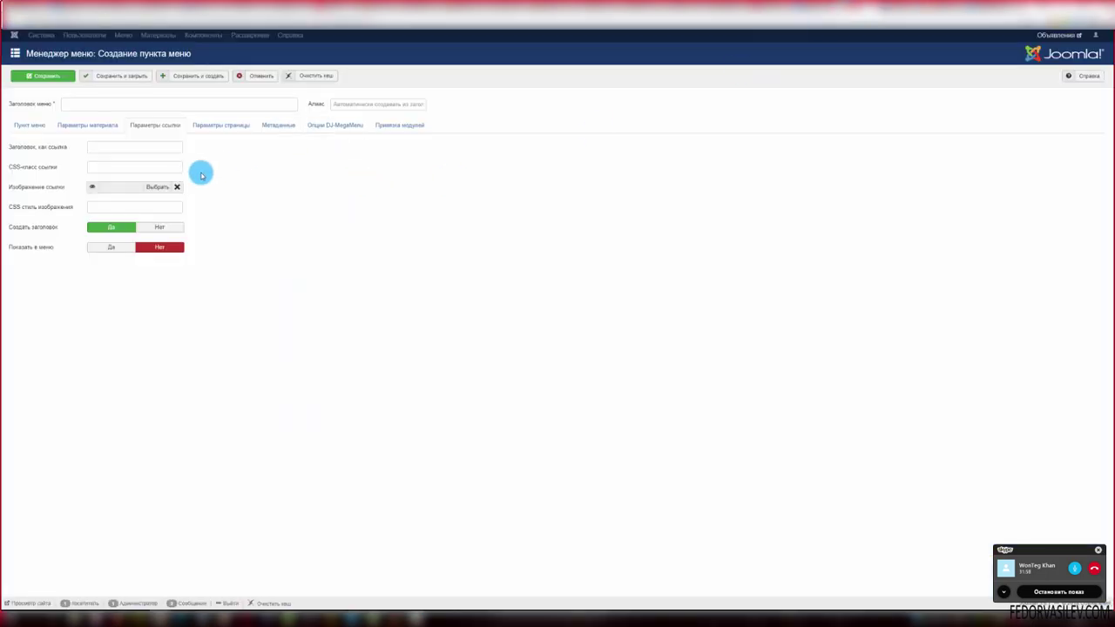
- Check the title and alias fields of the new menu item, leaving the title empty
{"action": "left_click", "coordinate": [70, 105]}
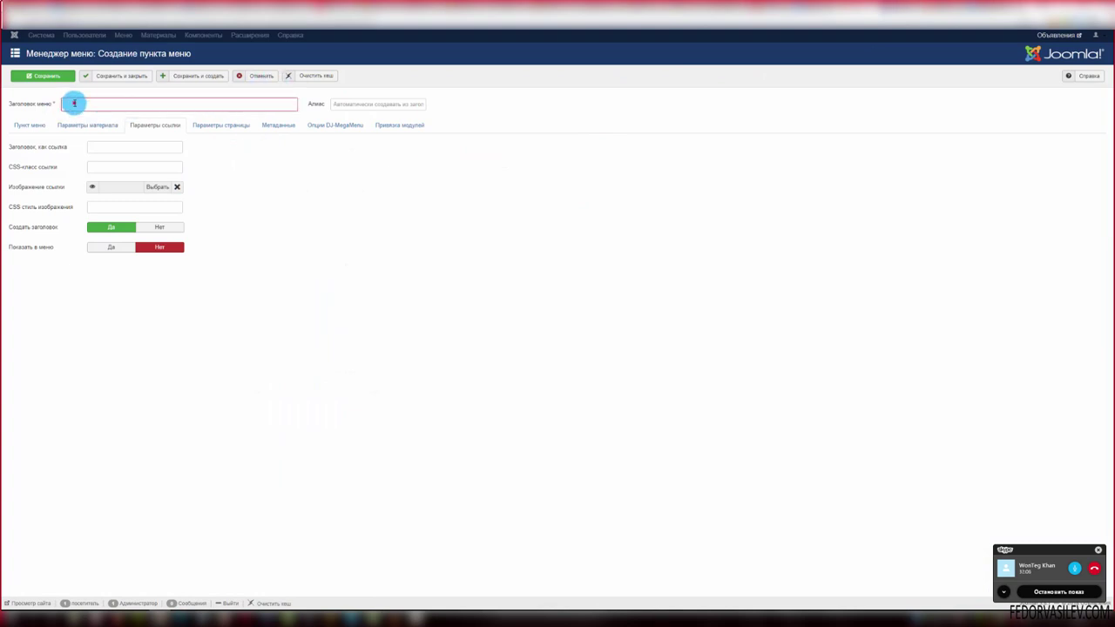
{"action": "left_click", "coordinate": [74, 102]}
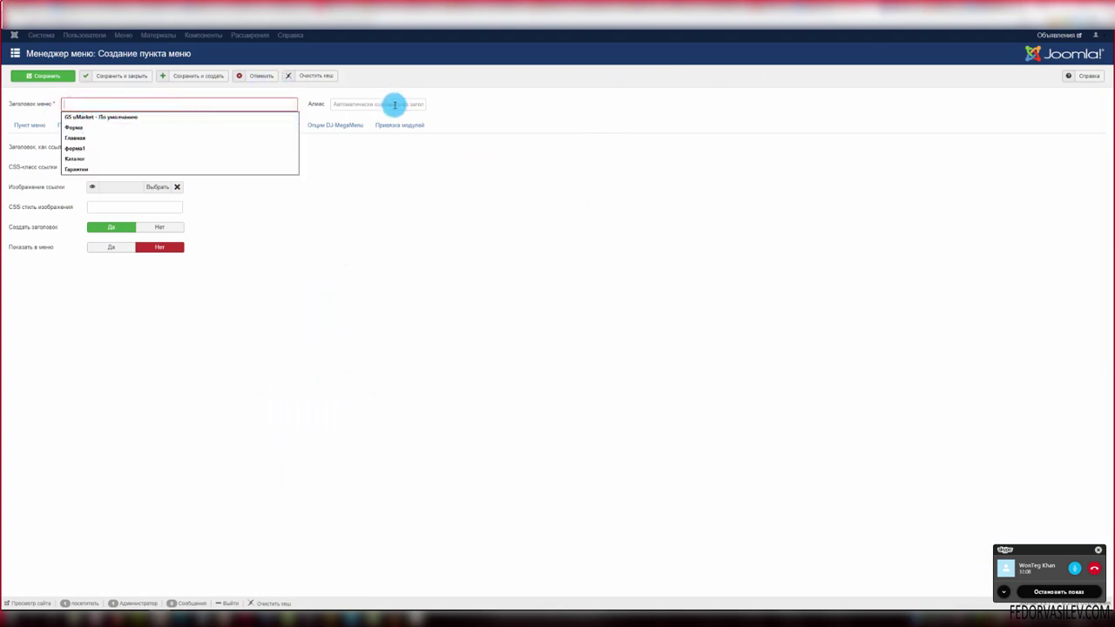
{"action": "left_click", "coordinate": [385, 184]}
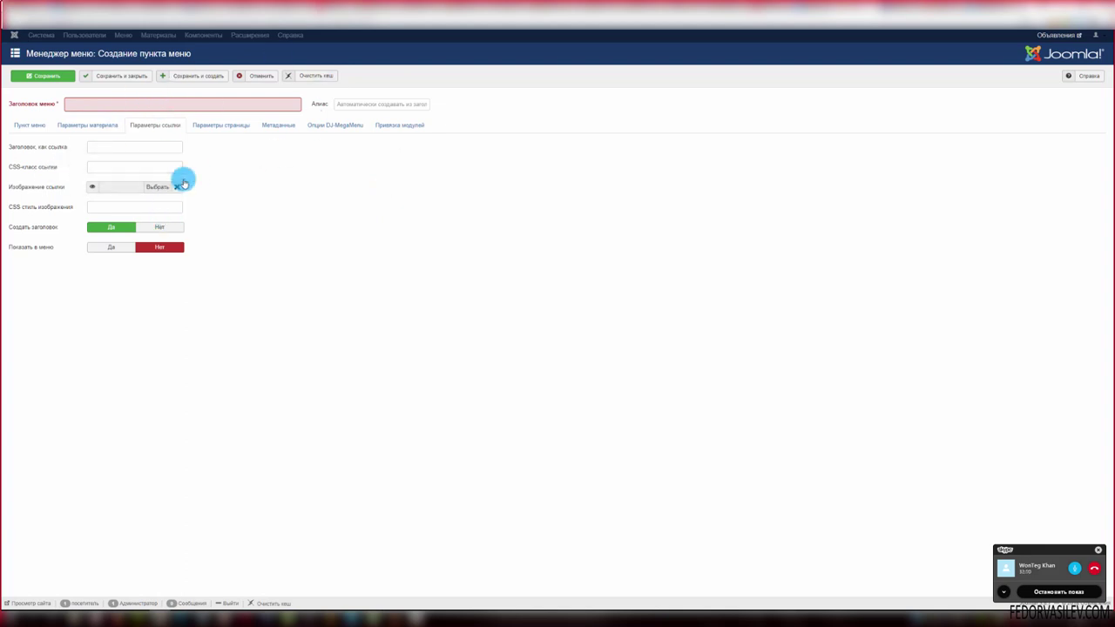
- Revisit the footer's user agreement text on the site and switch back to the administrator's Main Menu items
{"action": "left_click", "coordinate": [893, 12]}
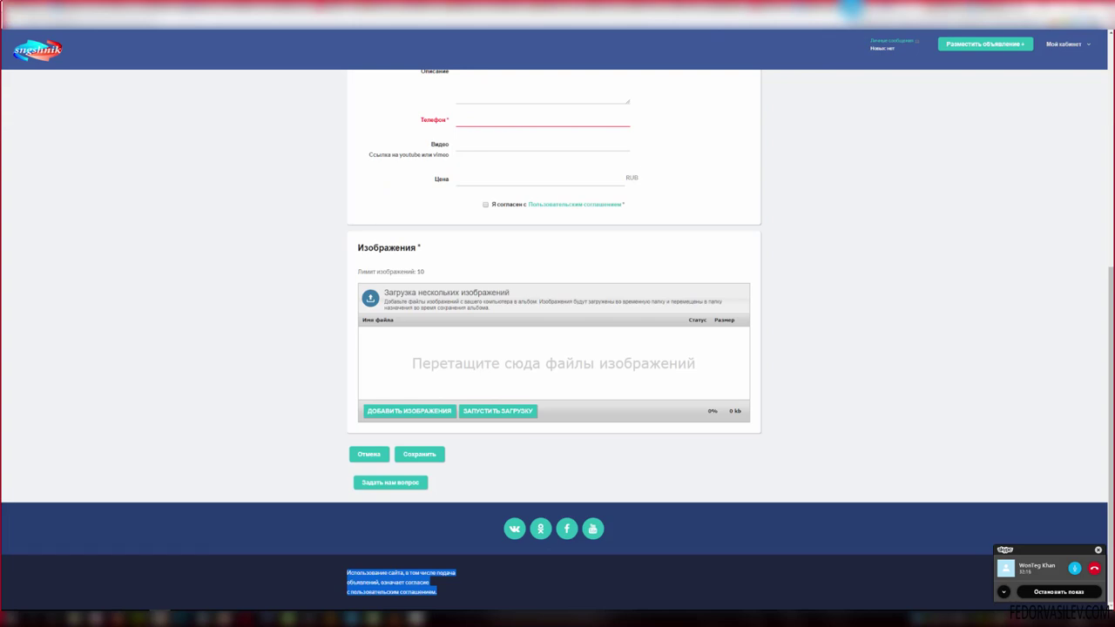
{"action": "left_click", "coordinate": [414, 594]}
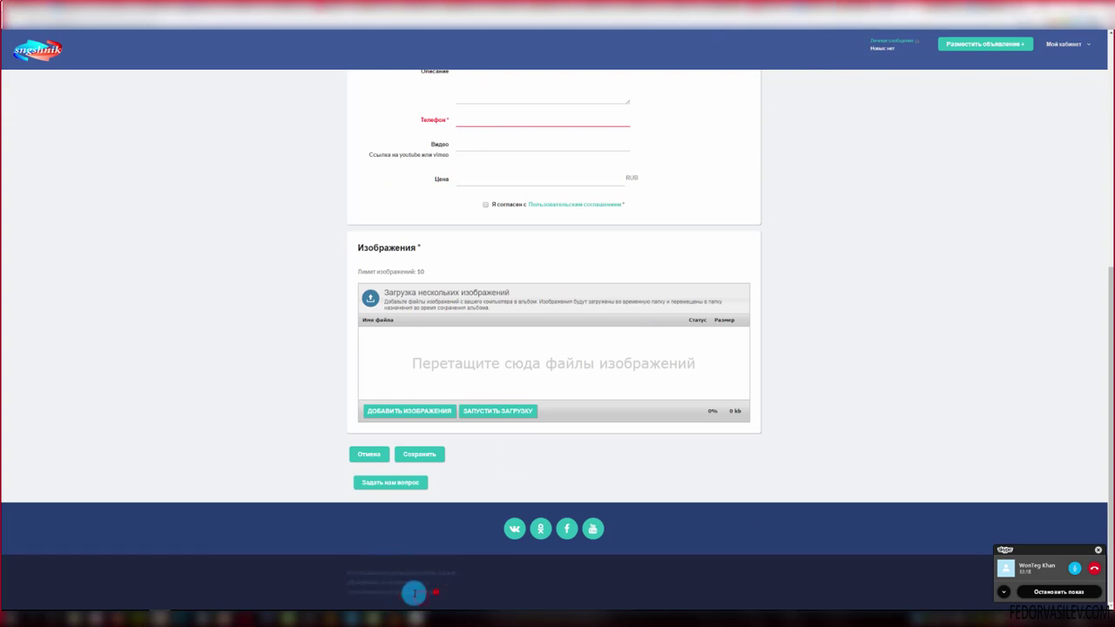
{"action": "key", "text": "ctrl+Tab"}
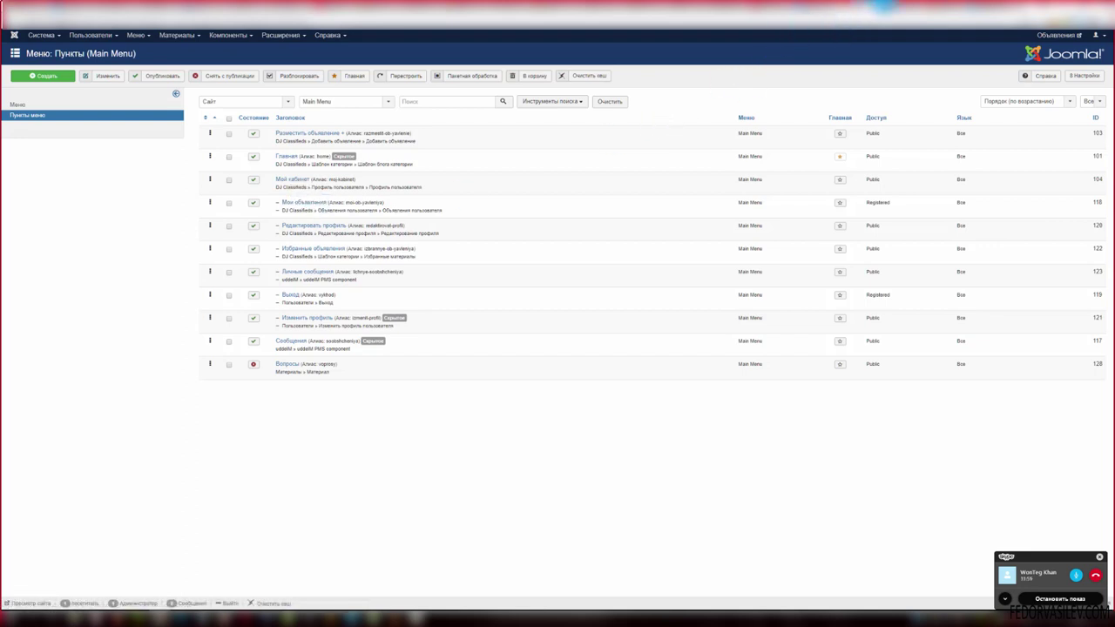
- Switch to the site, open the Канадский сфинкс ad from the home page, and view its owner contact form
{"action": "left_click", "coordinate": [888, 13]}
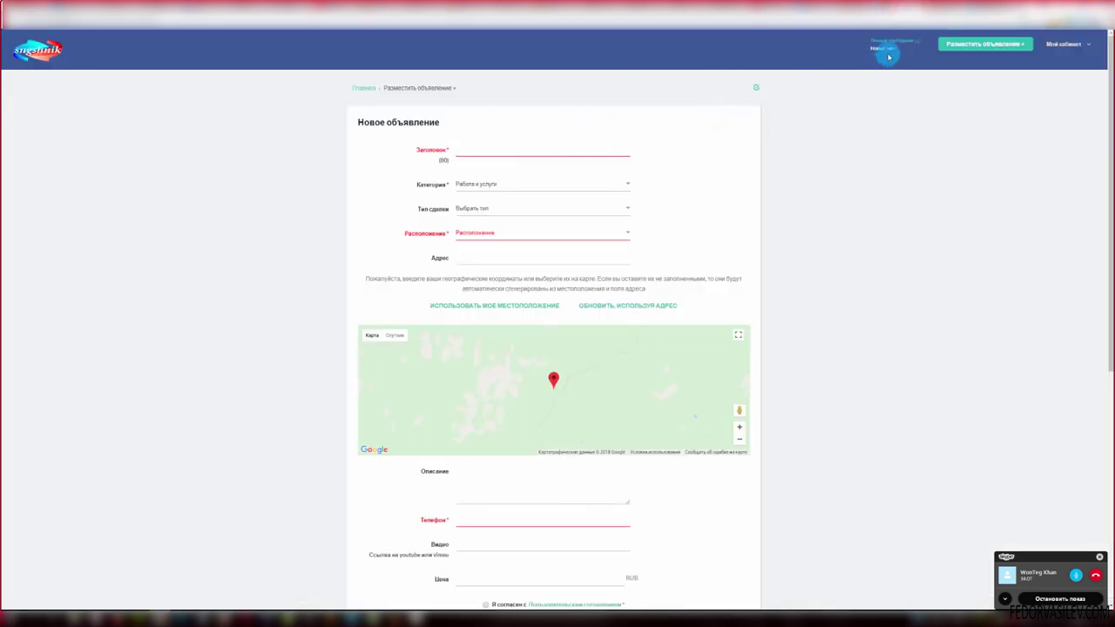
{"action": "left_click", "coordinate": [28, 73]}
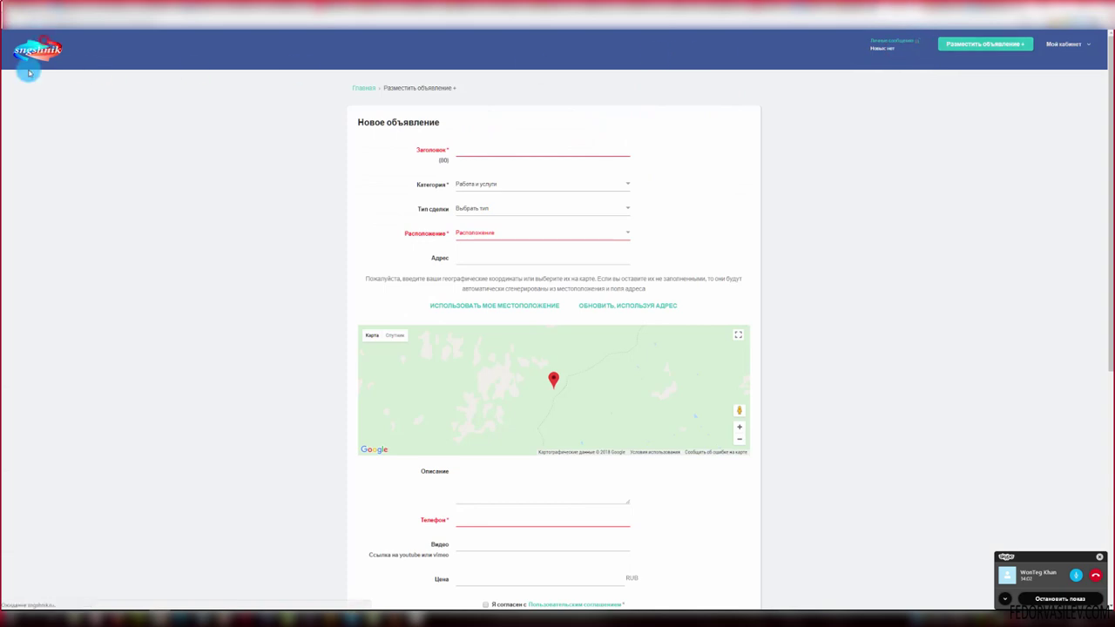
{"action": "left_click", "coordinate": [473, 208]}
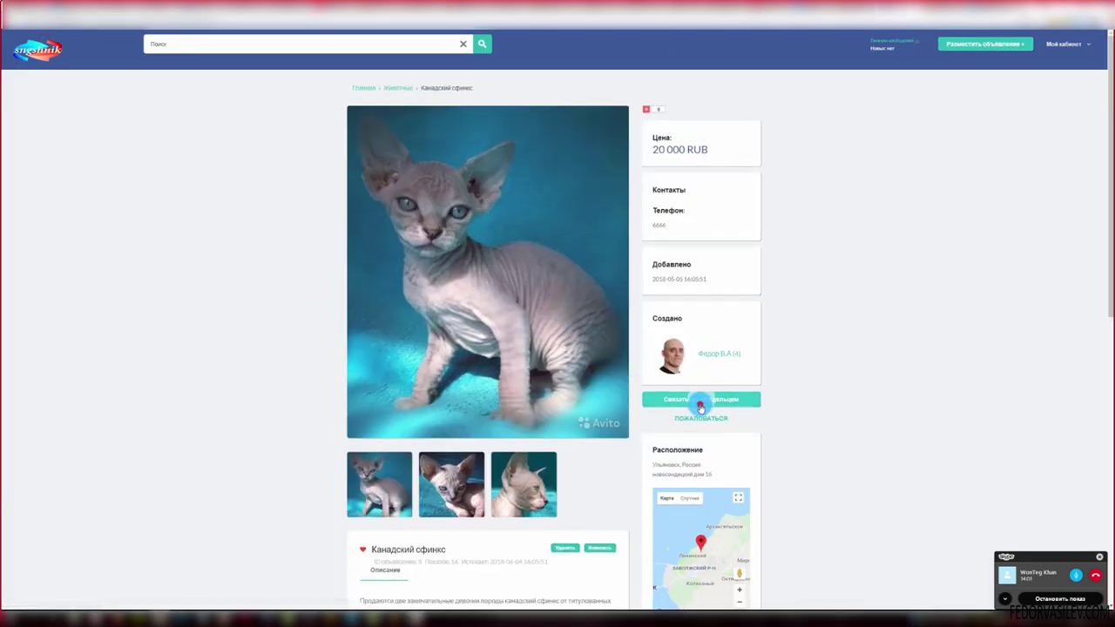
{"action": "left_click", "coordinate": [700, 405]}
{"action": "scroll", "coordinate": [826, 376], "scroll_direction": "down", "scroll_amount": 1}
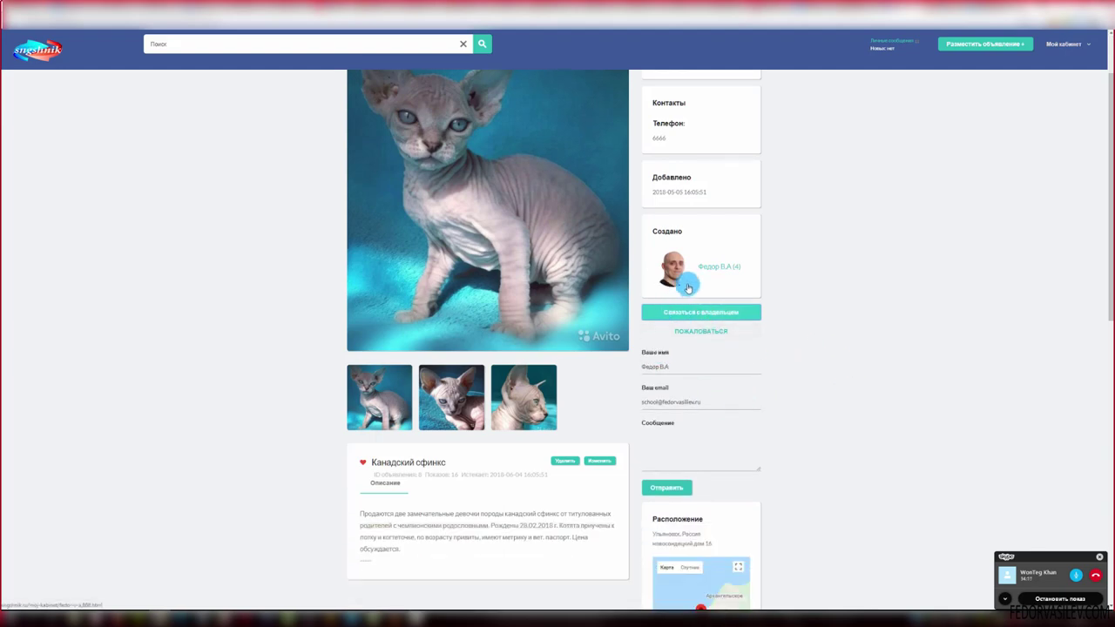
- View the Мой кабинет page with the account's own ads, and return to the administrator
{"action": "left_click", "coordinate": [867, 37]}
{"action": "left_click", "coordinate": [1040, 67]}
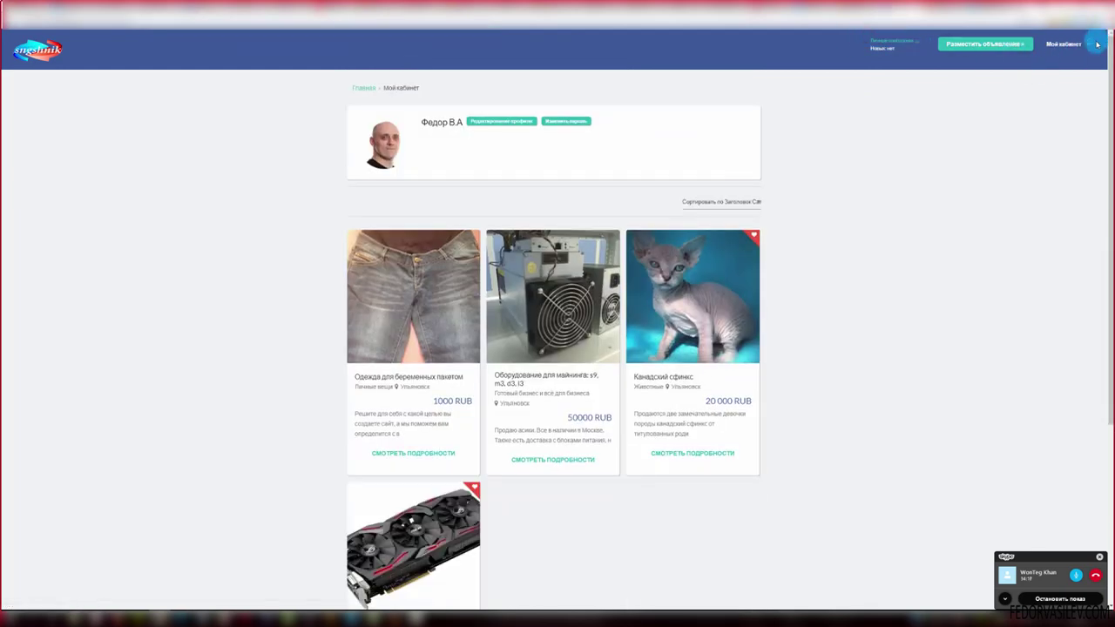
{"action": "mouse_move", "coordinate": [1059, 48]}
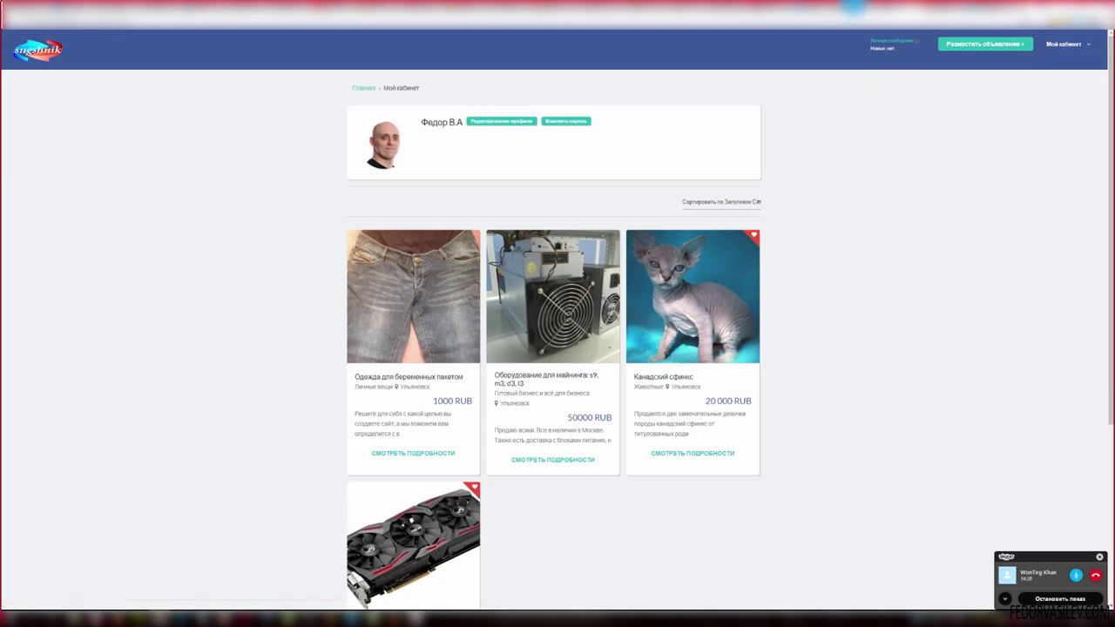
{"action": "left_click", "coordinate": [856, 9]}
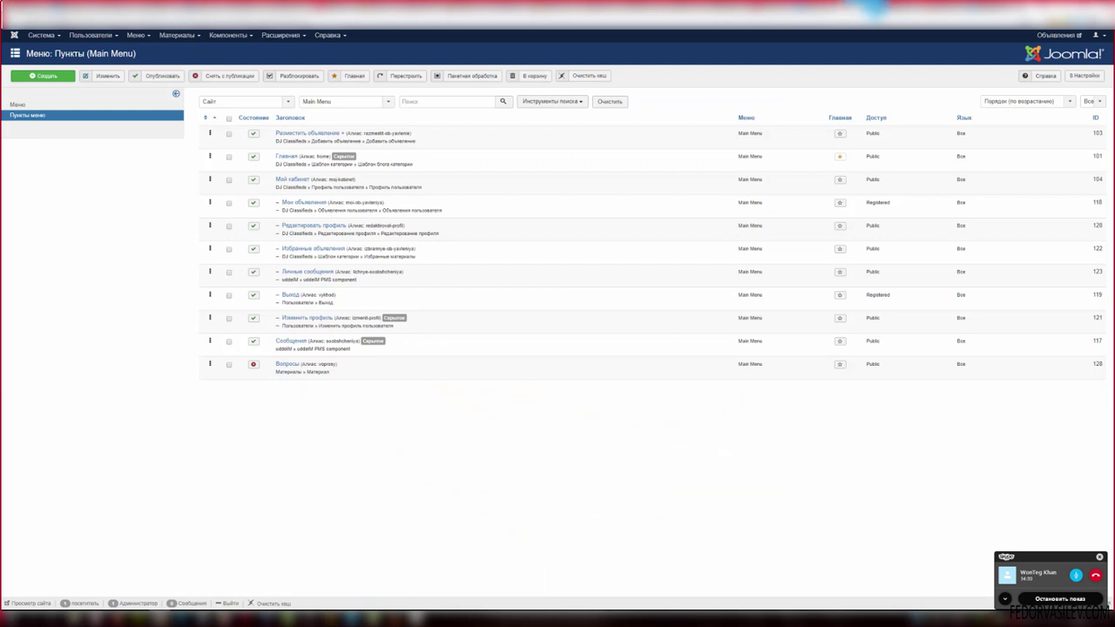
- Switch to the HostIQ client area, enter the site's cPanel, and open the form for adding an email account
{"action": "left_click", "coordinate": [980, 10]}
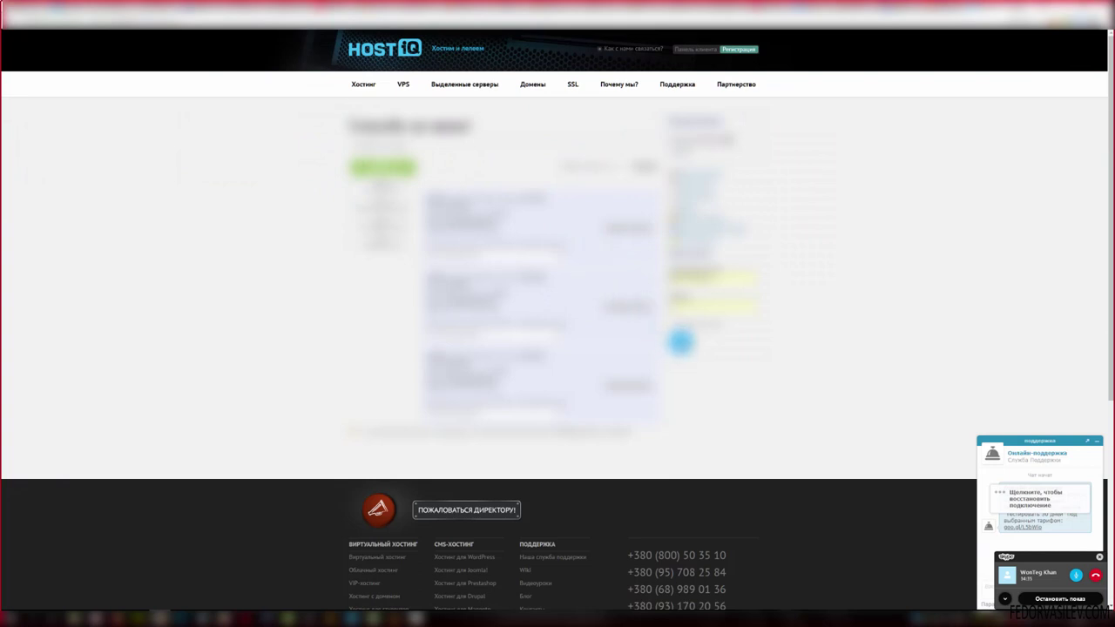
{"action": "left_click", "coordinate": [680, 341]}
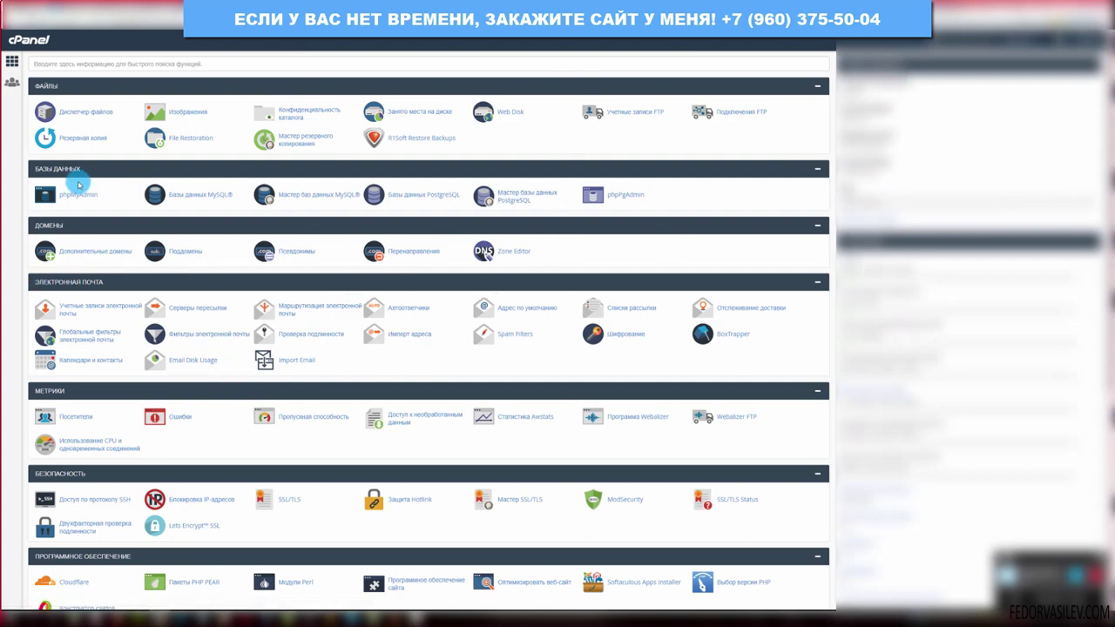
{"action": "left_click", "coordinate": [96, 282]}
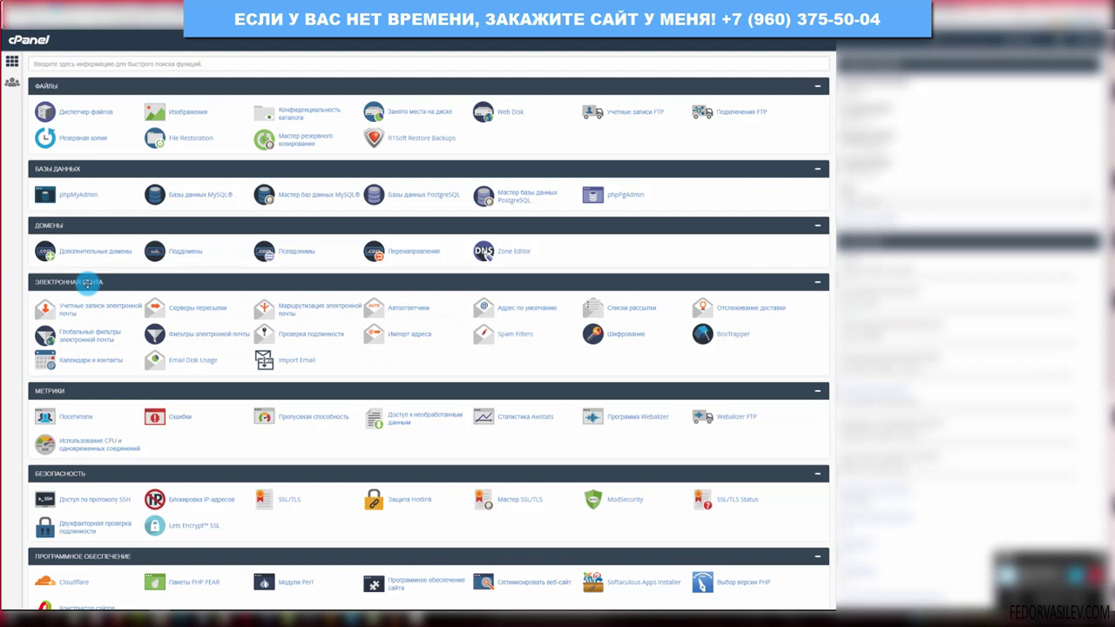
{"action": "left_click", "coordinate": [101, 305]}
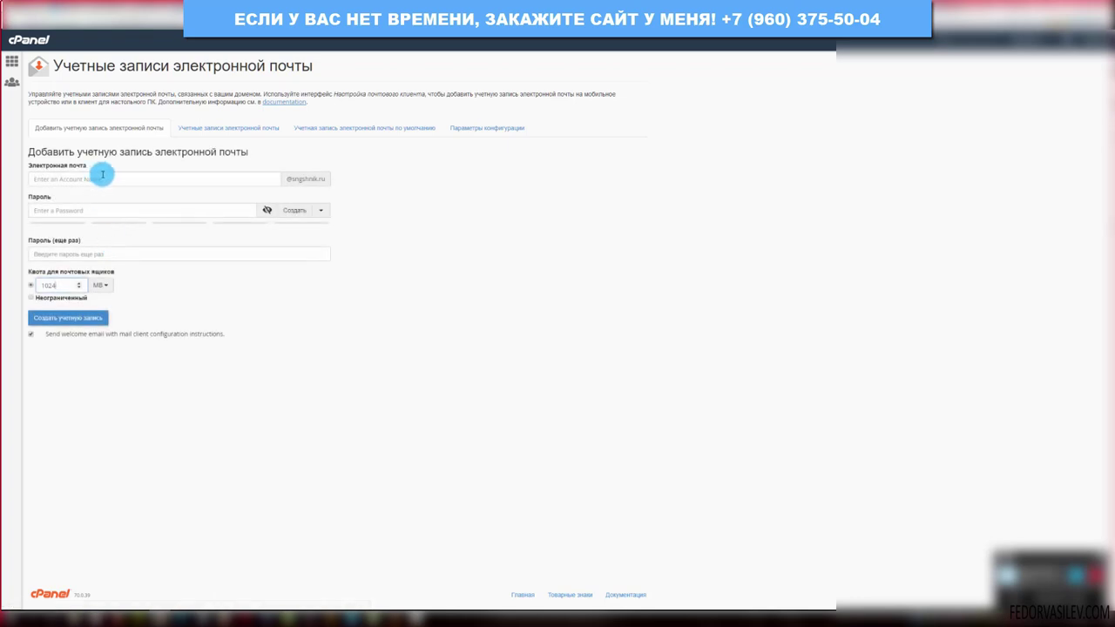
- Read through the introductory description on the Учетные записи электронной почты page
{"action": "left_click", "coordinate": [31, 91]}
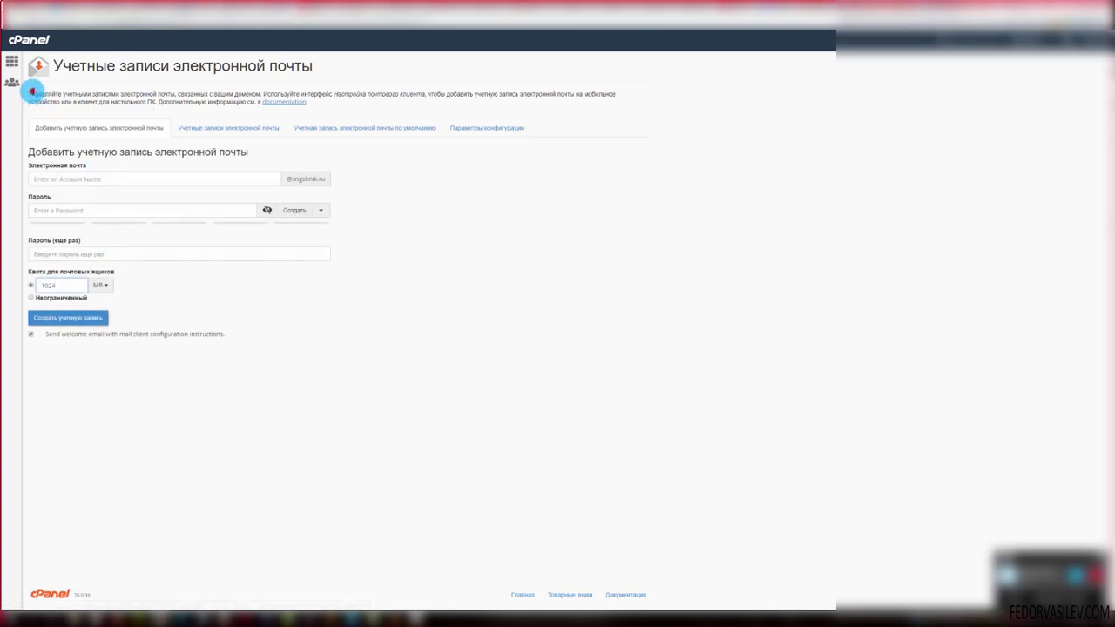
{"action": "left_click_drag", "start_coordinate": [32, 90], "coordinate": [167, 92]}
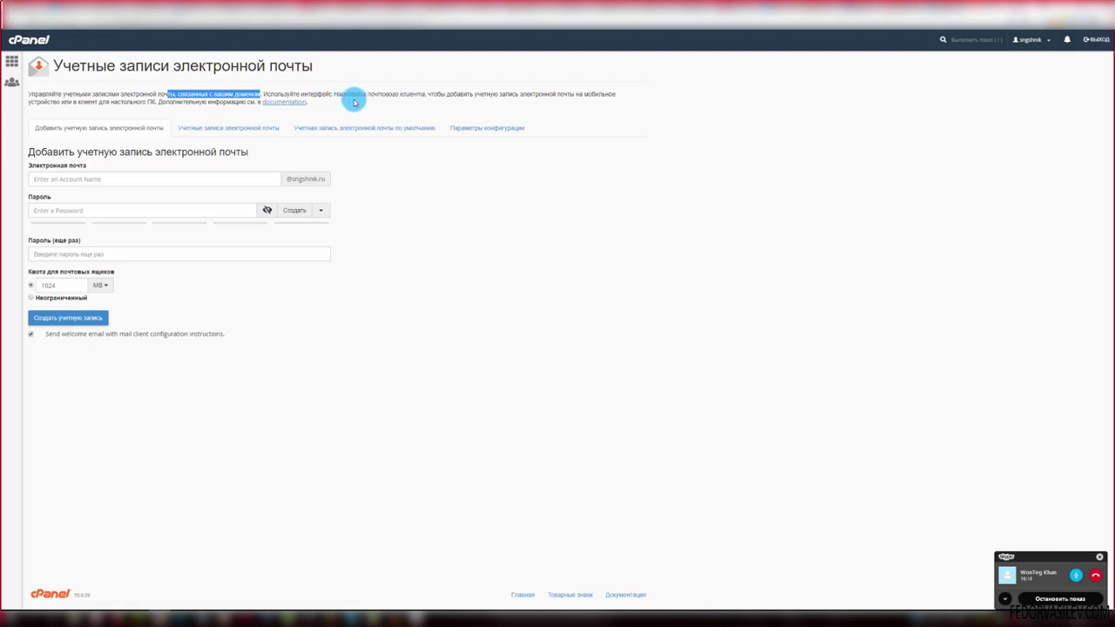
{"action": "left_click", "coordinate": [324, 102]}
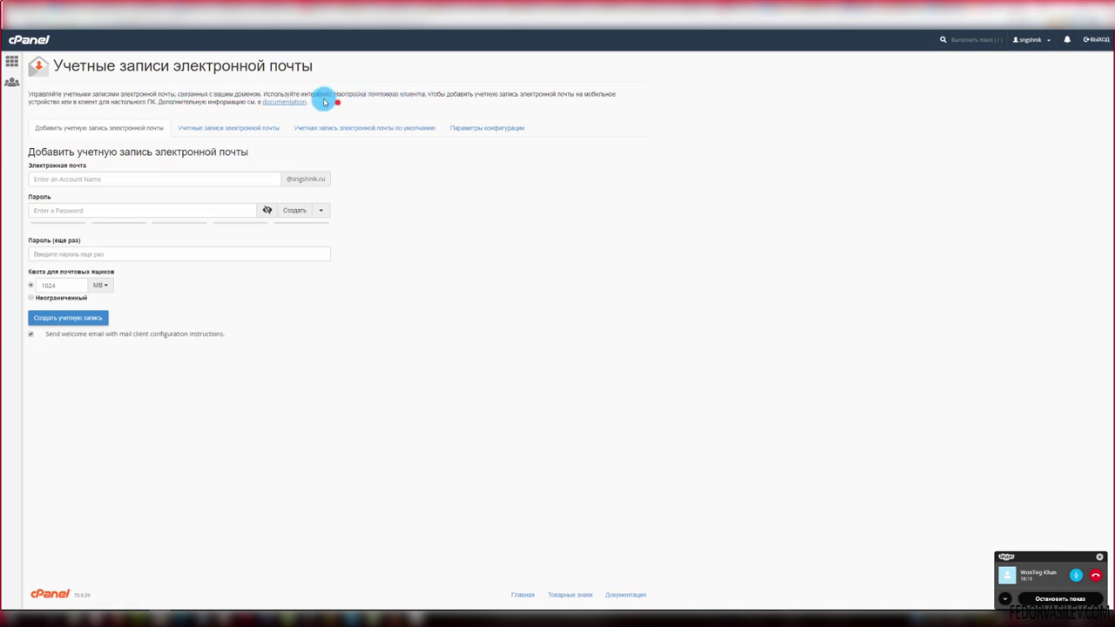
{"action": "left_click_drag", "start_coordinate": [324, 102], "coordinate": [35, 94]}
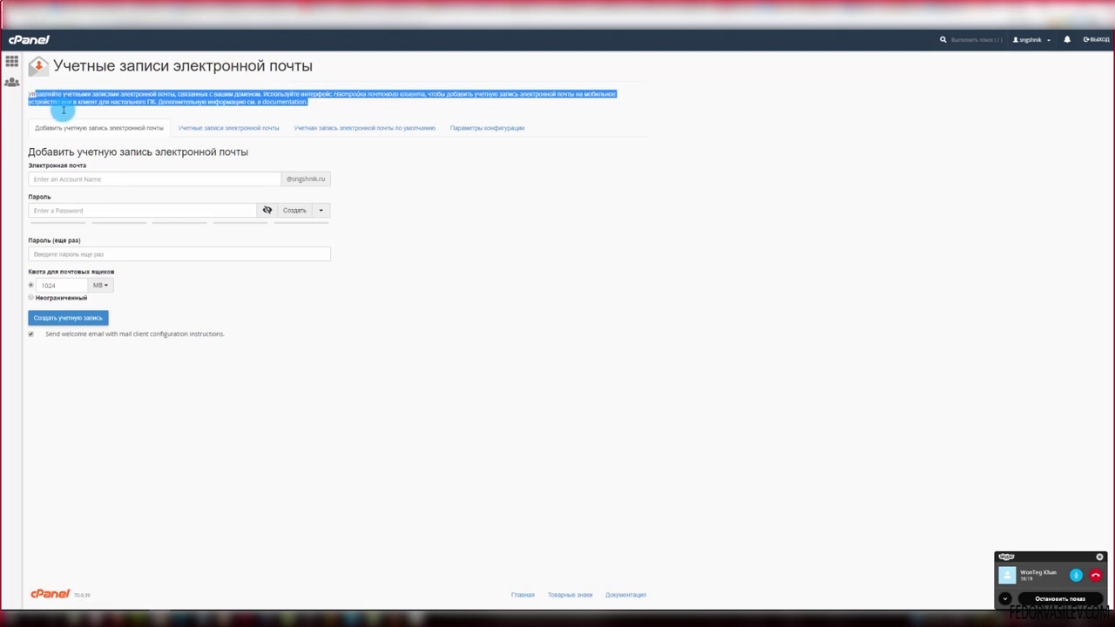
{"action": "left_click", "coordinate": [44, 173]}
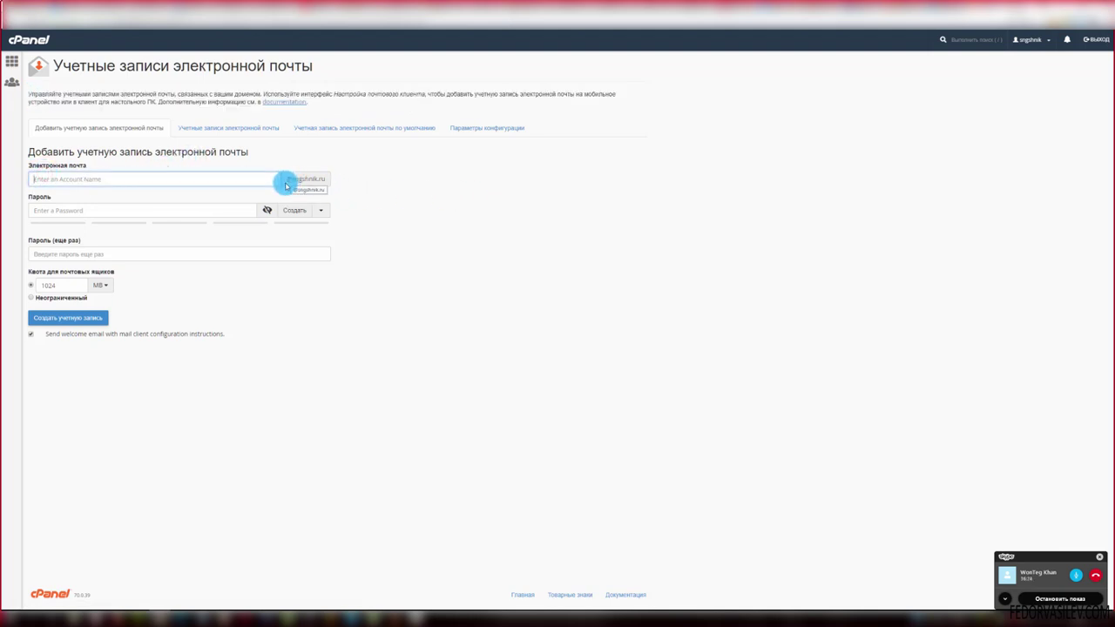
{"action": "left_click_drag", "start_coordinate": [285, 178], "coordinate": [331, 179]}
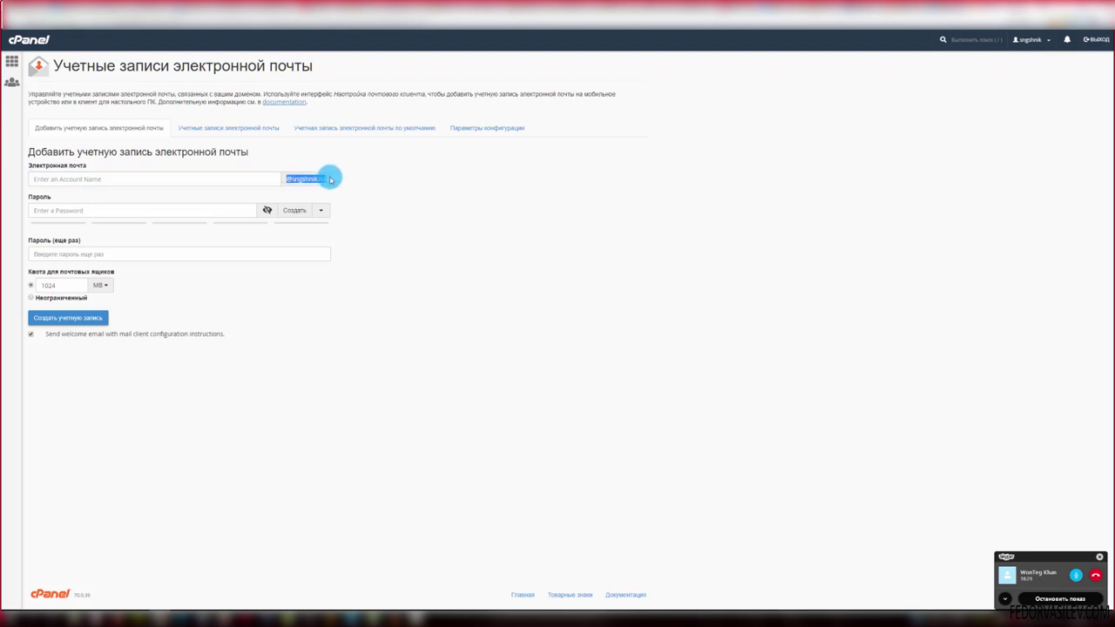
{"action": "left_click", "coordinate": [376, 177]}
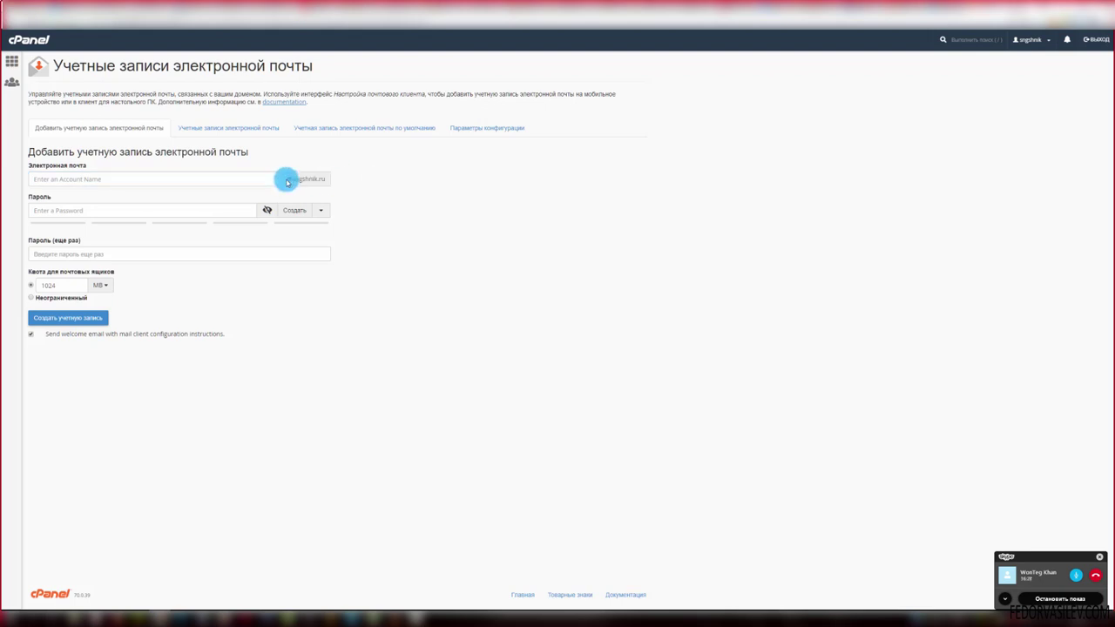
{"action": "left_click_drag", "start_coordinate": [288, 179], "coordinate": [328, 180]}
{"action": "left_click", "coordinate": [371, 178]}
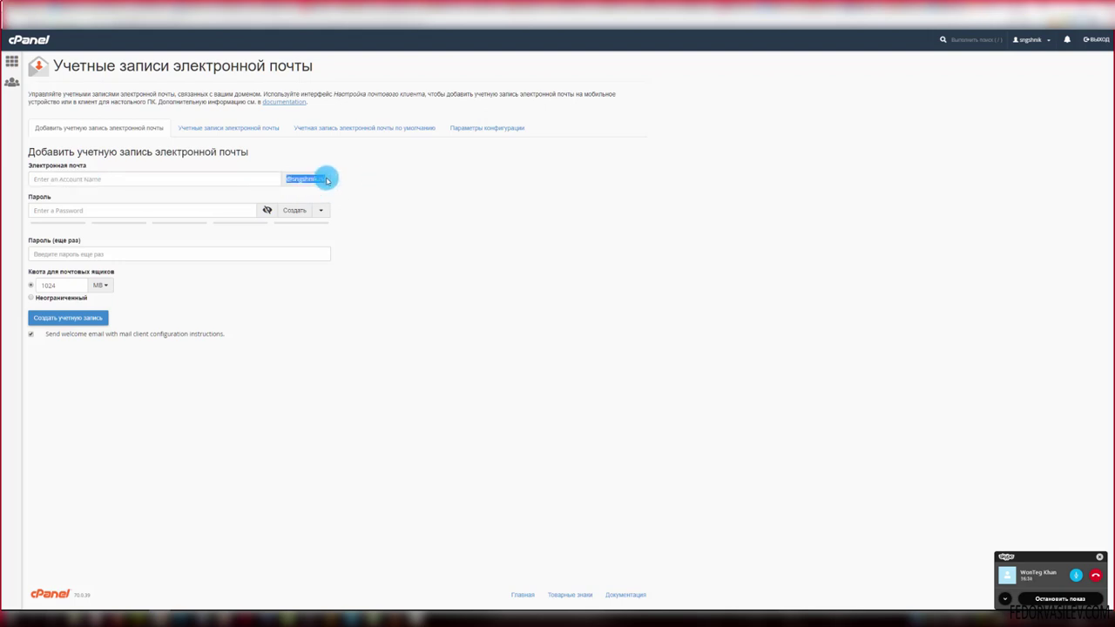
{"action": "left_click", "coordinate": [69, 180]}
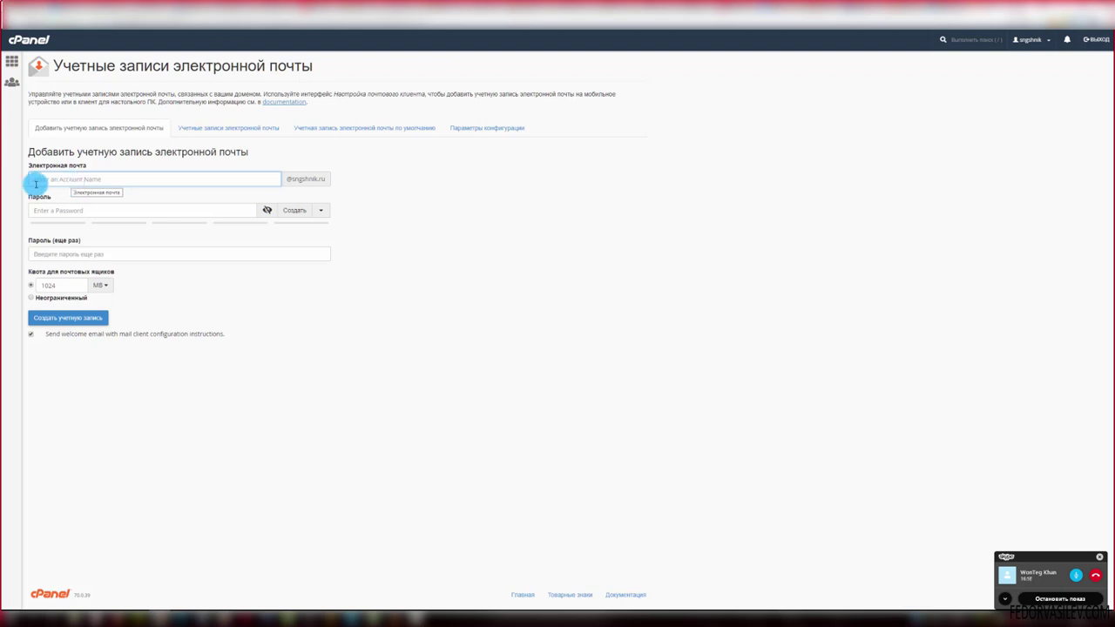
- Review the form's password and repeat password fields and the available mailbox quota units
{"action": "left_click", "coordinate": [53, 210]}
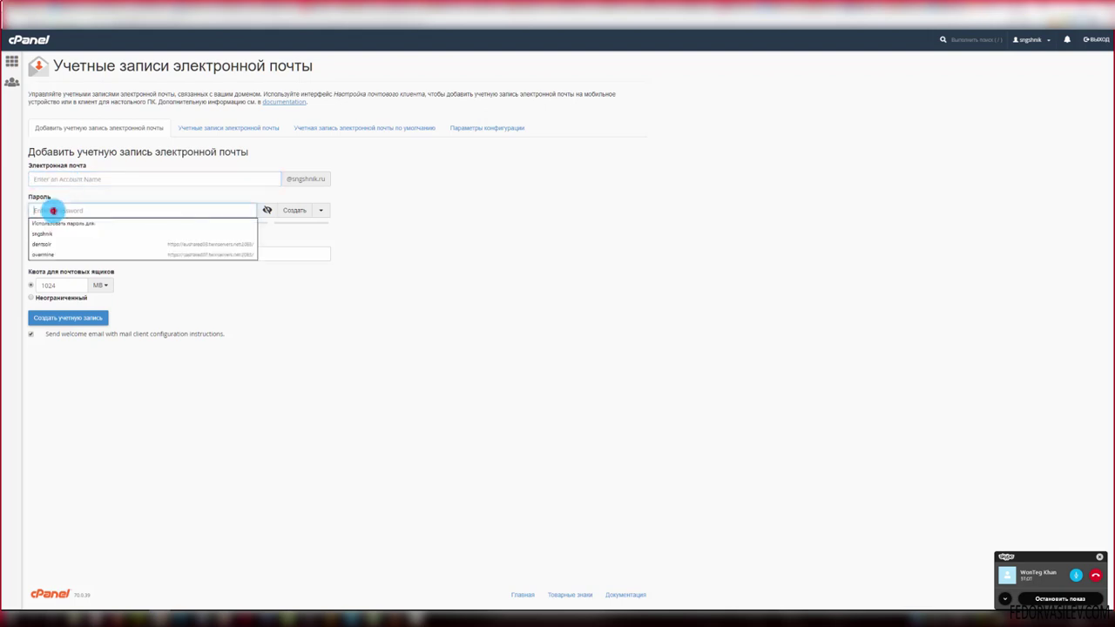
{"action": "left_click", "coordinate": [590, 239]}
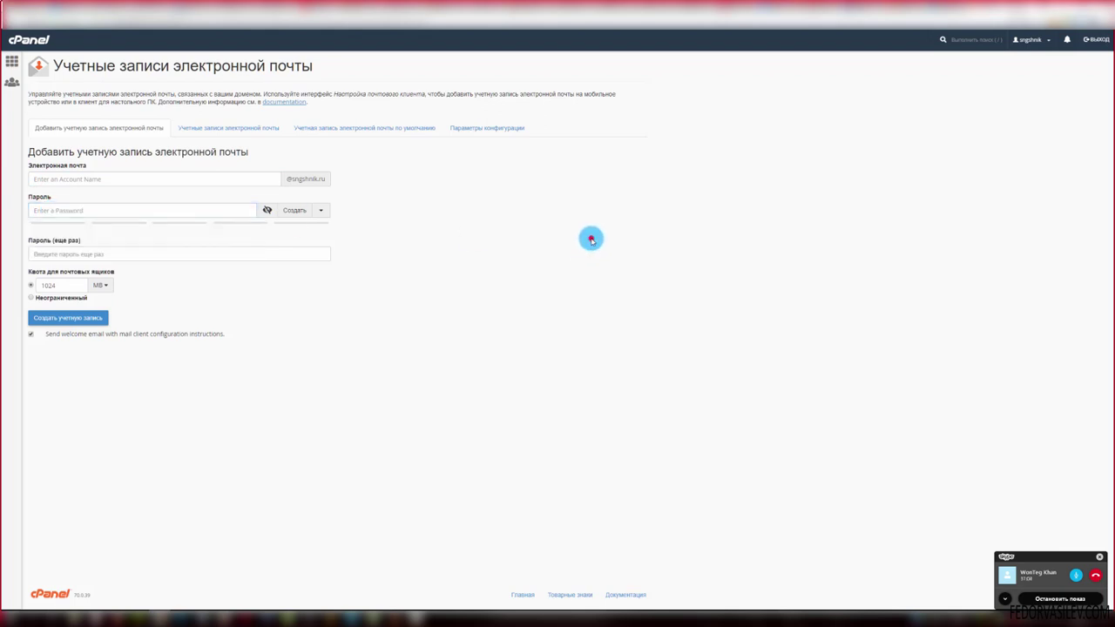
{"action": "left_click", "coordinate": [109, 252]}
{"action": "left_click", "coordinate": [541, 265]}
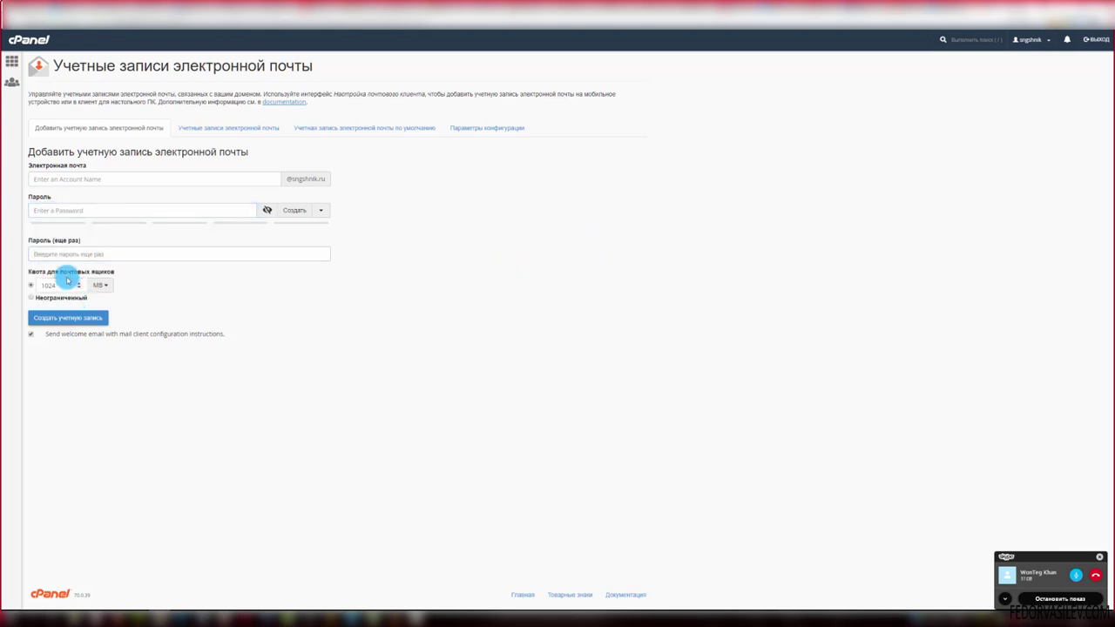
{"action": "left_click", "coordinate": [108, 287]}
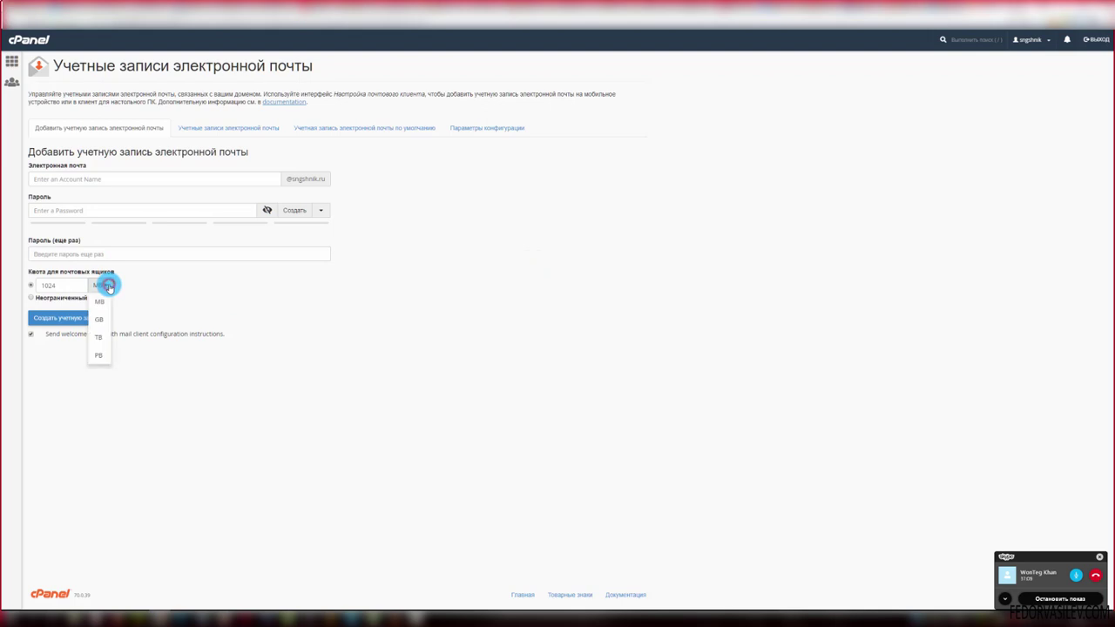
{"action": "left_click", "coordinate": [212, 290]}
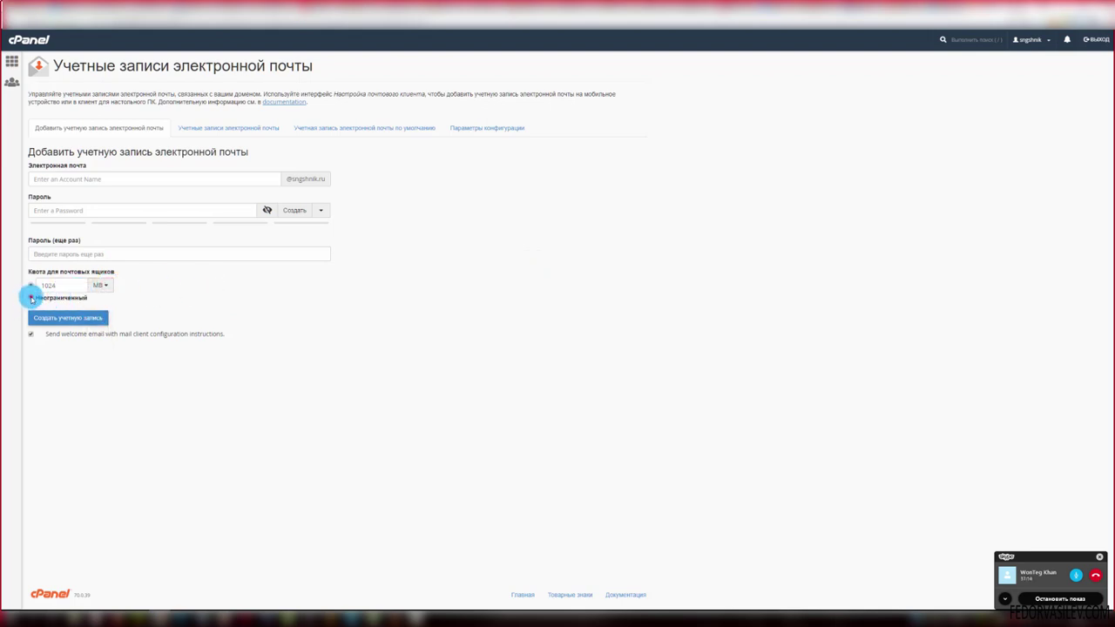
- Set the new account's mailbox quota to Неограниченный and go to the list of existing email accounts
{"action": "left_click", "coordinate": [30, 284]}
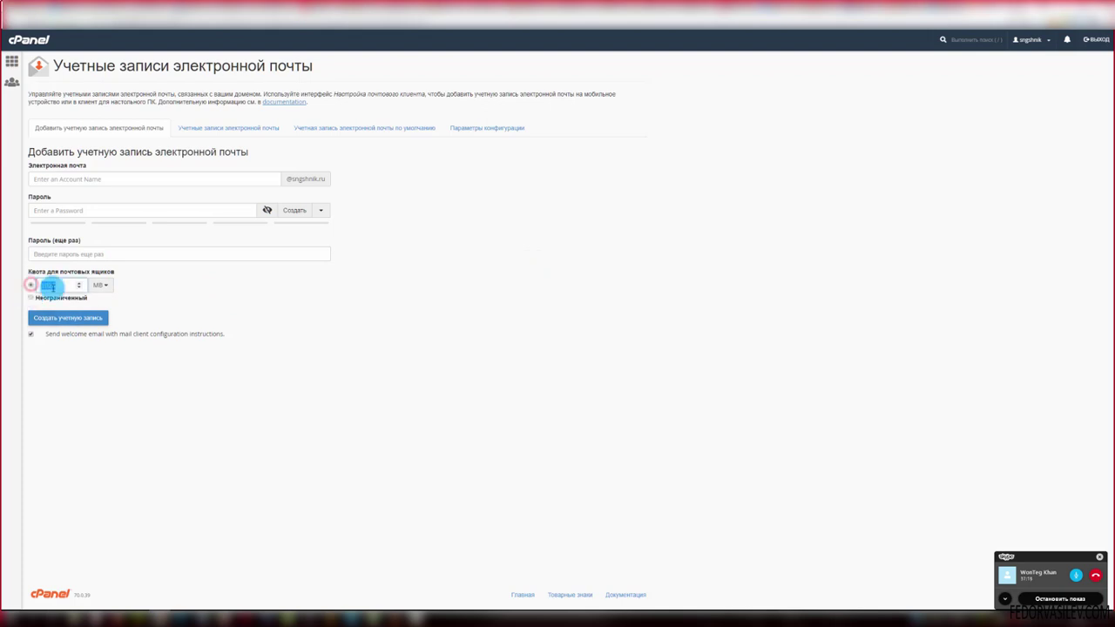
{"action": "left_click", "coordinate": [32, 298]}
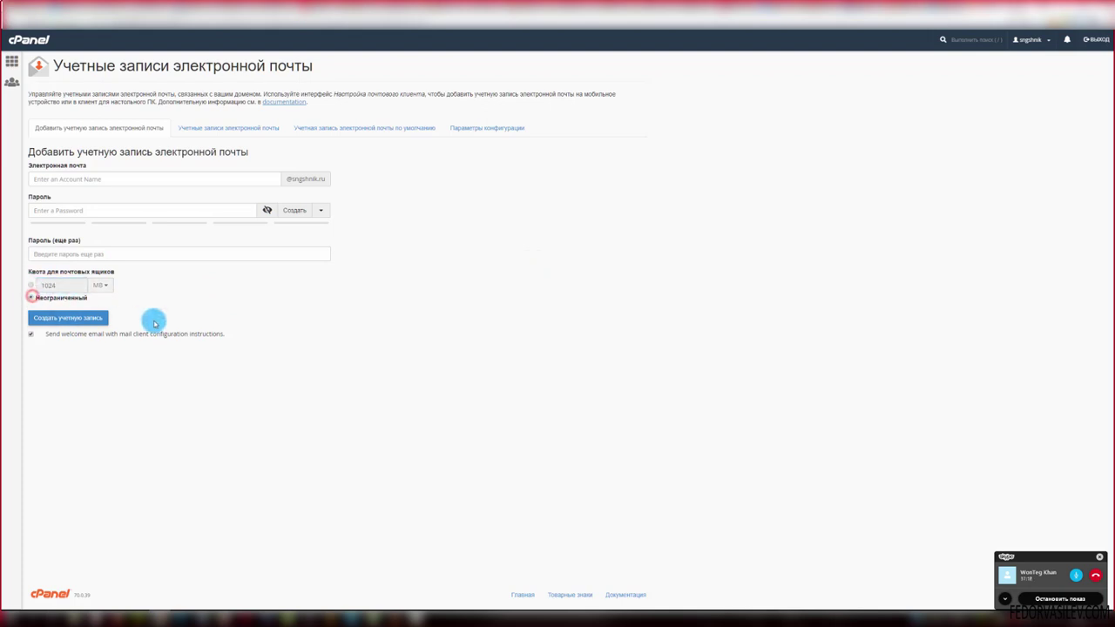
{"action": "left_click", "coordinate": [75, 320]}
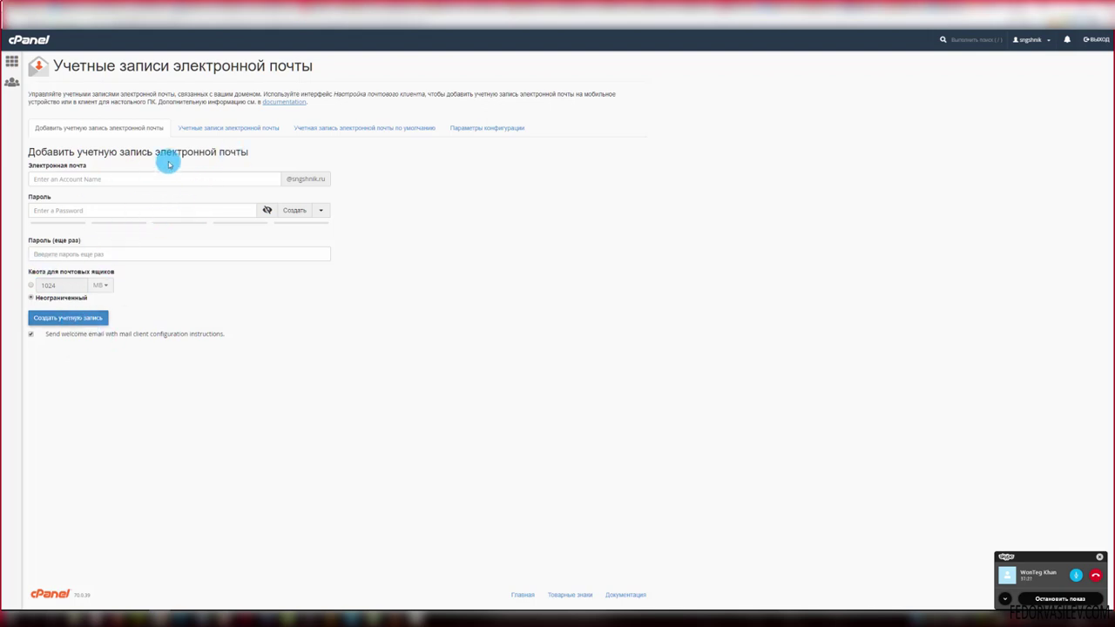
{"action": "left_click", "coordinate": [193, 128]}
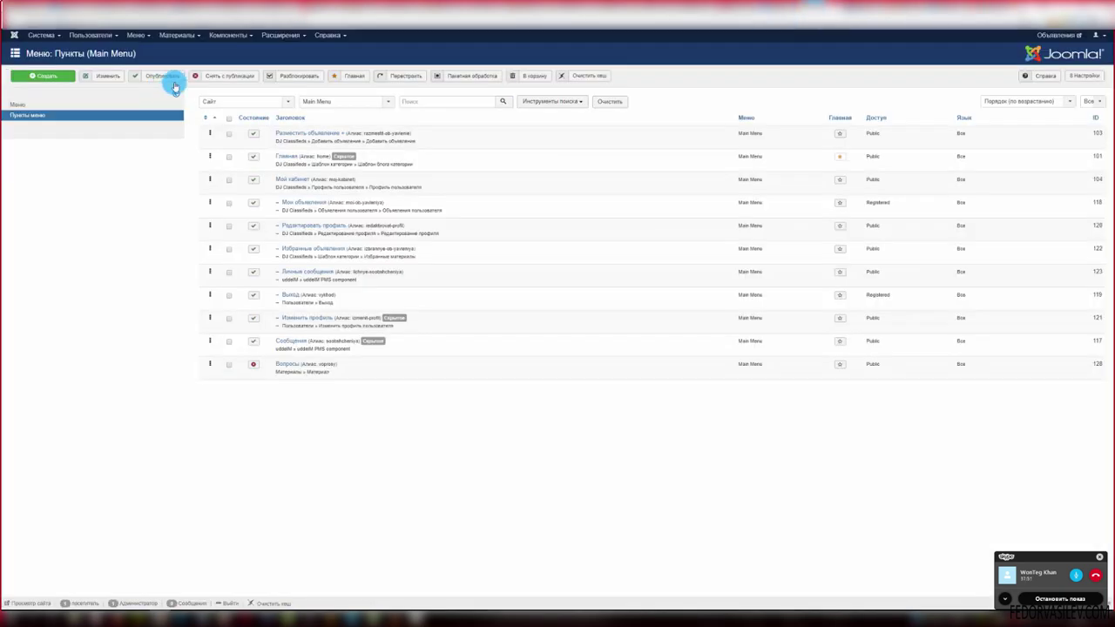
- Open Общие настройки in the Joomla administrator, glance at the Сайт settings, and show the Сервер settings
{"action": "left_click", "coordinate": [42, 35]}
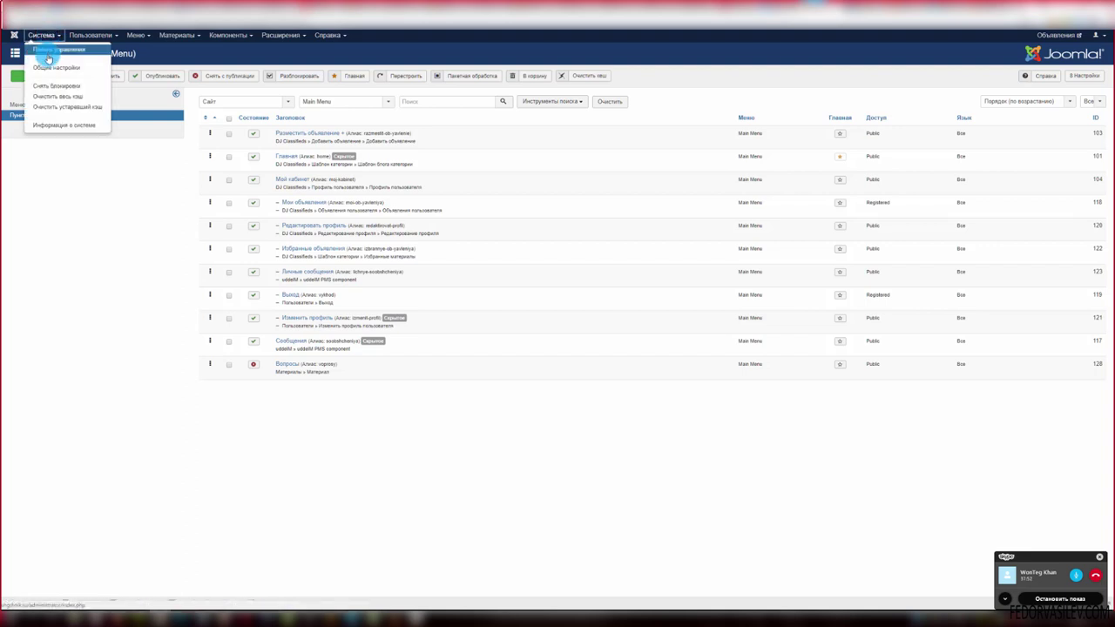
{"action": "left_click", "coordinate": [64, 71]}
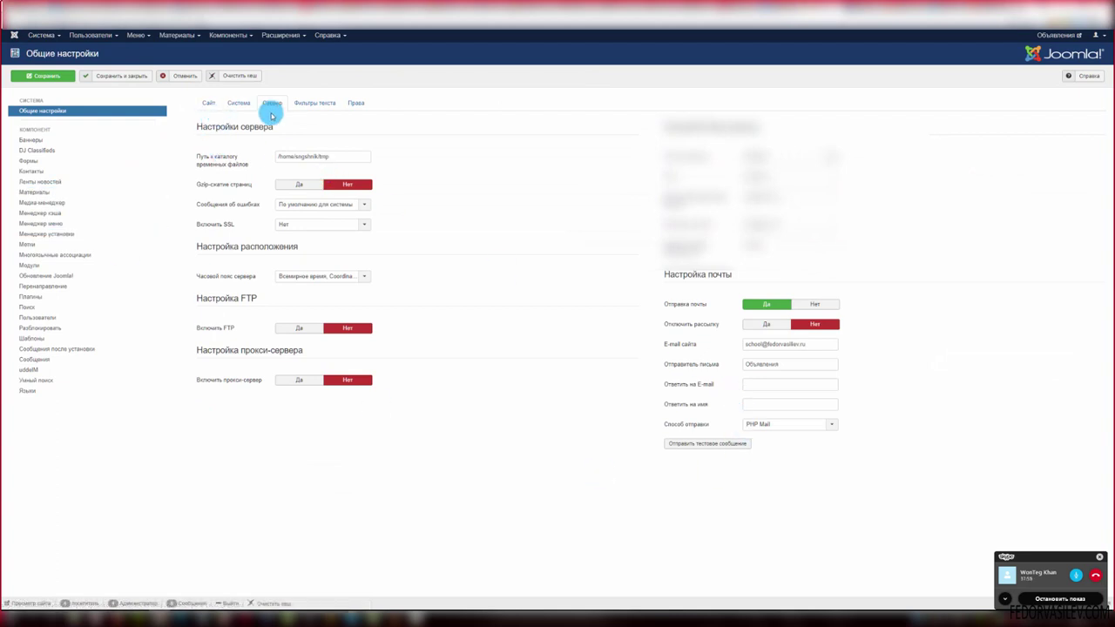
{"action": "left_click", "coordinate": [209, 104]}
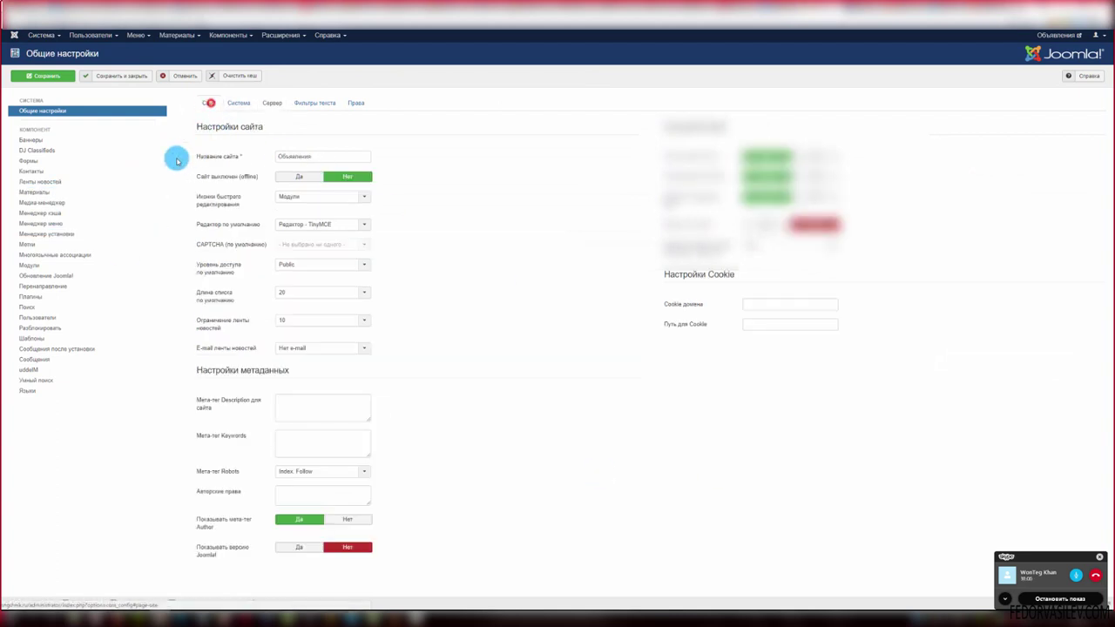
{"action": "left_click", "coordinate": [273, 106]}
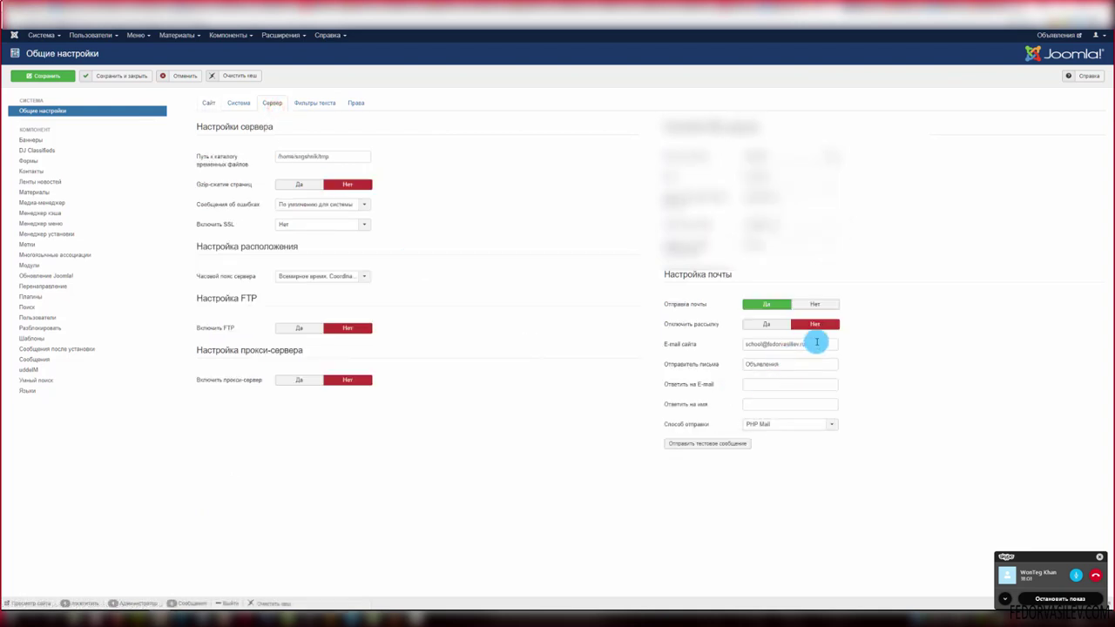
- Clear the E-mail сайта address in the Настройка почты section
{"action": "left_click_drag", "start_coordinate": [815, 342], "coordinate": [696, 345]}
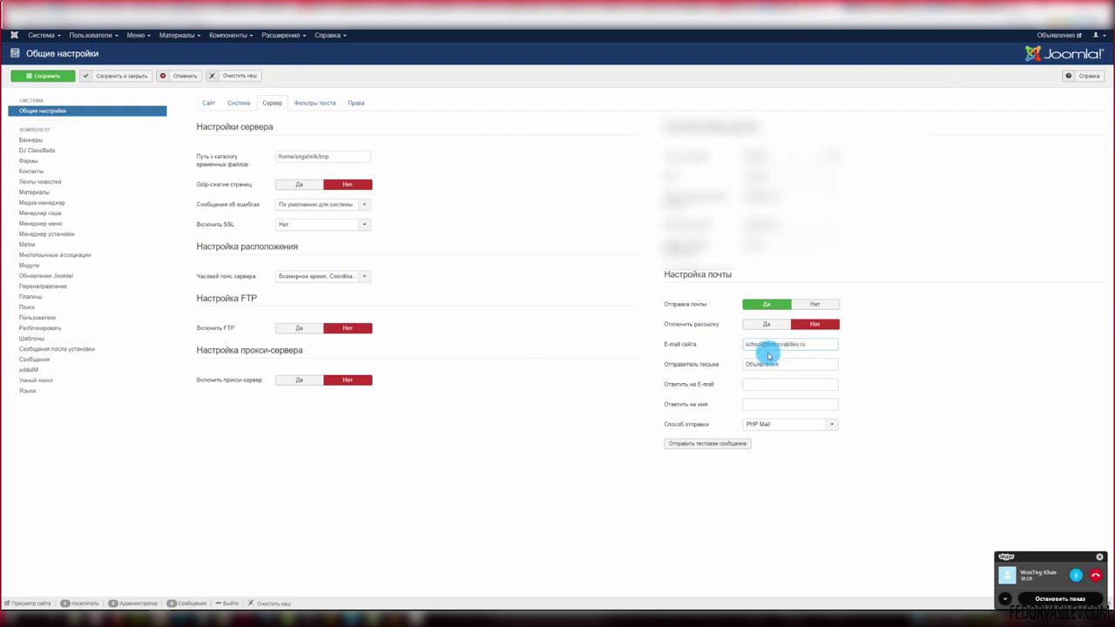
{"action": "left_click_drag", "start_coordinate": [811, 344], "coordinate": [692, 344]}
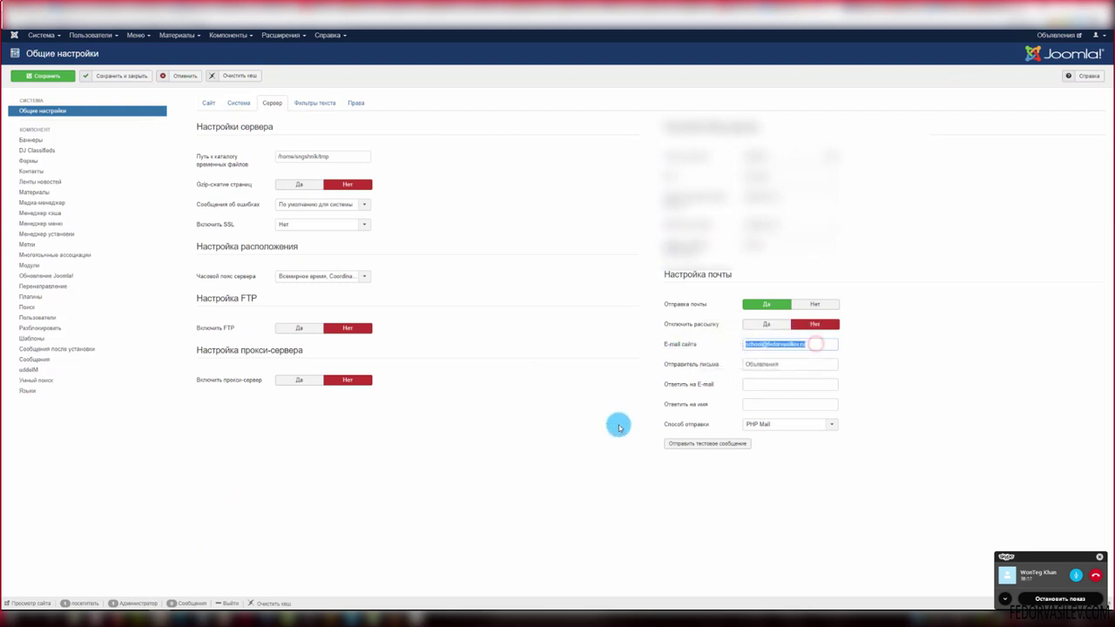
{"action": "key", "text": "BackSpace"}
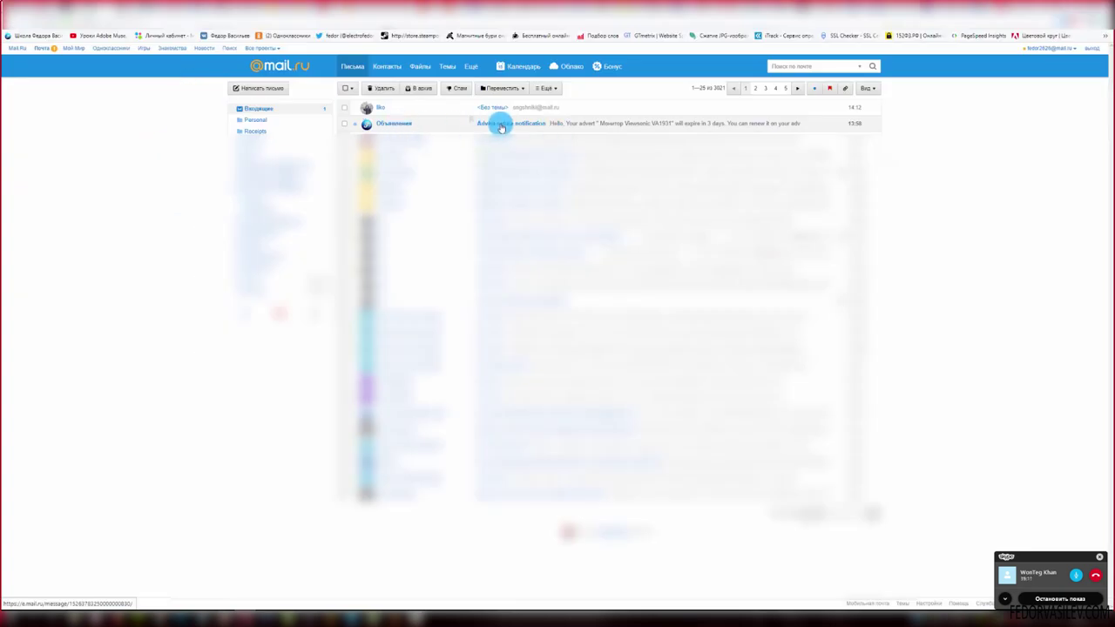
- Switch to the Mail.ru inbox, open the Advert expire notification message, and read its expiry and renewal text
{"action": "left_click_drag", "start_coordinate": [470, 125], "coordinate": [512, 127]}
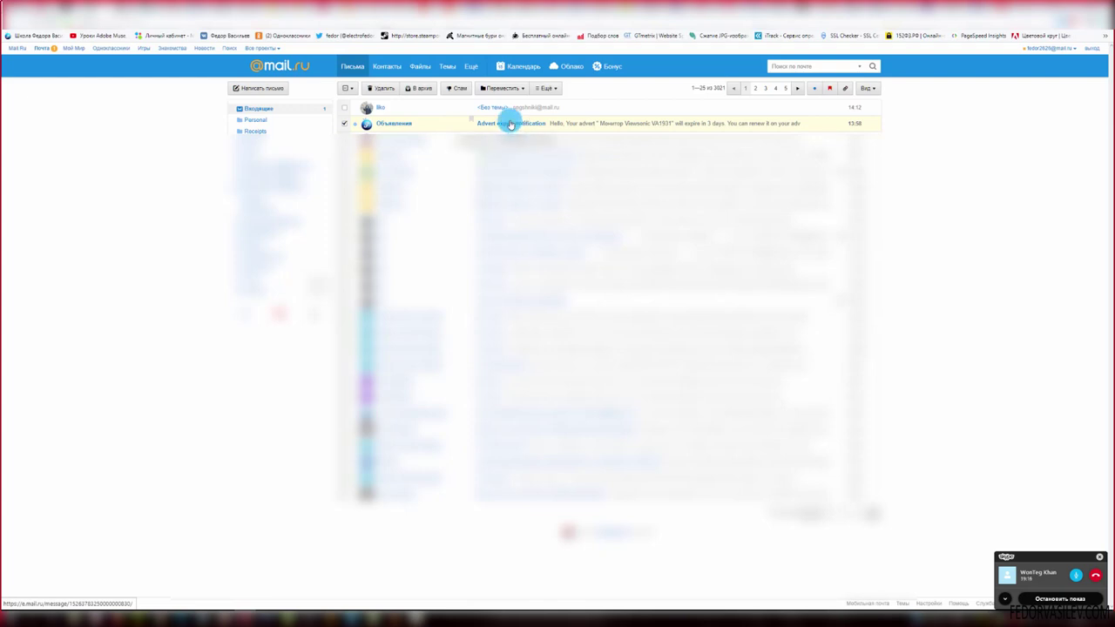
{"action": "left_click", "coordinate": [498, 124]}
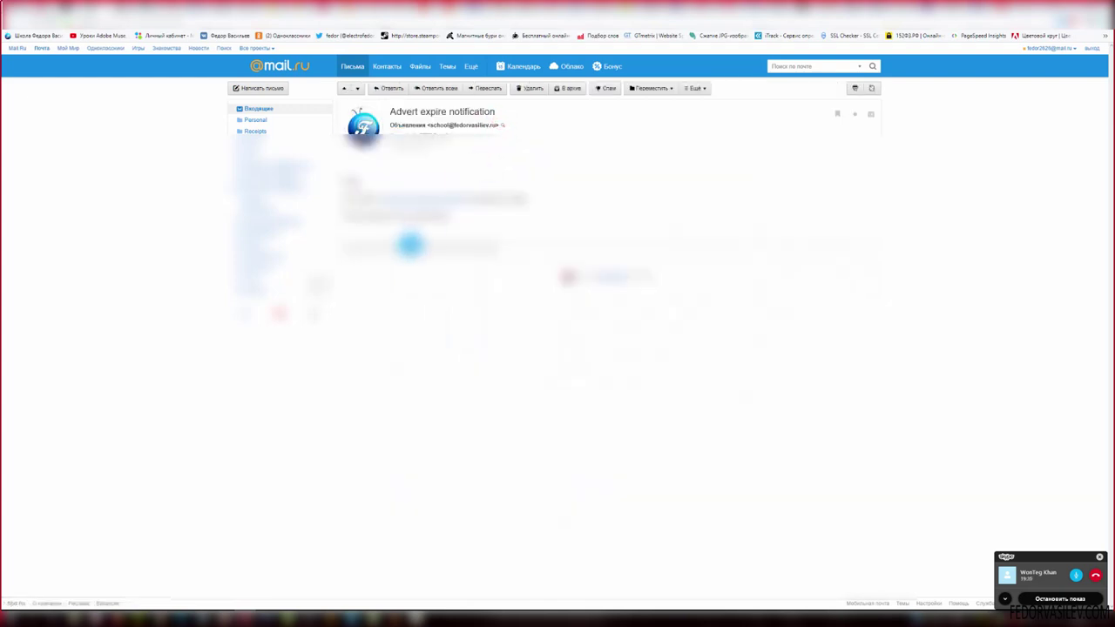
{"action": "left_click_drag", "start_coordinate": [462, 221], "coordinate": [418, 217]}
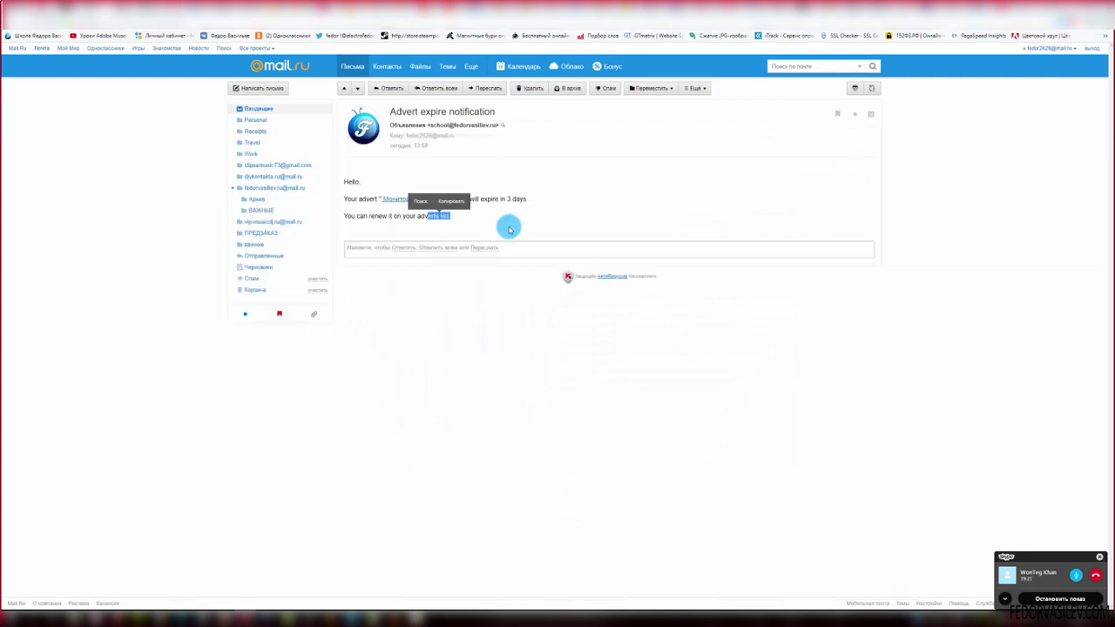
{"action": "left_click", "coordinate": [522, 217]}
{"action": "left_click_drag", "start_coordinate": [536, 203], "coordinate": [468, 198]}
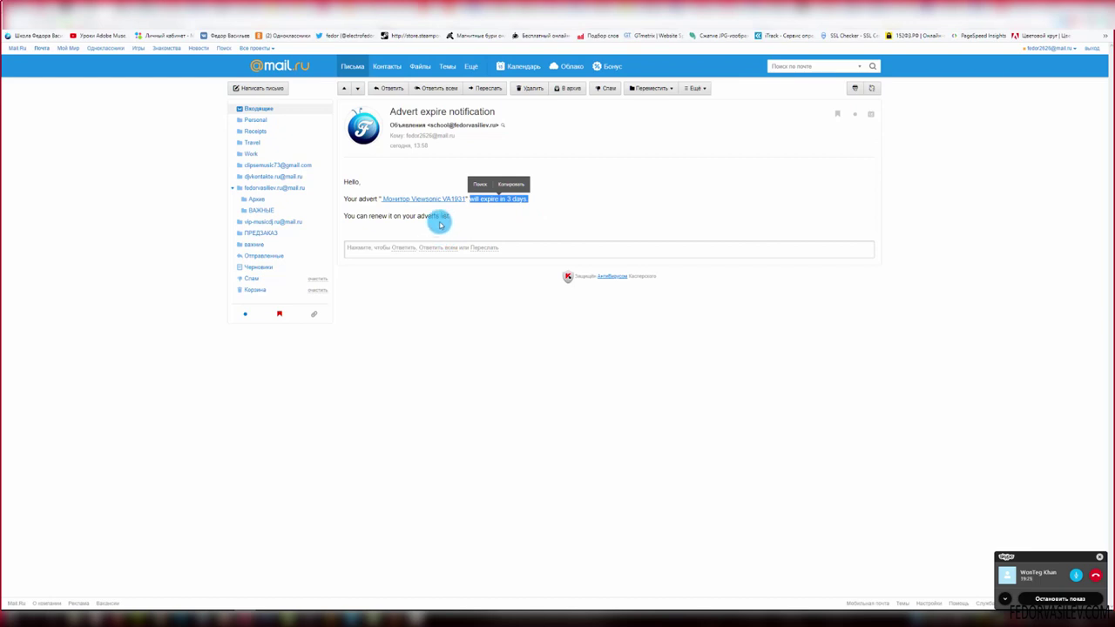
{"action": "left_click", "coordinate": [439, 217]}
{"action": "double_click", "coordinate": [360, 181]}
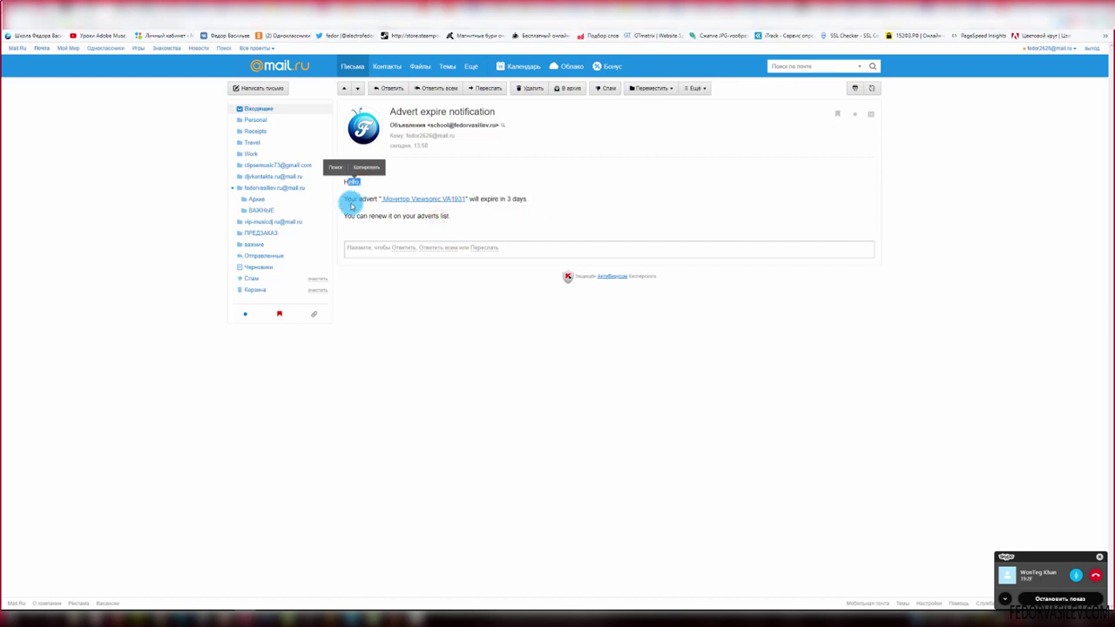
- Reread the advert expiry notification and follow its link to the Монитор Viewsonic VA1931 advert on the site
{"action": "left_click_drag", "start_coordinate": [346, 199], "coordinate": [502, 197]}
{"action": "left_click", "coordinate": [503, 198]}
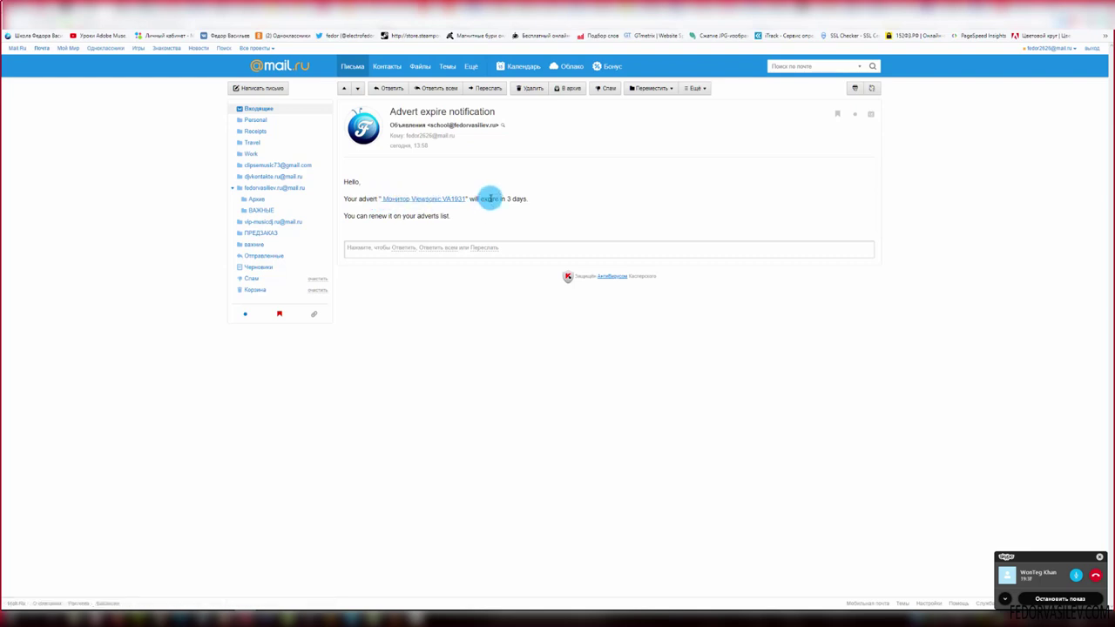
{"action": "left_click_drag", "start_coordinate": [488, 199], "coordinate": [552, 198]}
{"action": "left_click", "coordinate": [478, 218]}
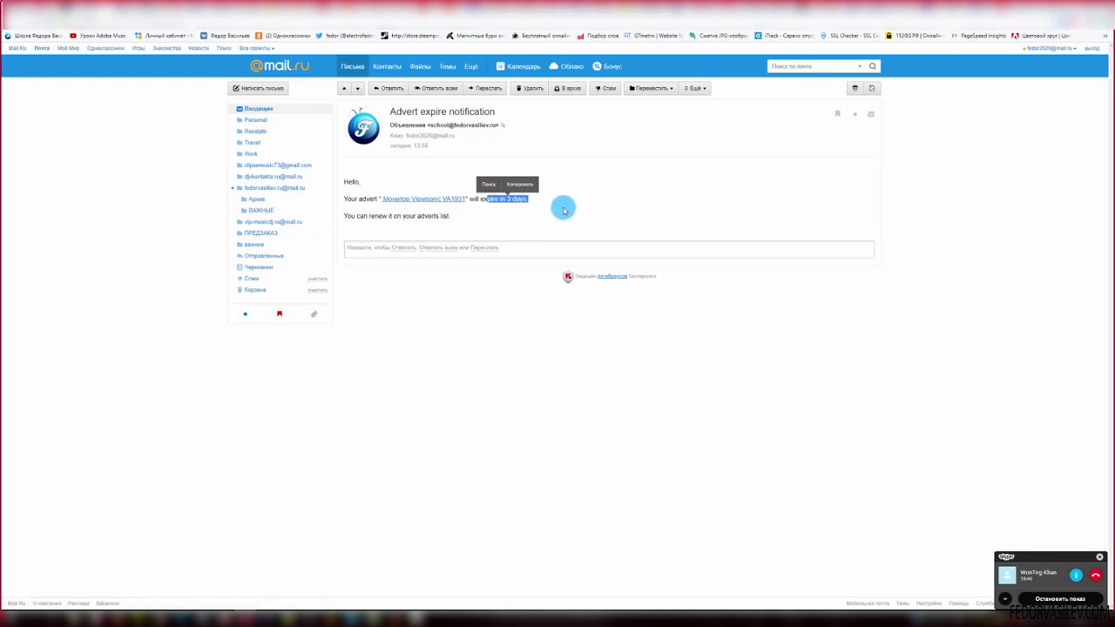
{"action": "left_click", "coordinate": [513, 214]}
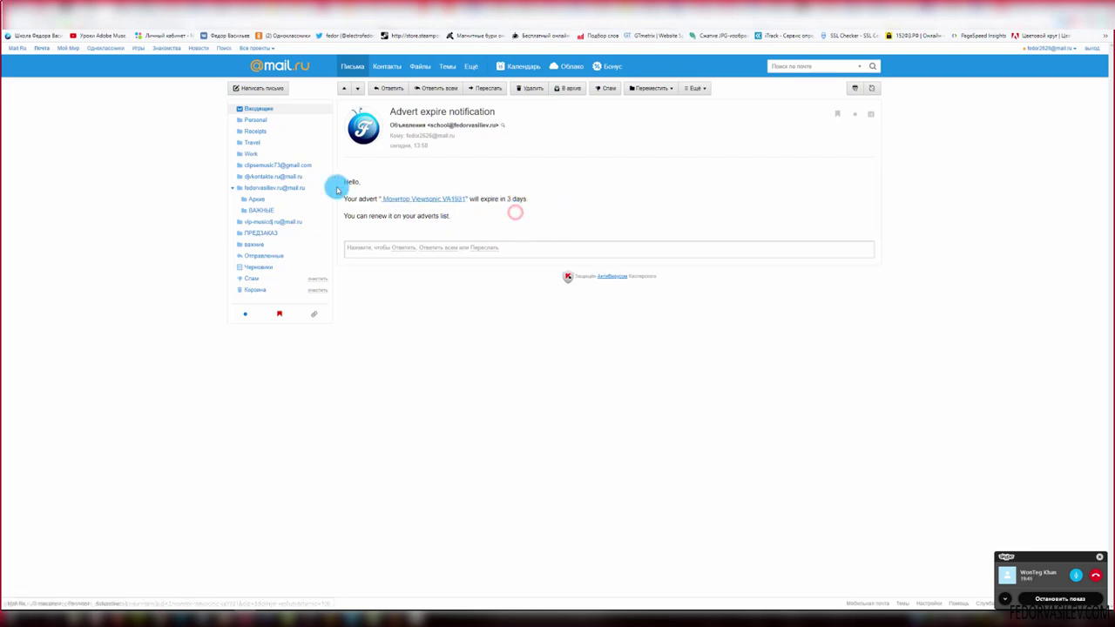
{"action": "left_click_drag", "start_coordinate": [353, 188], "coordinate": [472, 225]}
{"action": "left_click", "coordinate": [472, 224]}
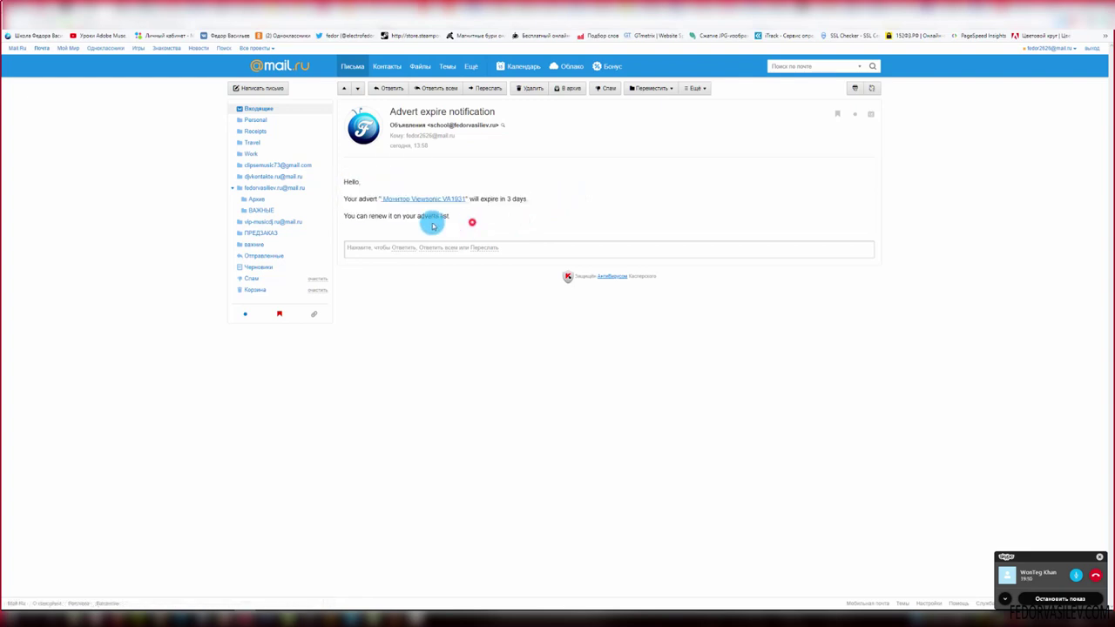
{"action": "left_click", "coordinate": [415, 200]}
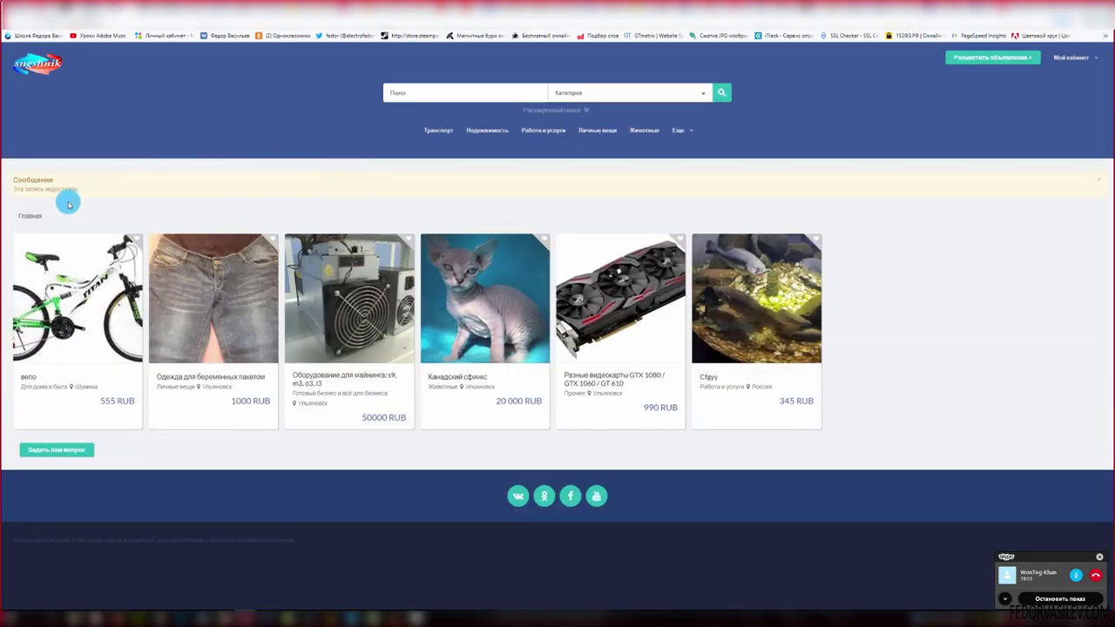
- Open the profile editing page from Мой кабинет on the classifieds site, and return to the Mail.ru inbox
{"action": "left_click", "coordinate": [1076, 57]}
{"action": "left_click", "coordinate": [1030, 58]}
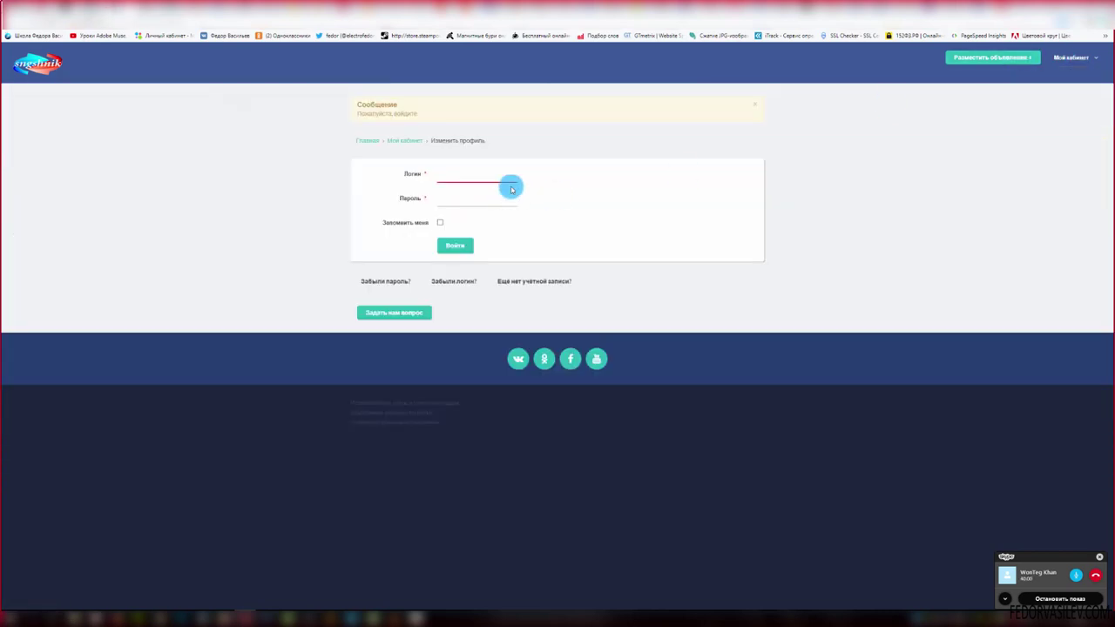
{"action": "left_click", "coordinate": [96, 10]}
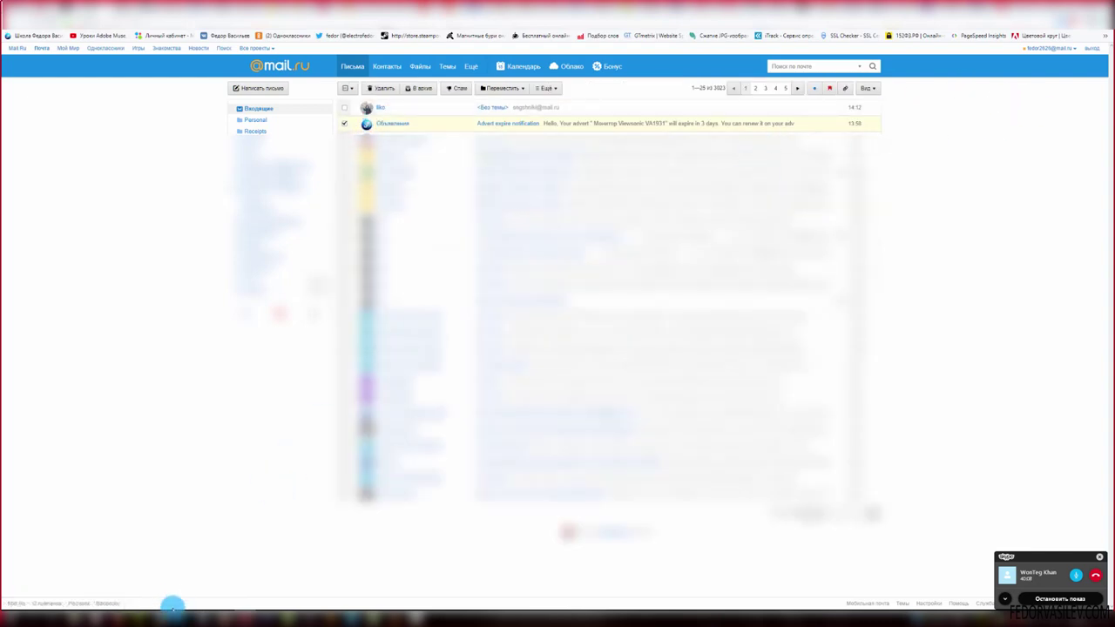
{"action": "mouse_move", "coordinate": [162, 609]}
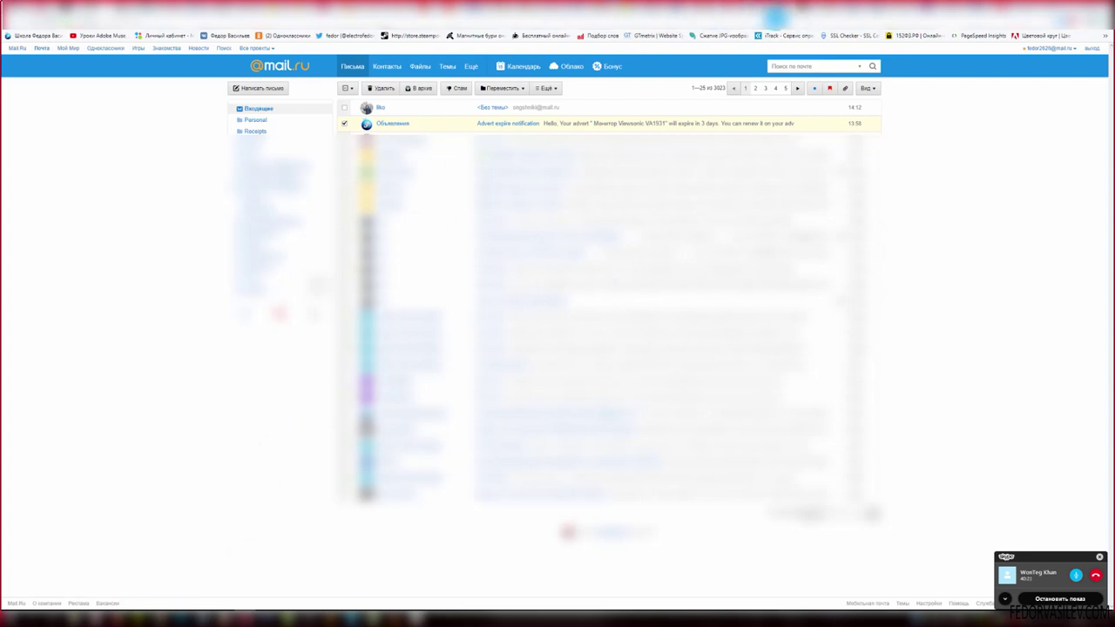
- Switch to the Joomla administrator and open Шаблоны писем in the DJ-Classifieds component
{"action": "left_click", "coordinate": [823, 13]}
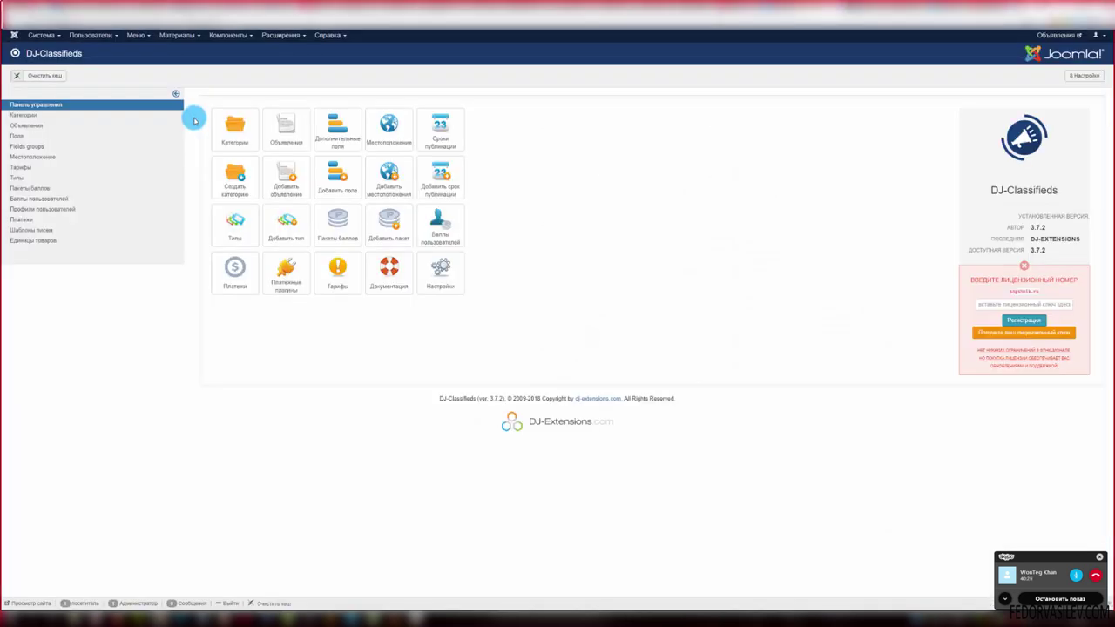
{"action": "left_click", "coordinate": [225, 38]}
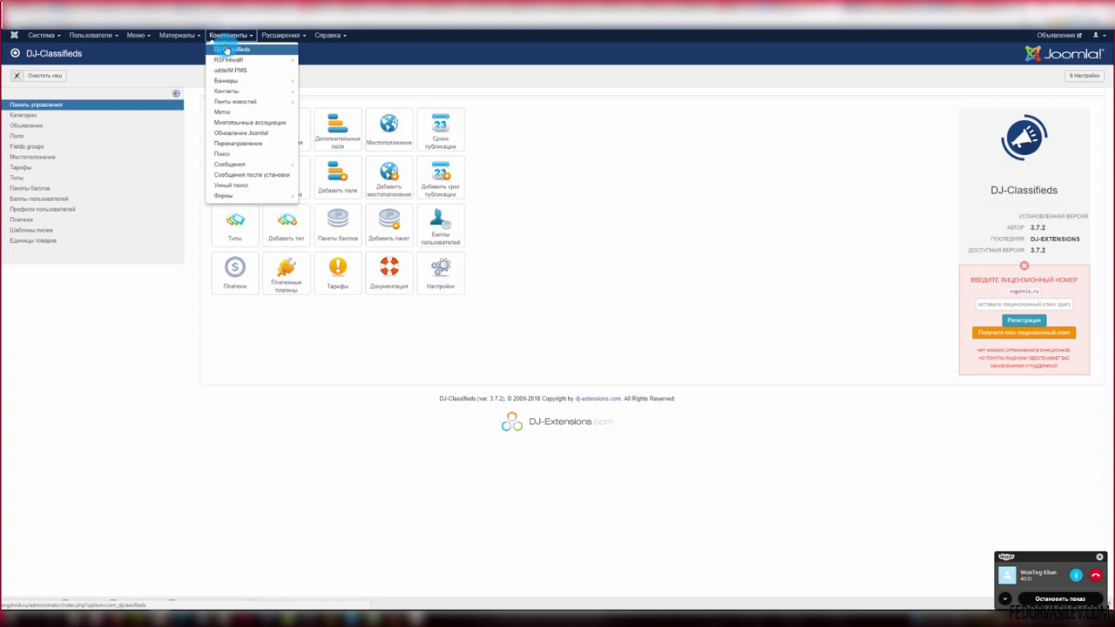
{"action": "left_click", "coordinate": [601, 174]}
{"action": "left_click", "coordinate": [15, 212]}
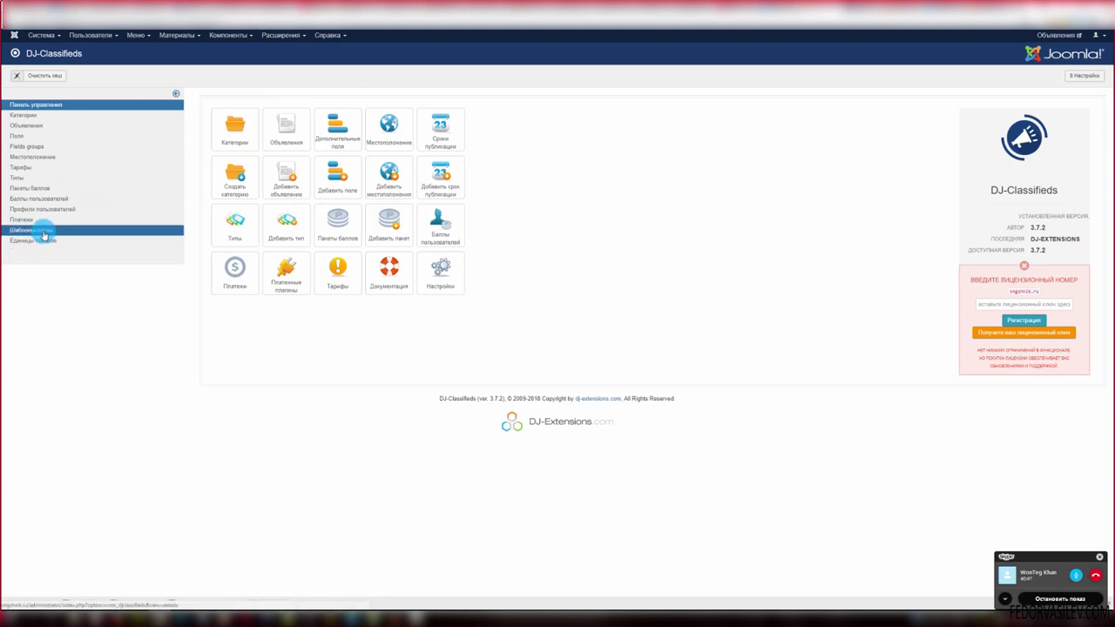
{"action": "left_click", "coordinate": [42, 233]}
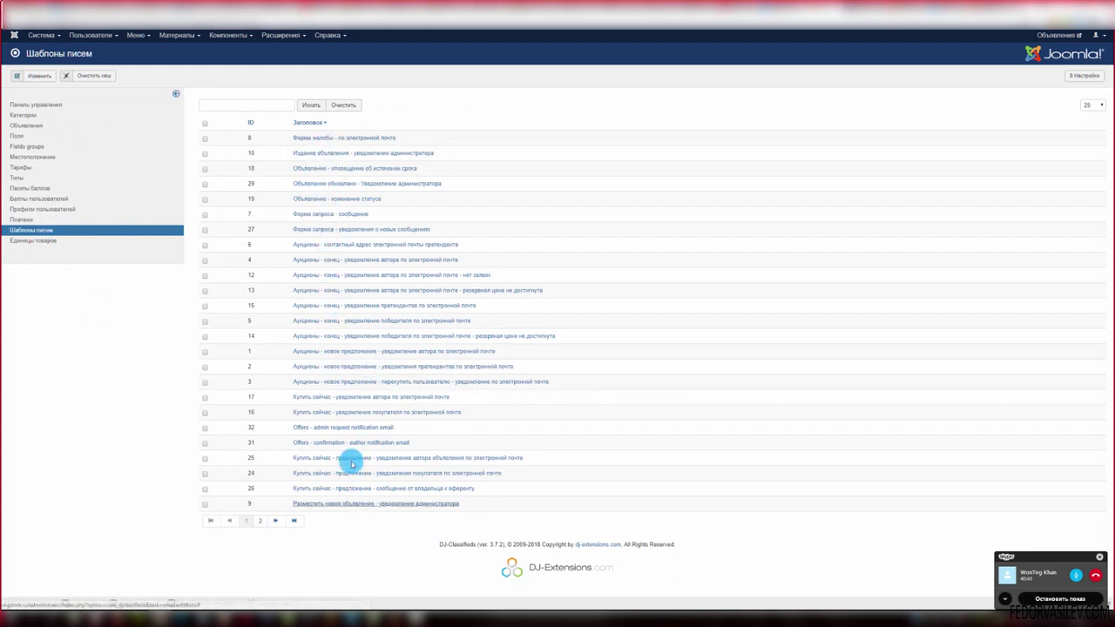
- Look through both pages of email templates and open Форма запроса - сообщение for editing
{"action": "left_click", "coordinate": [258, 521]}
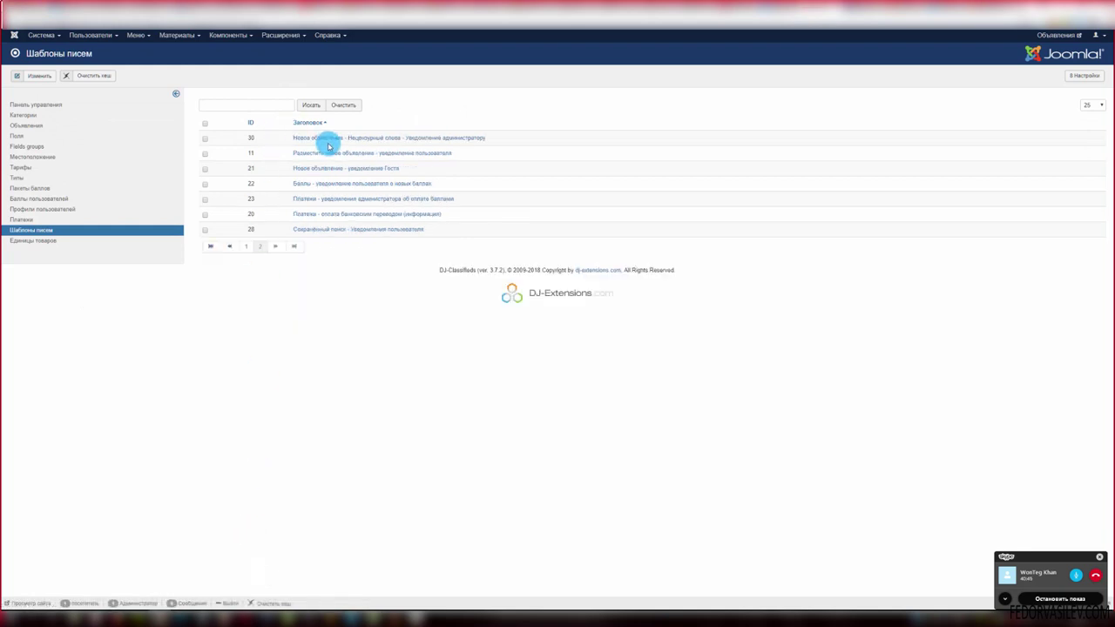
{"action": "left_click", "coordinate": [245, 247]}
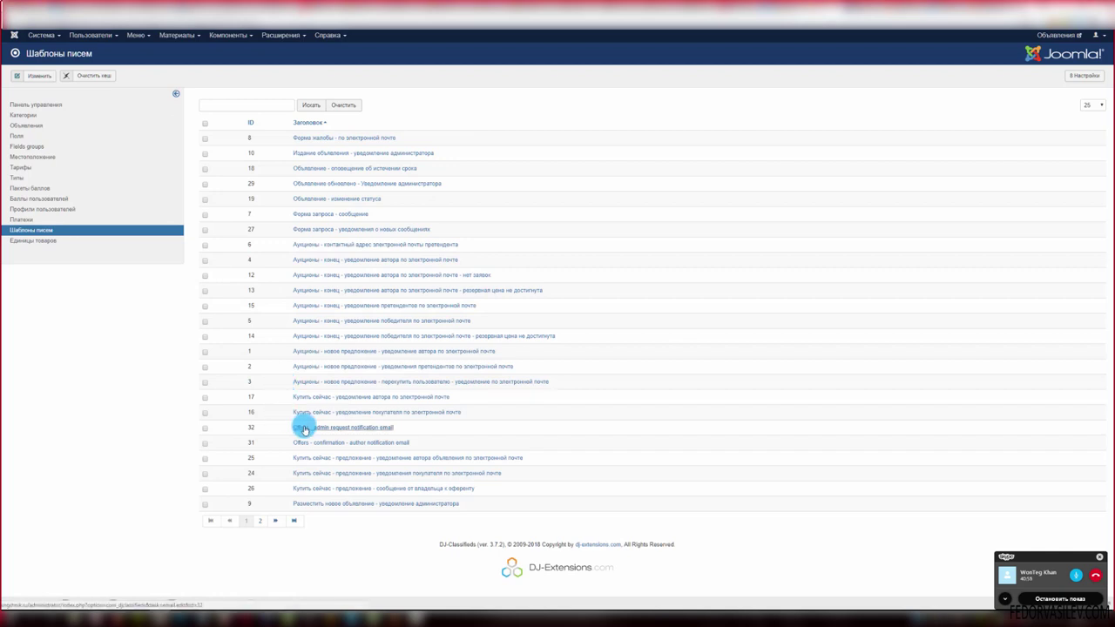
{"action": "left_click", "coordinate": [347, 216]}
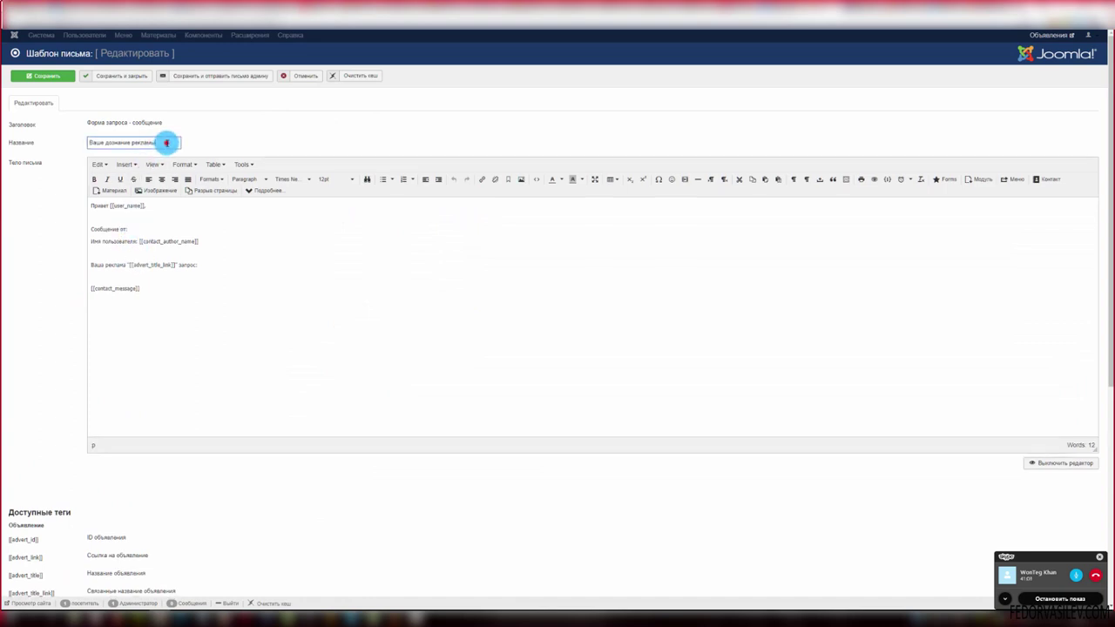
- Highlight the template's Название text and compare it with the subject lines in the Mail.ru inbox
{"action": "left_click_drag", "start_coordinate": [164, 142], "coordinate": [74, 144]}
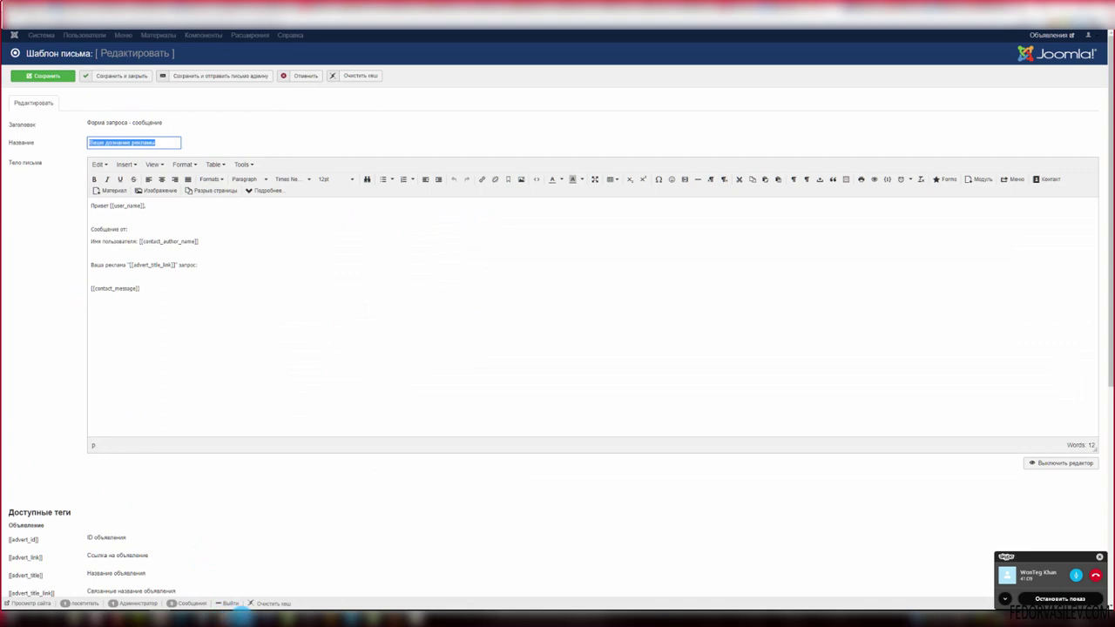
{"action": "left_click", "coordinate": [239, 611]}
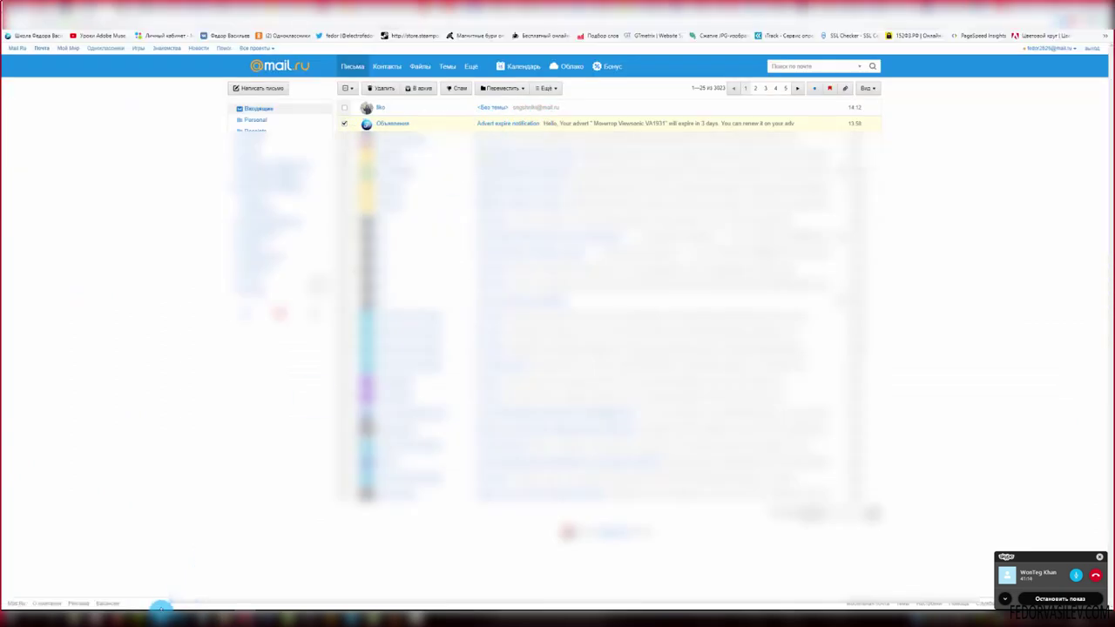
{"action": "left_click", "coordinate": [161, 611]}
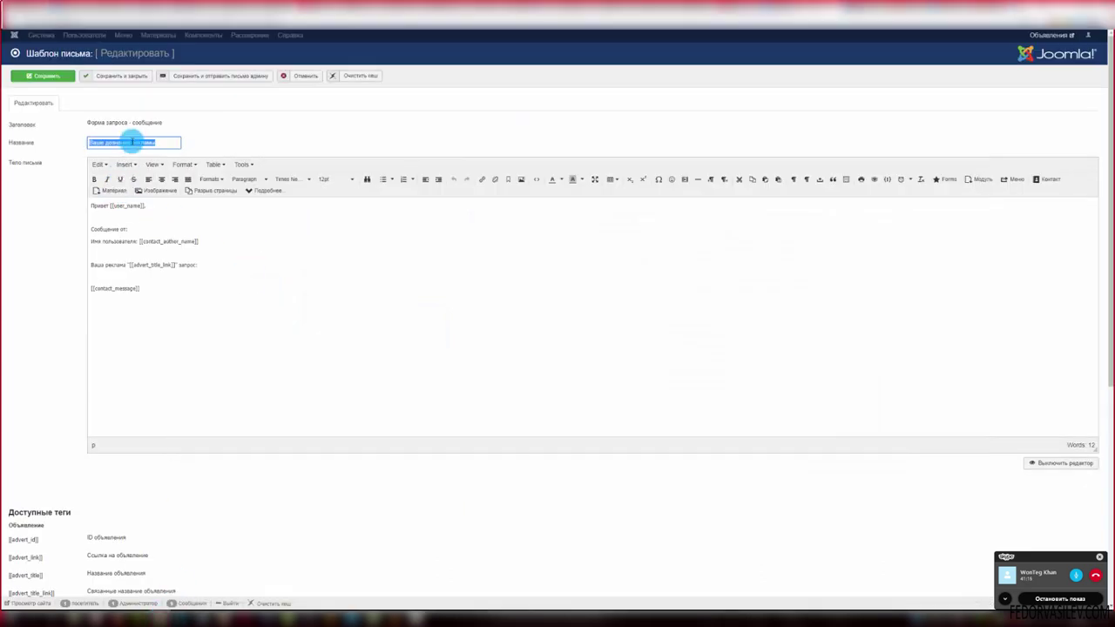
{"action": "left_click_drag", "start_coordinate": [159, 140], "coordinate": [57, 139]}
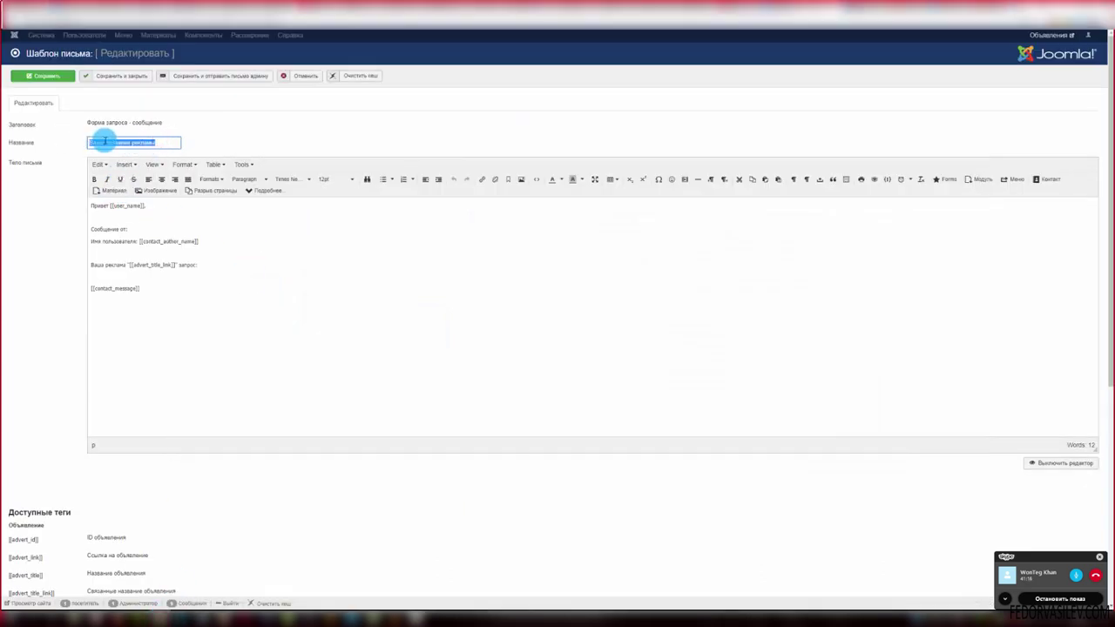
- Examine the [[user_name]], [[contact_author_name]], [[advert_title_link]] and [[contact_message]] tags in the template body
{"action": "mouse_move", "coordinate": [149, 205]}
{"action": "left_mouse_down"}
{"action": "mouse_move", "coordinate": [108, 207]}
{"action": "mouse_move", "coordinate": [144, 206]}
{"action": "left_mouse_up"}
{"action": "left_click", "coordinate": [121, 207]}
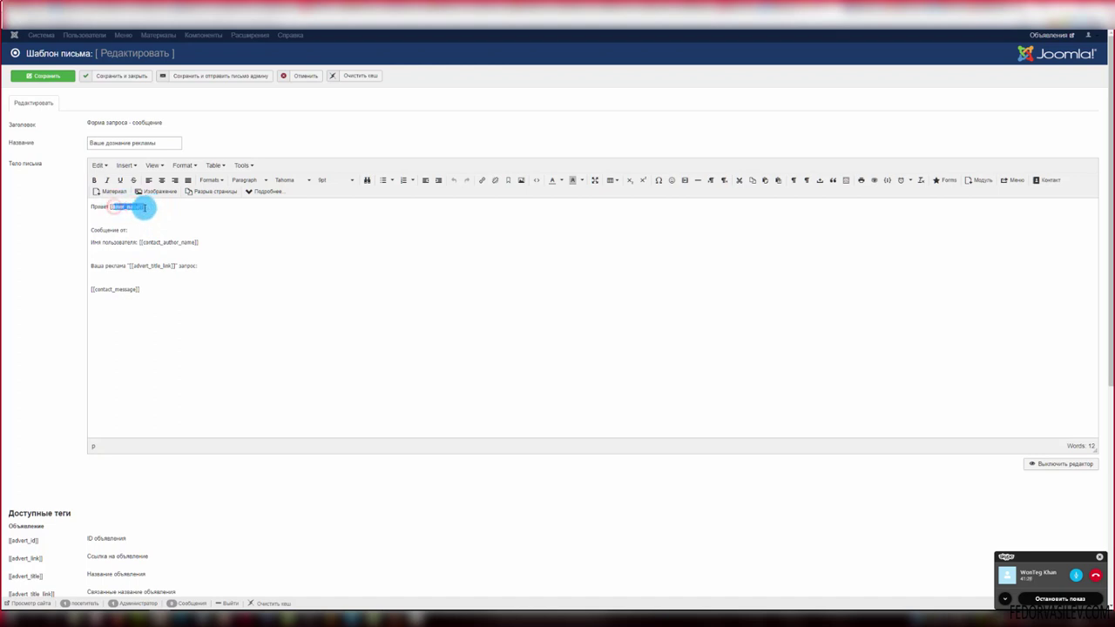
{"action": "left_click", "coordinate": [242, 252]}
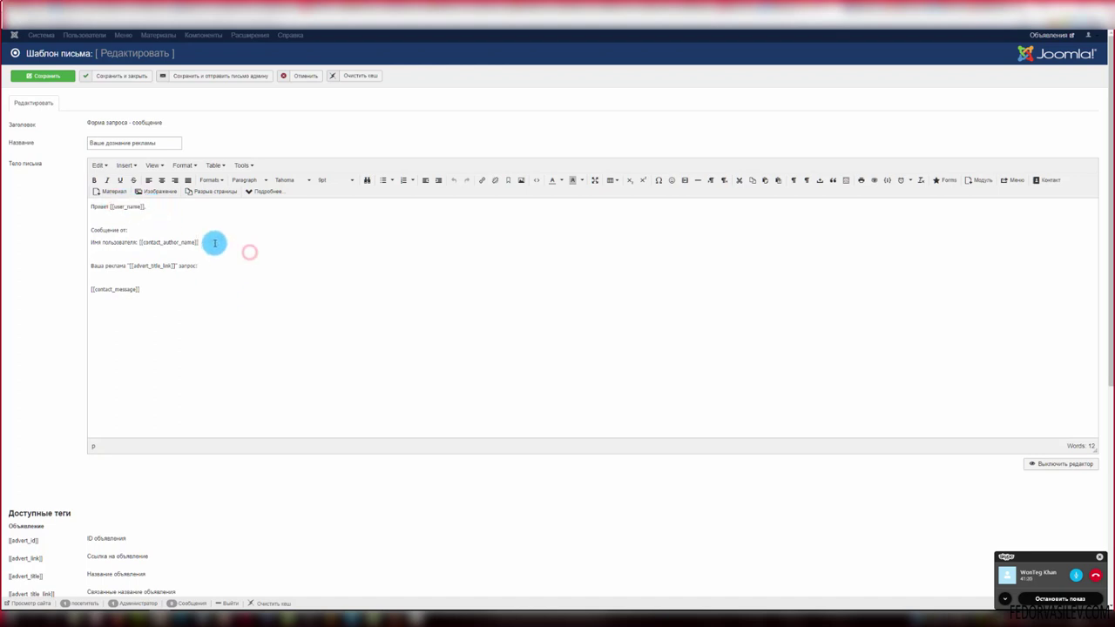
{"action": "left_click_drag", "start_coordinate": [214, 243], "coordinate": [139, 243]}
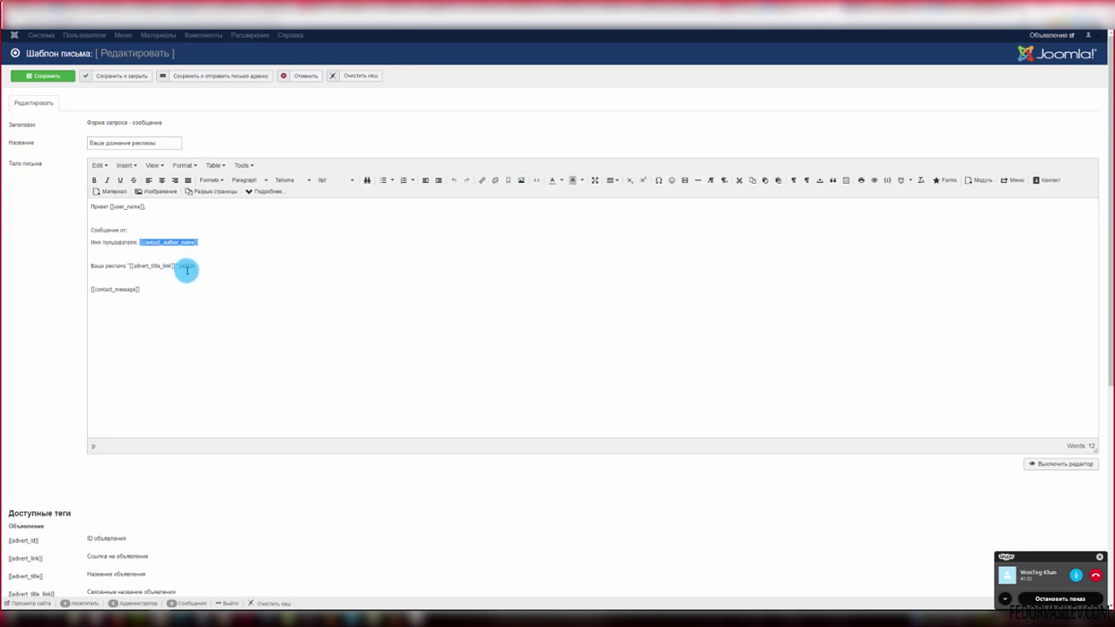
{"action": "left_click_drag", "start_coordinate": [175, 265], "coordinate": [129, 267]}
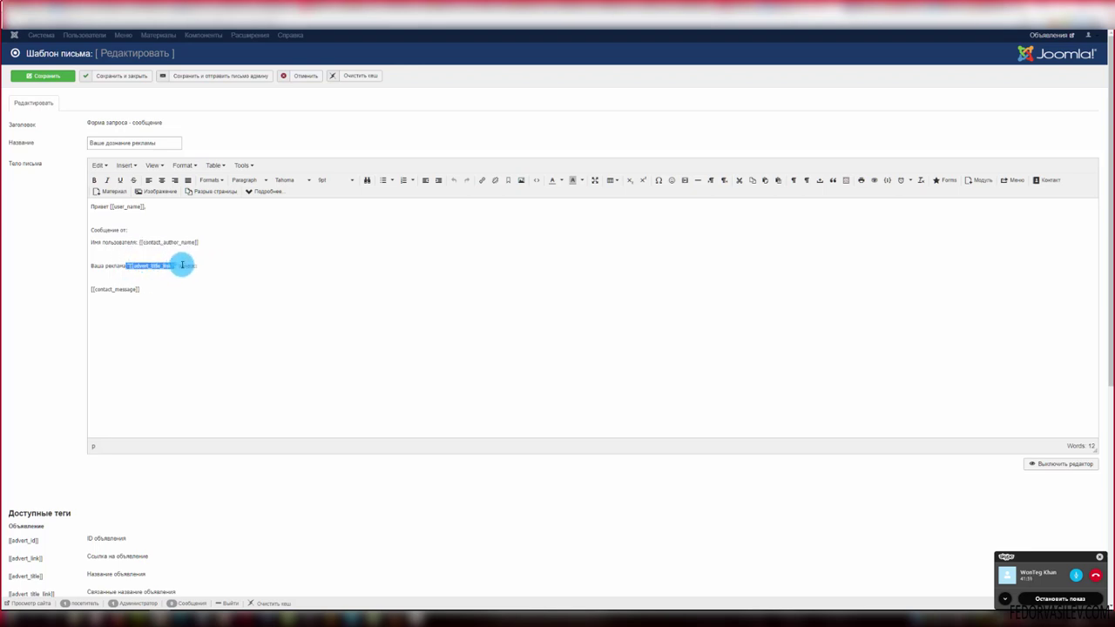
{"action": "left_click_drag", "start_coordinate": [144, 288], "coordinate": [107, 293]}
{"action": "left_click", "coordinate": [134, 291]}
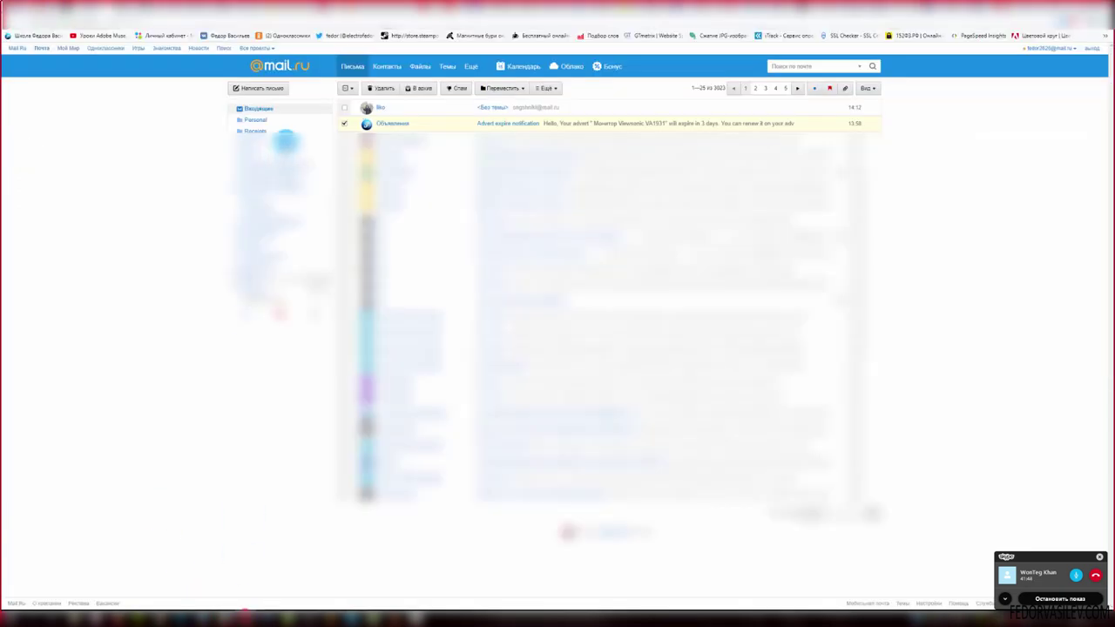
- Open the Advert expire notification message in Mail.ru, check its Монитор Viewsonic VA1931 link, and return to the template editor
{"action": "left_click", "coordinate": [372, 122]}
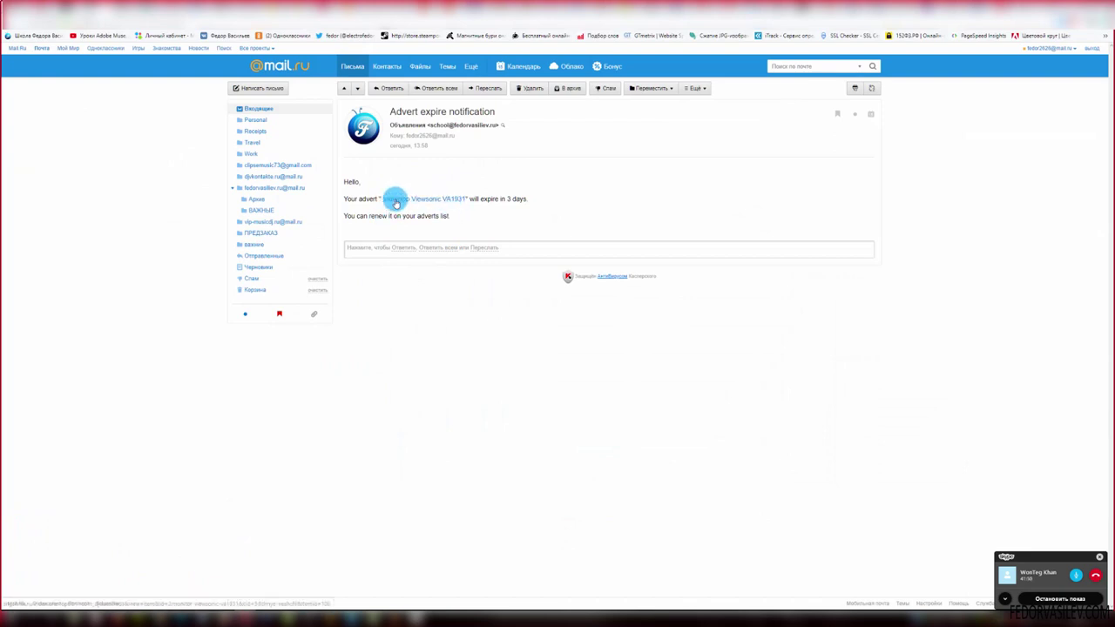
{"action": "left_click", "coordinate": [433, 200]}
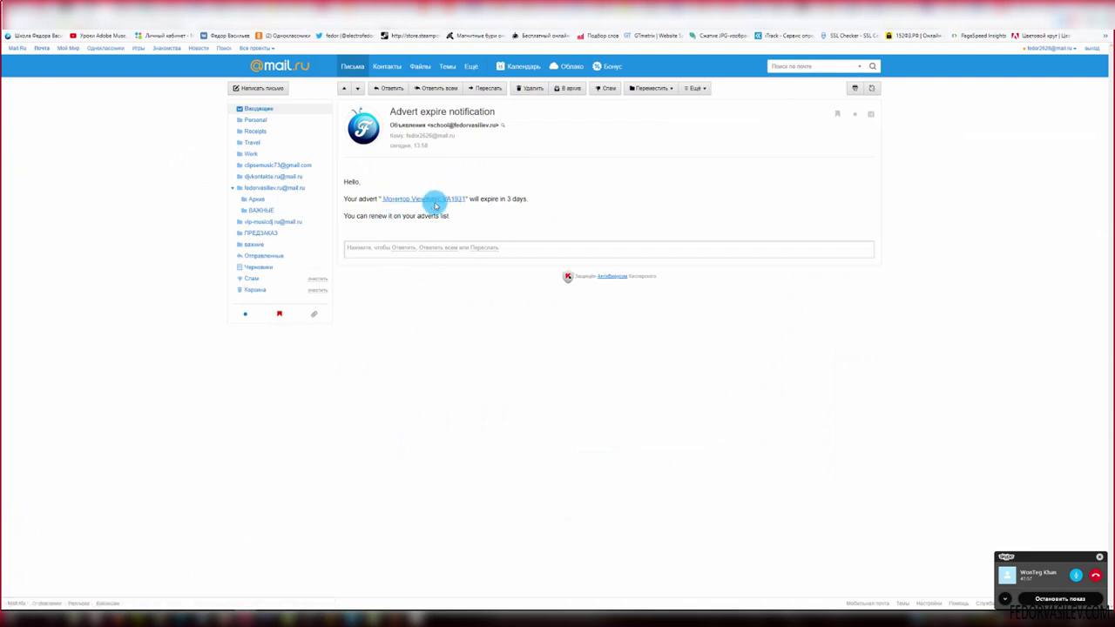
{"action": "left_click", "coordinate": [1062, 14]}
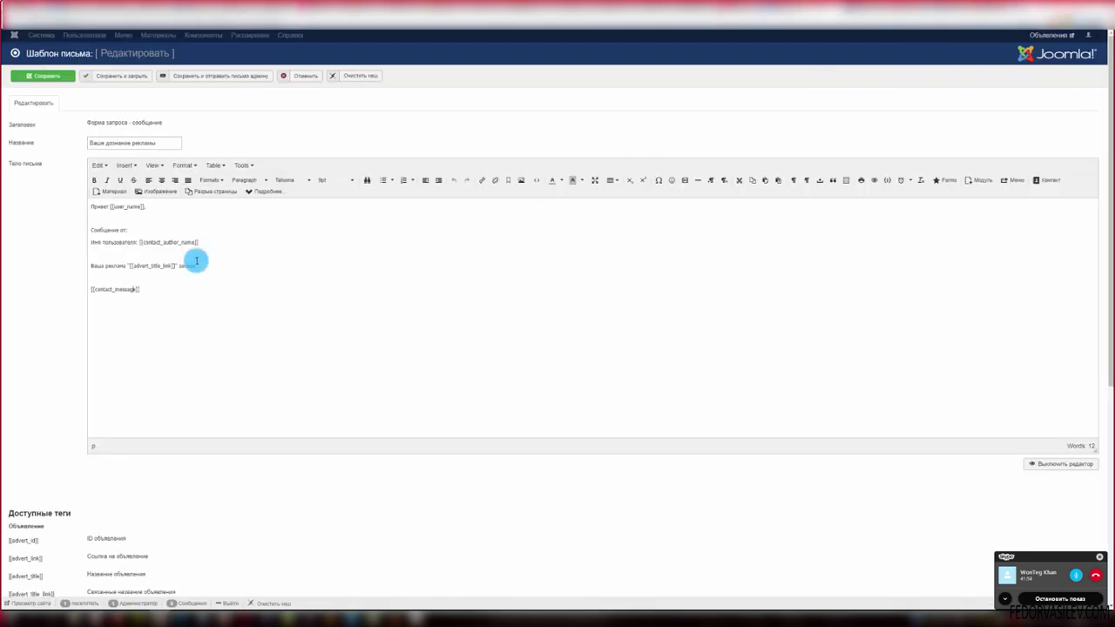
- Highlight [[contact_author_name]] in the body and review the Доступные теги list below the editor
{"action": "left_click_drag", "start_coordinate": [200, 242], "coordinate": [138, 244]}
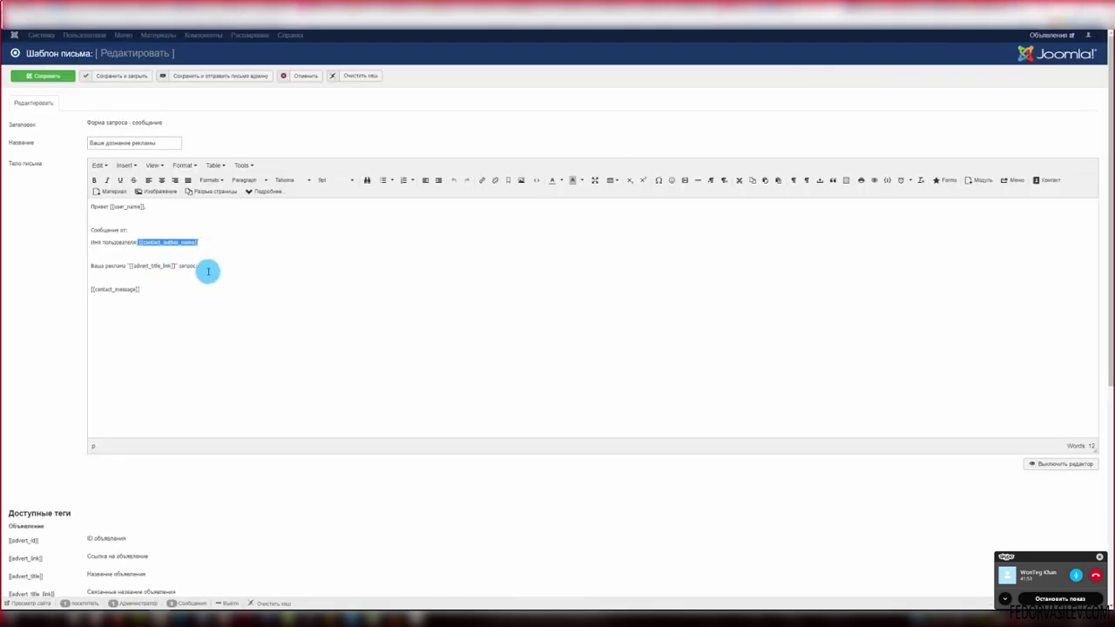
{"action": "scroll", "coordinate": [190, 246], "scroll_direction": "down", "scroll_amount": 3}
{"action": "scroll", "coordinate": [131, 287], "scroll_direction": "down", "scroll_amount": 4}
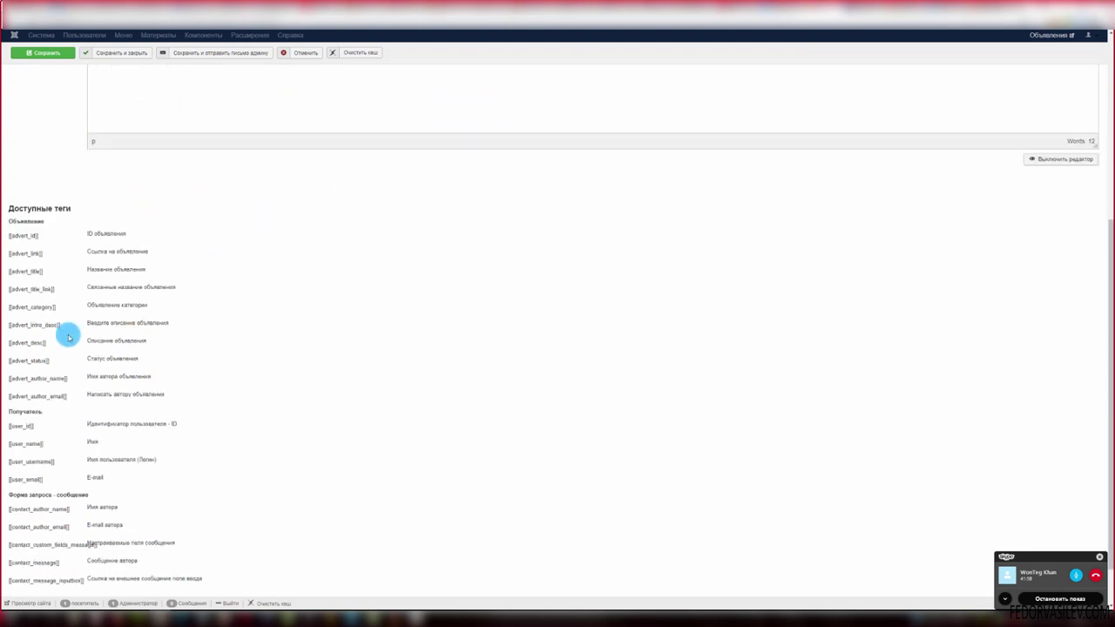
{"action": "scroll", "coordinate": [25, 241], "scroll_direction": "down", "scroll_amount": 1}
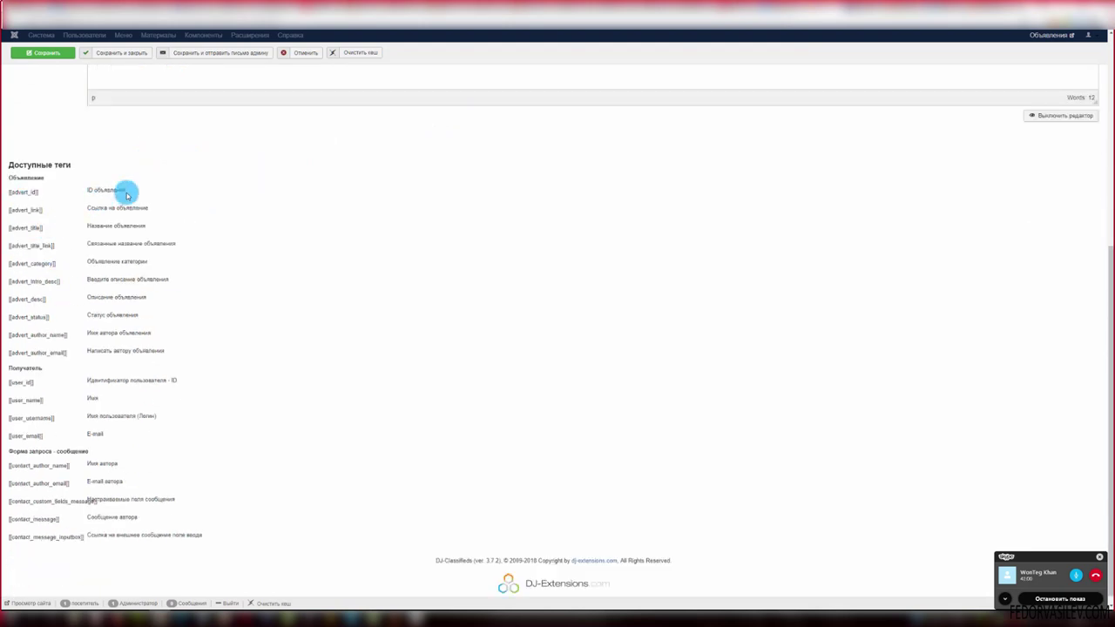
{"action": "left_click_drag", "start_coordinate": [127, 191], "coordinate": [50, 202]}
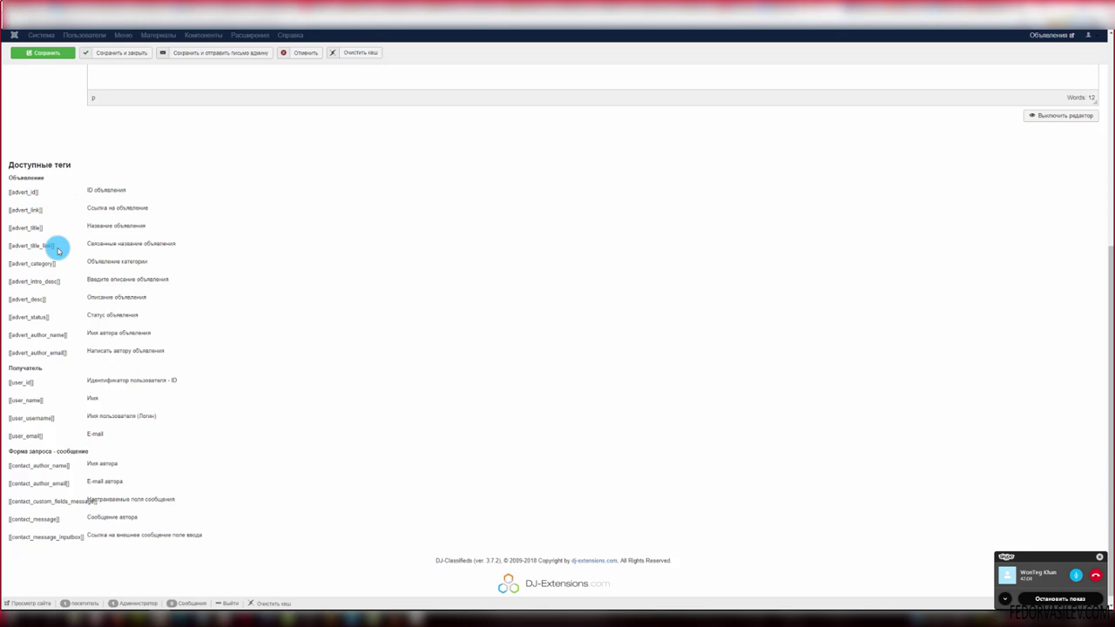
- Copy the [[advert_link]] tag from Доступные теги and paste it on a new line under [[contact_message]]
{"action": "left_click_drag", "start_coordinate": [151, 210], "coordinate": [11, 210]}
{"action": "left_click", "coordinate": [47, 221]}
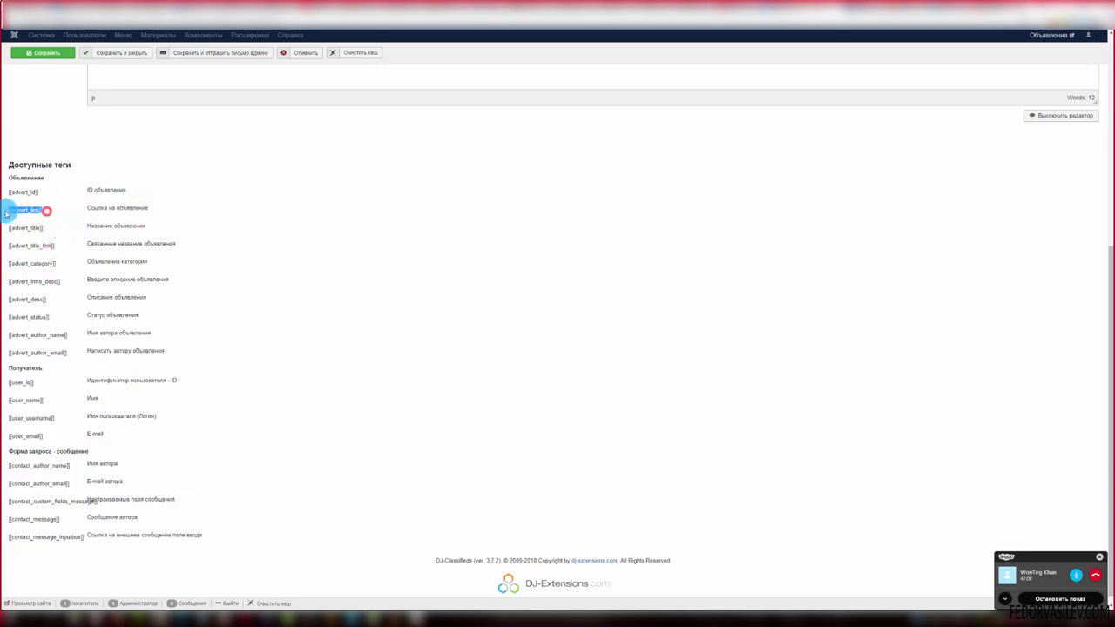
{"action": "right_click", "coordinate": [10, 210]}
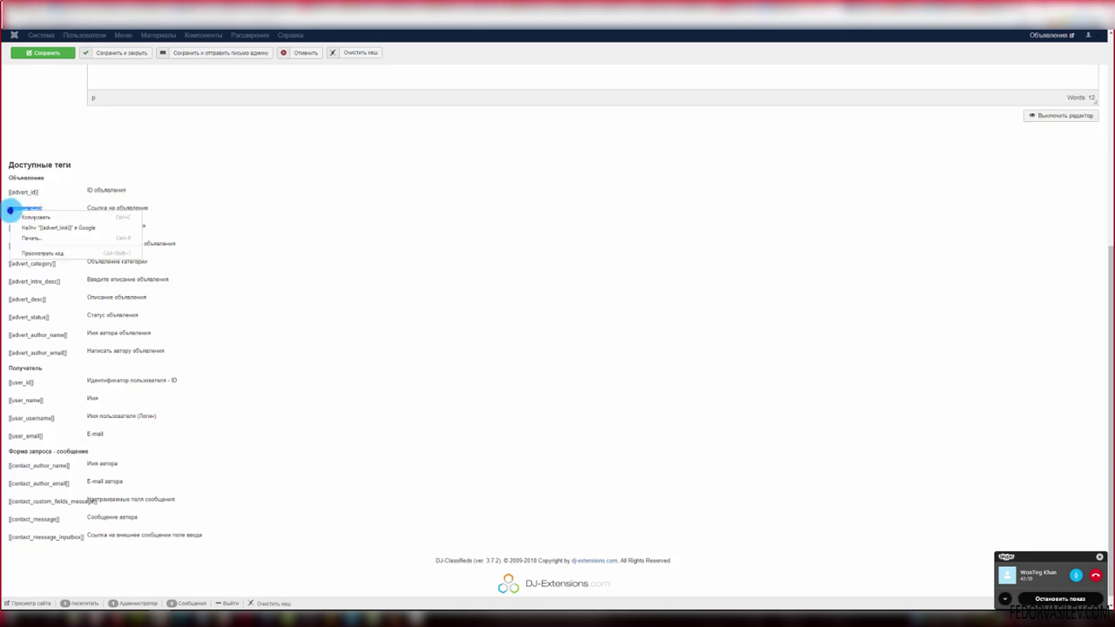
{"action": "left_click", "coordinate": [26, 215]}
{"action": "scroll", "coordinate": [103, 228], "scroll_direction": "up", "scroll_amount": 2}
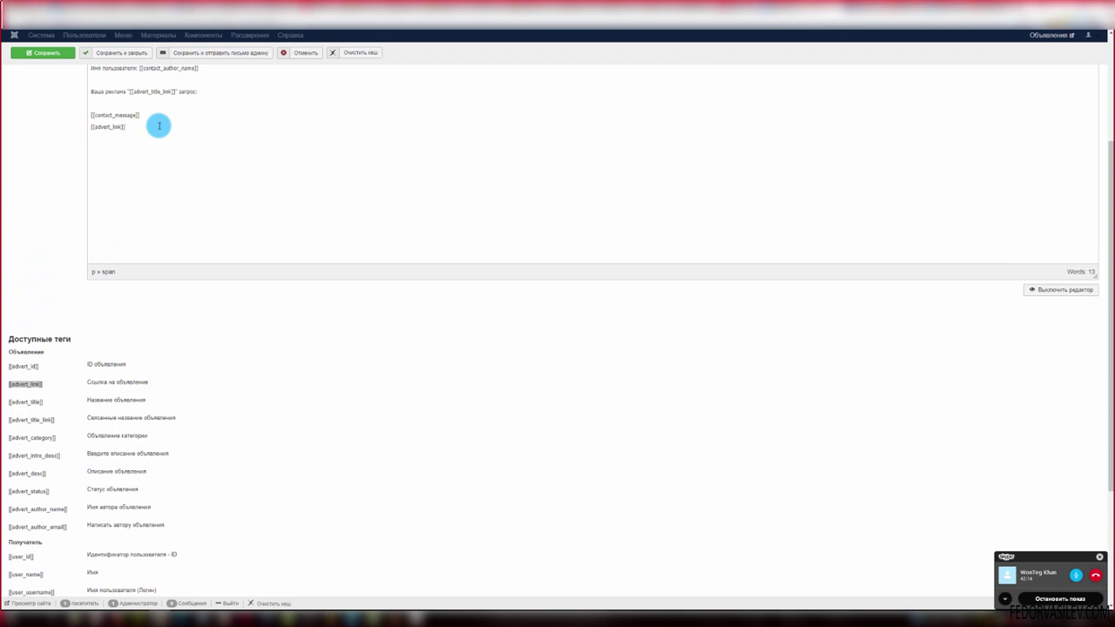
{"action": "scroll", "coordinate": [334, 182], "scroll_direction": "up", "scroll_amount": 2}
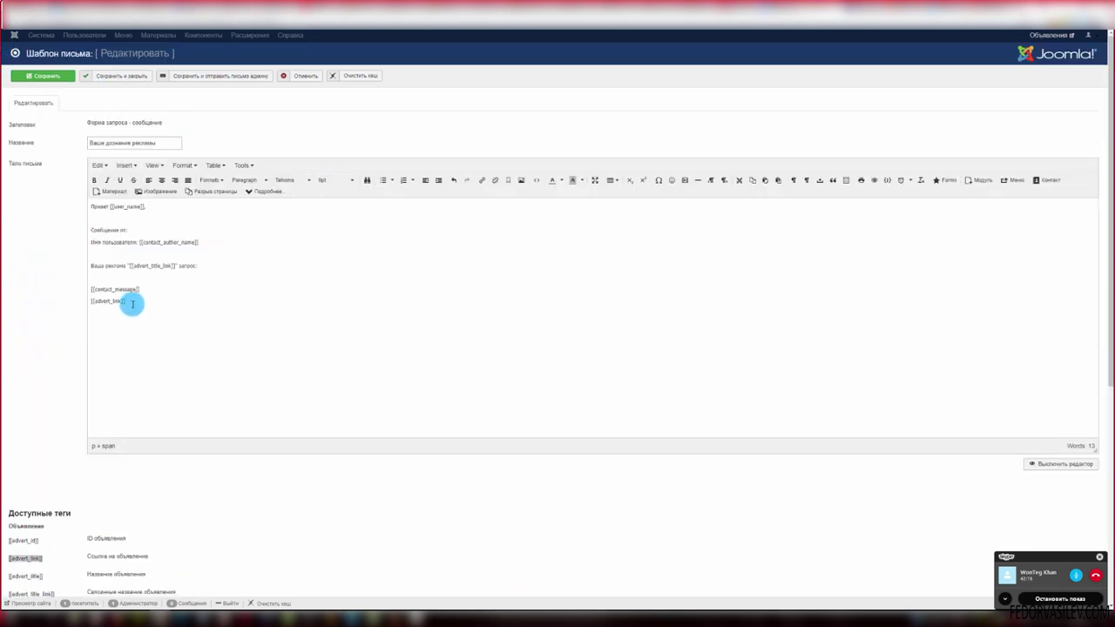
- Delete the pasted [[advert_link]] tag from the template body
{"action": "left_click_drag", "start_coordinate": [124, 302], "coordinate": [95, 300]}
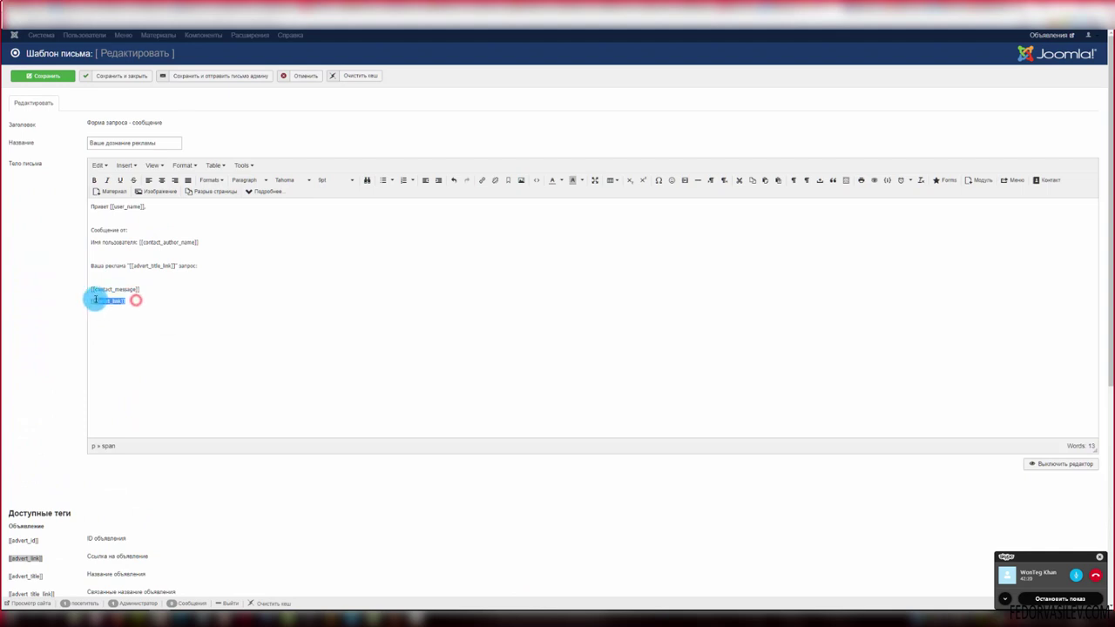
{"action": "left_click_drag", "start_coordinate": [128, 304], "coordinate": [64, 305]}
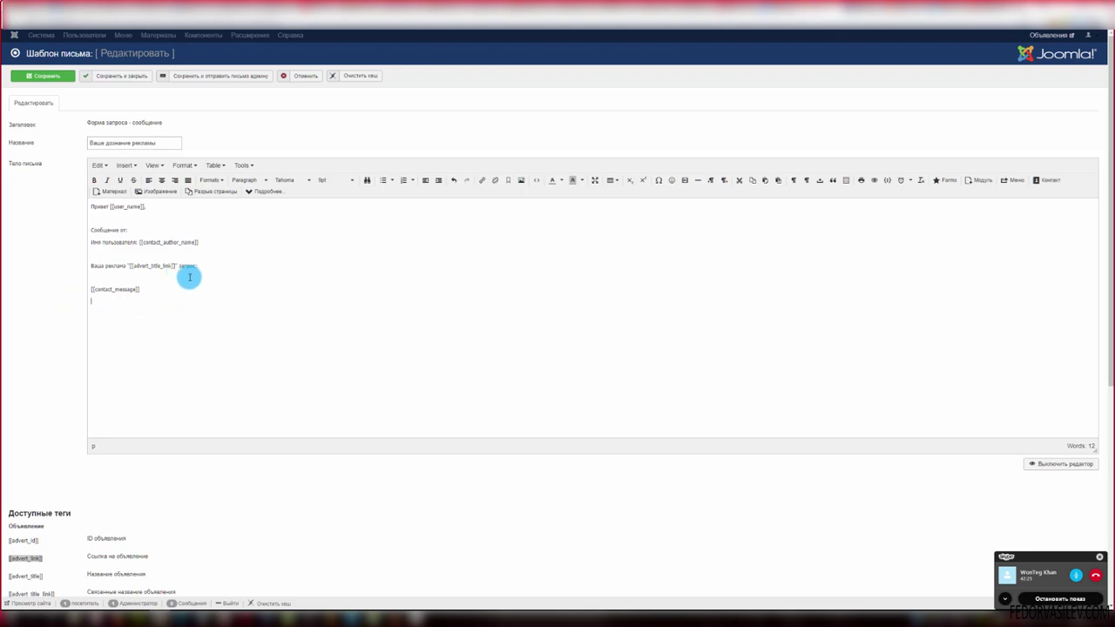
- Review the advert, recipient and request-form tags in Доступные теги, and return to the template body
{"action": "scroll", "coordinate": [189, 277], "scroll_direction": "down", "scroll_amount": 5}
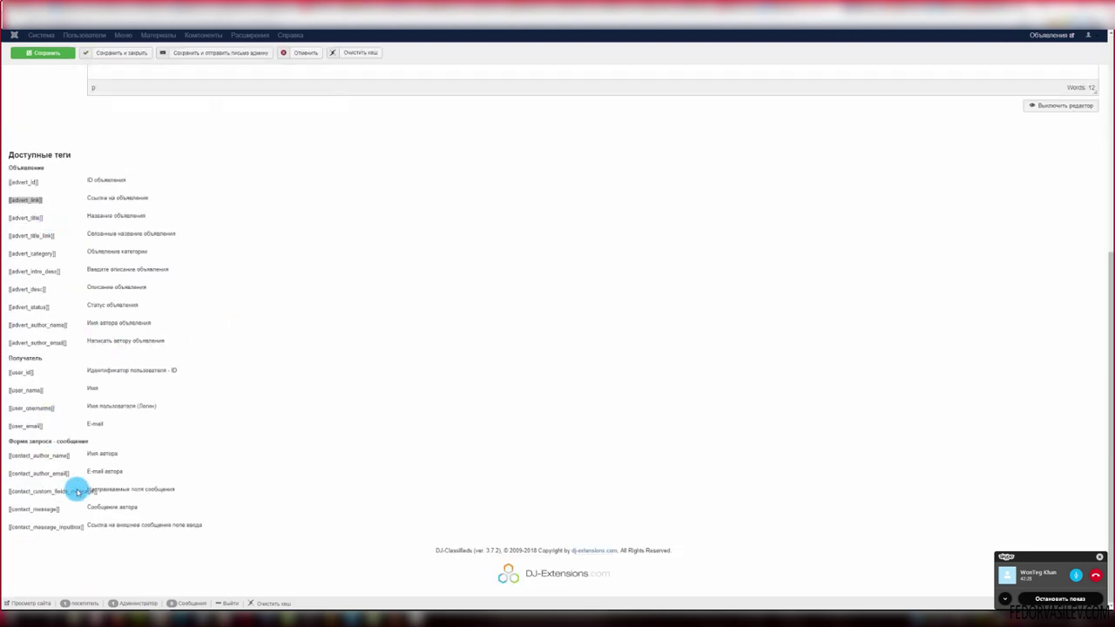
{"action": "left_click_drag", "start_coordinate": [55, 525], "coordinate": [10, 127]}
{"action": "left_click", "coordinate": [294, 386]}
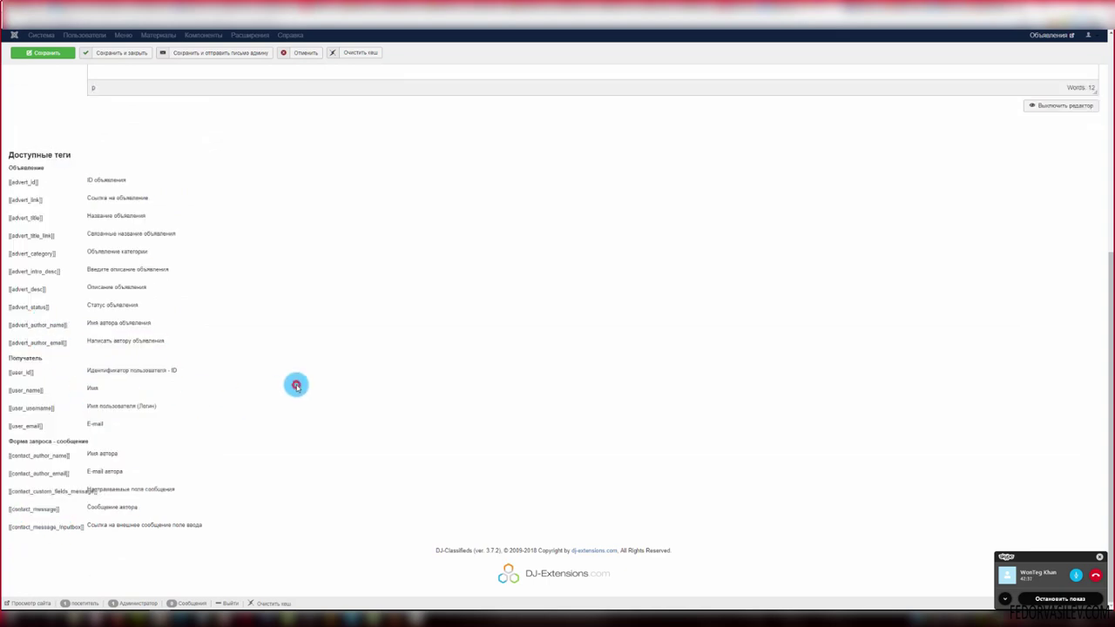
{"action": "scroll", "coordinate": [215, 402], "scroll_direction": "up", "scroll_amount": 5}
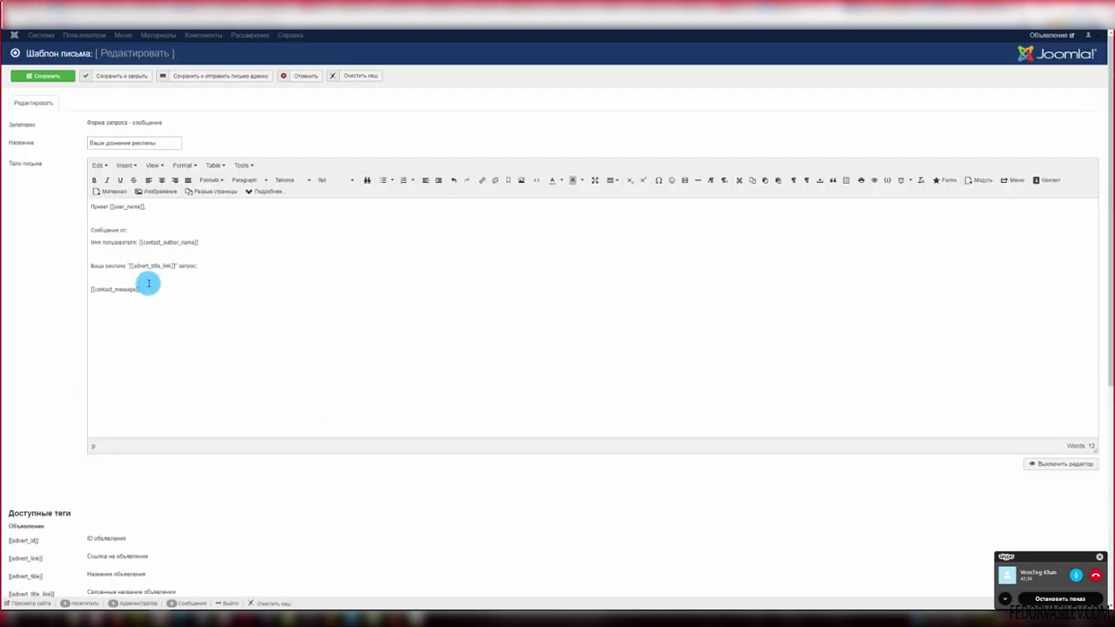
- Highlight the Название text of the request-form message template to review the email's subject
{"action": "left_click_drag", "start_coordinate": [169, 139], "coordinate": [82, 137]}
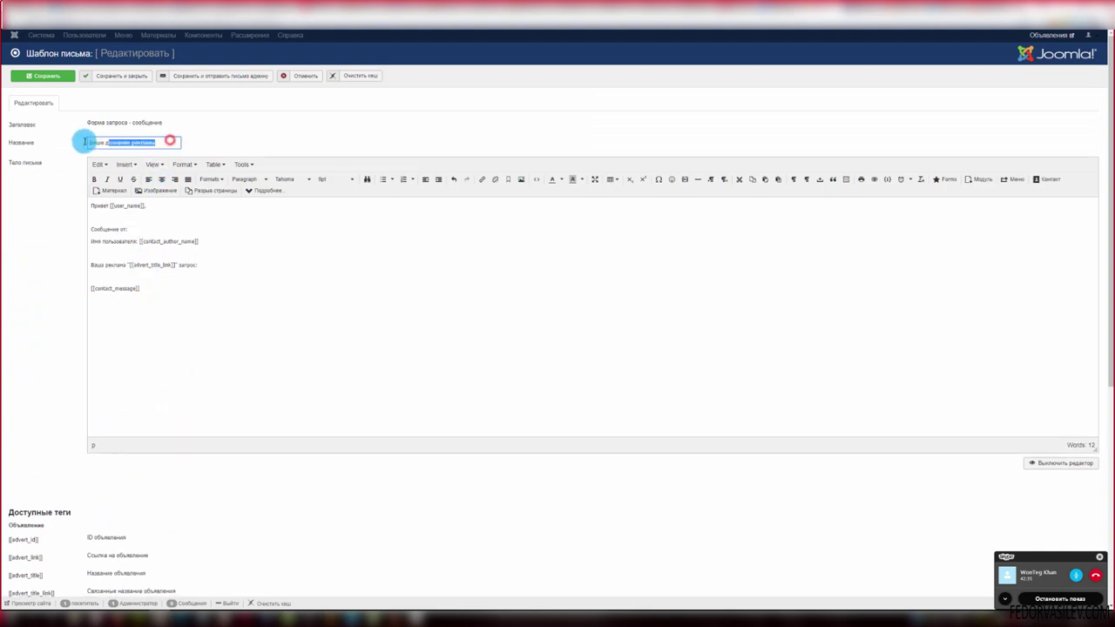
{"action": "left_click", "coordinate": [165, 142]}
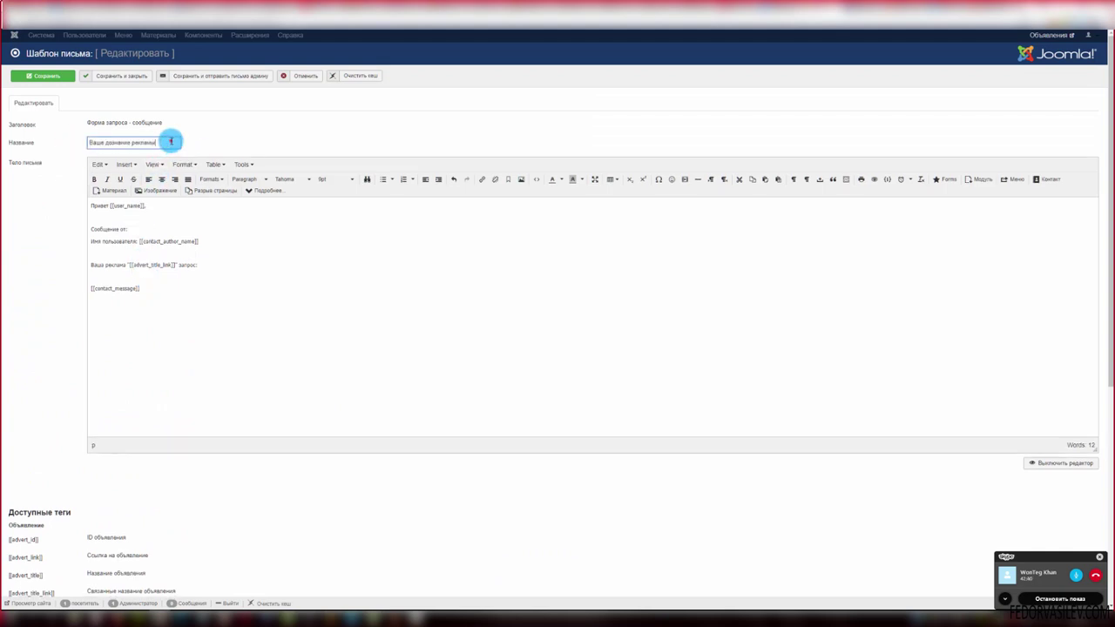
{"action": "left_click_drag", "start_coordinate": [170, 141], "coordinate": [70, 139]}
- Highlight [[user_name]], [[contact_author_name]] and the "Сообщение от:" line in the template body, and close the template without saving
{"action": "left_click", "coordinate": [98, 205]}
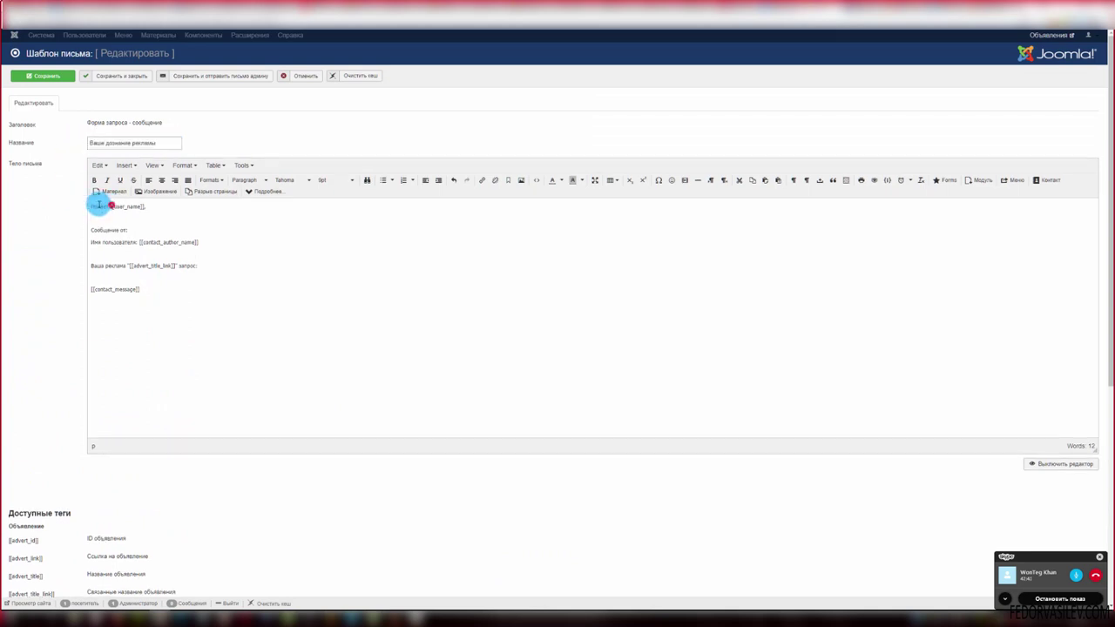
{"action": "left_click_drag", "start_coordinate": [99, 205], "coordinate": [148, 210]}
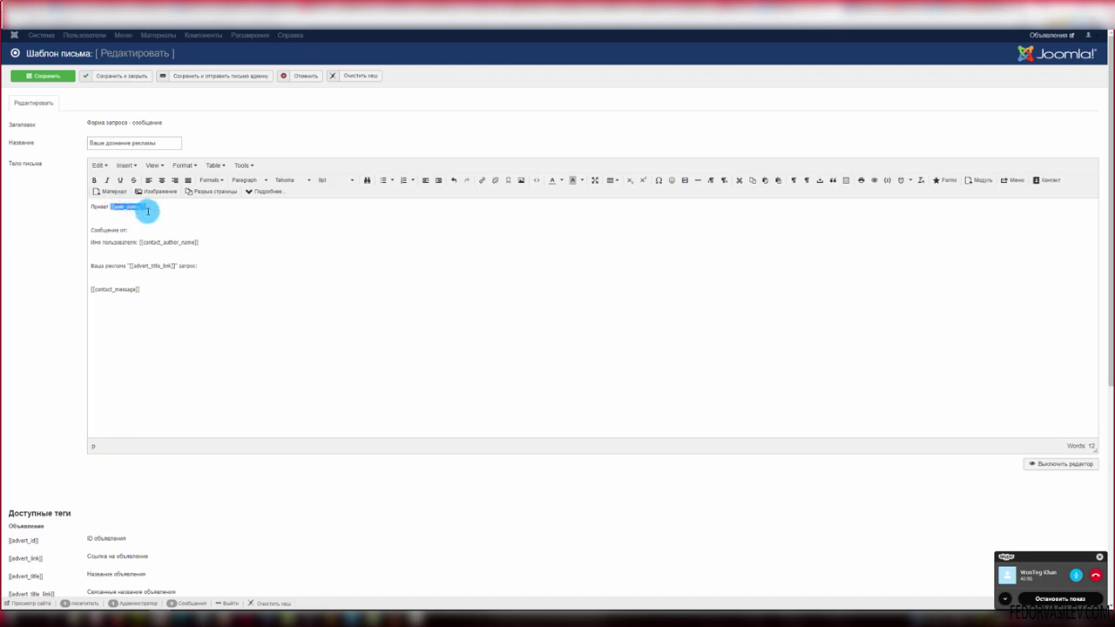
{"action": "left_click", "coordinate": [162, 221]}
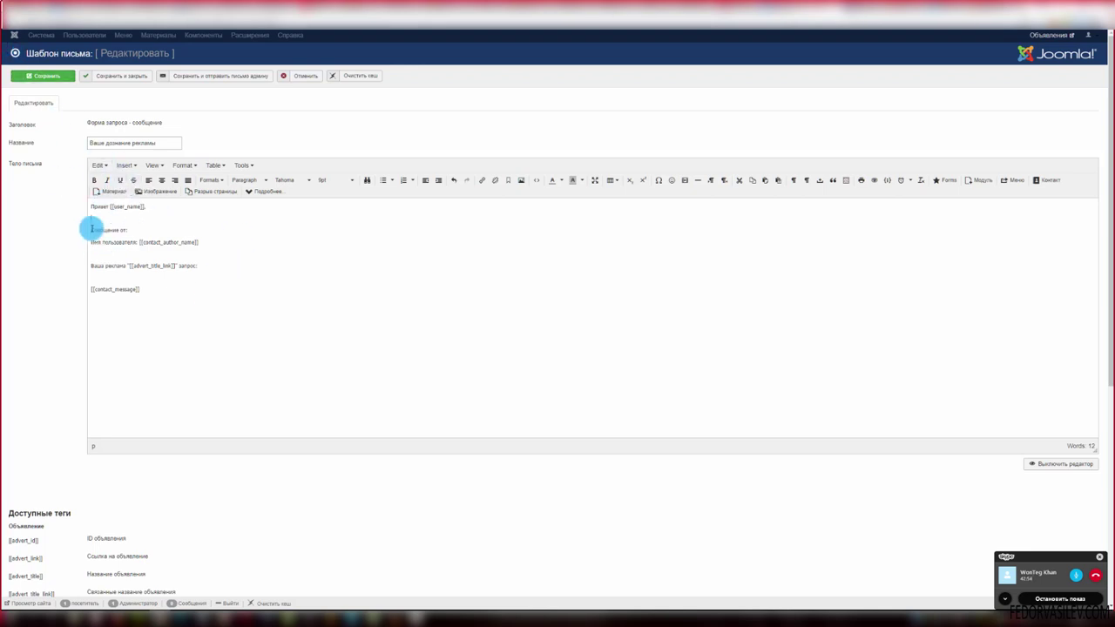
{"action": "left_click_drag", "start_coordinate": [203, 240], "coordinate": [138, 241]}
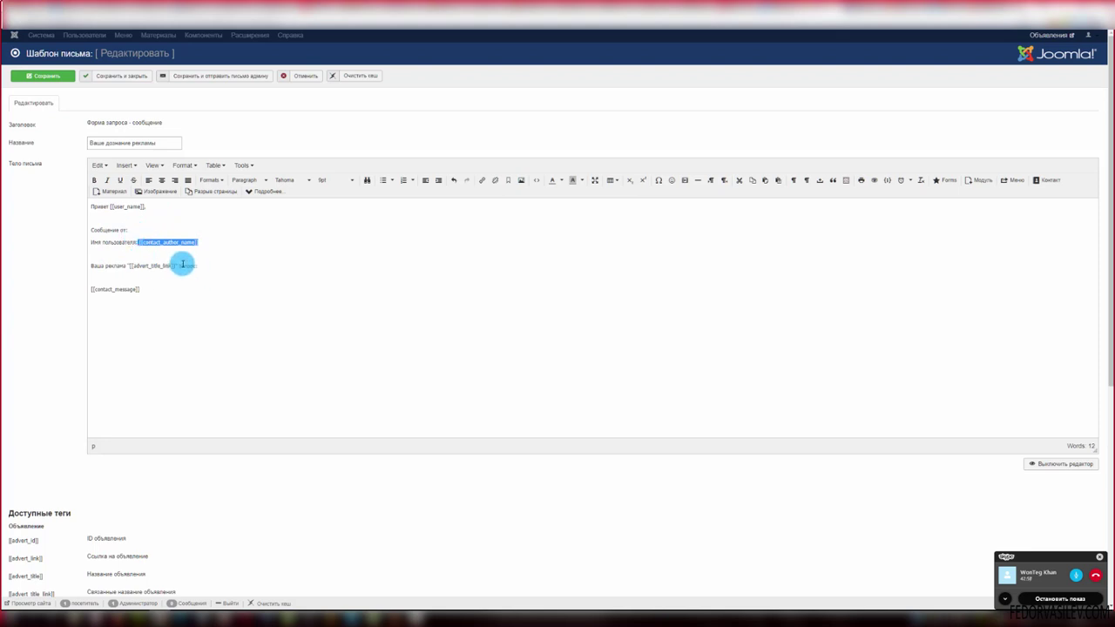
{"action": "left_click_drag", "start_coordinate": [183, 264], "coordinate": [55, 226]}
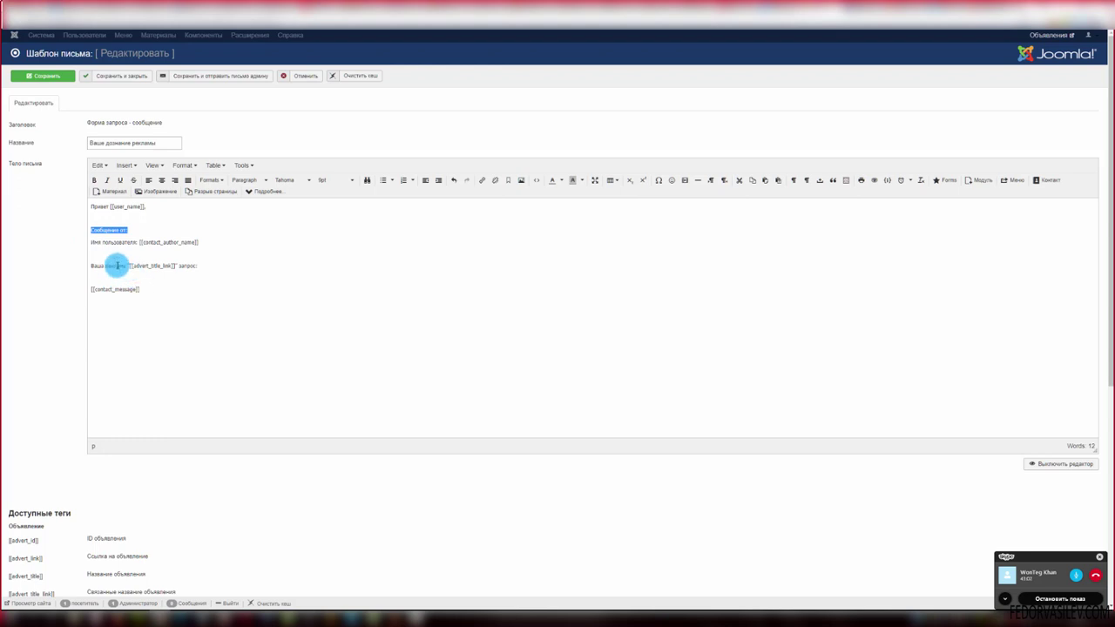
{"action": "left_click", "coordinate": [295, 78]}
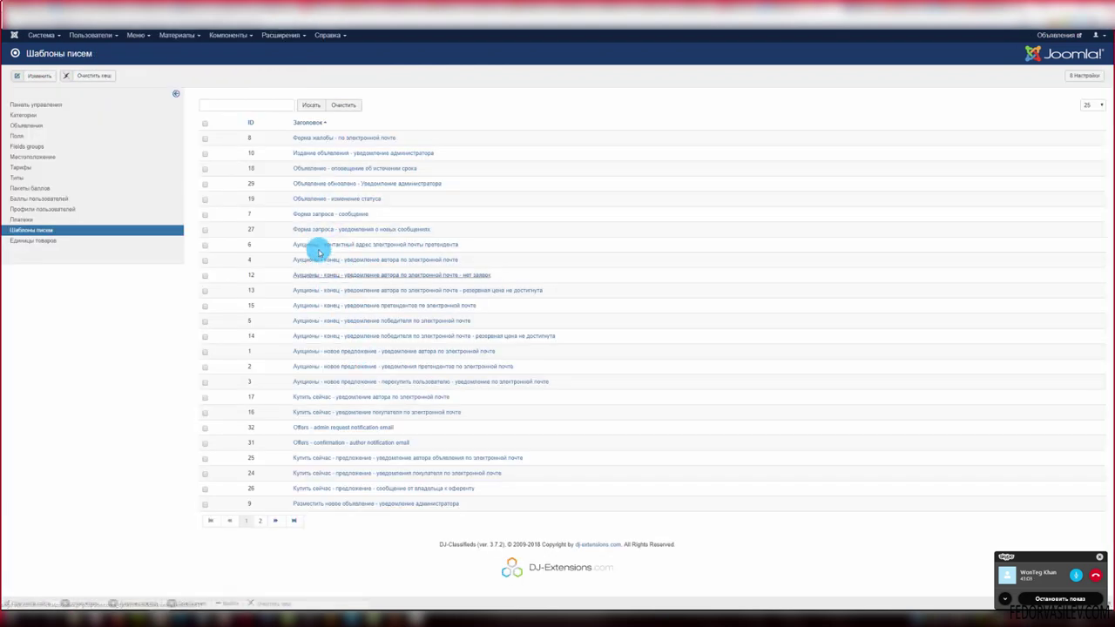
- Open the advert expiry notification template and copy its Название text, "Advert expire notification"
{"action": "left_click", "coordinate": [301, 170]}
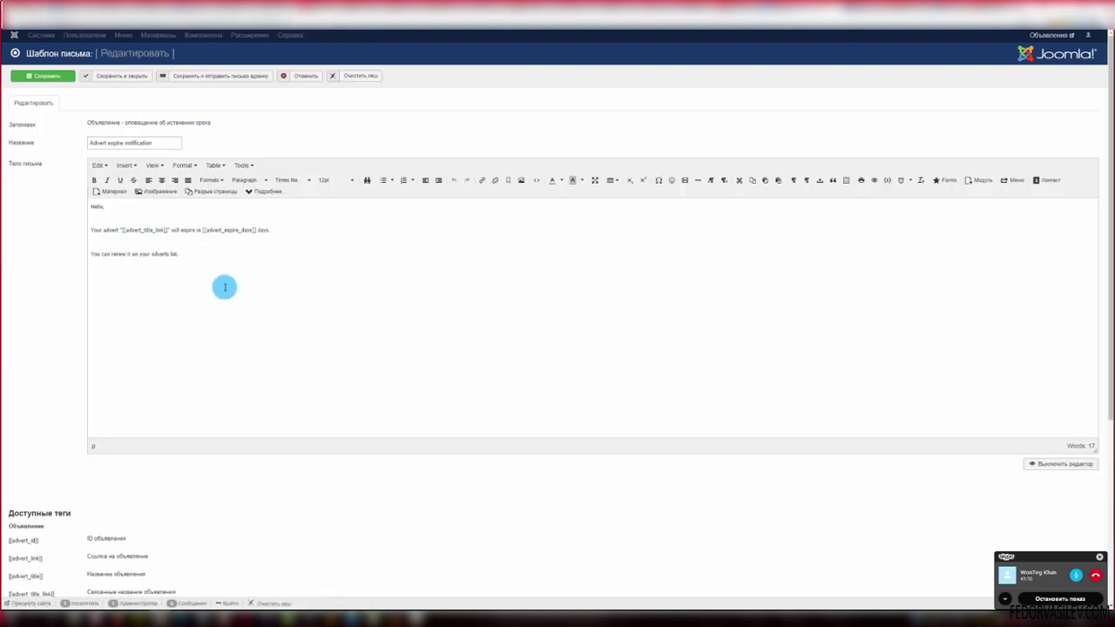
{"action": "left_click_drag", "start_coordinate": [154, 142], "coordinate": [79, 142]}
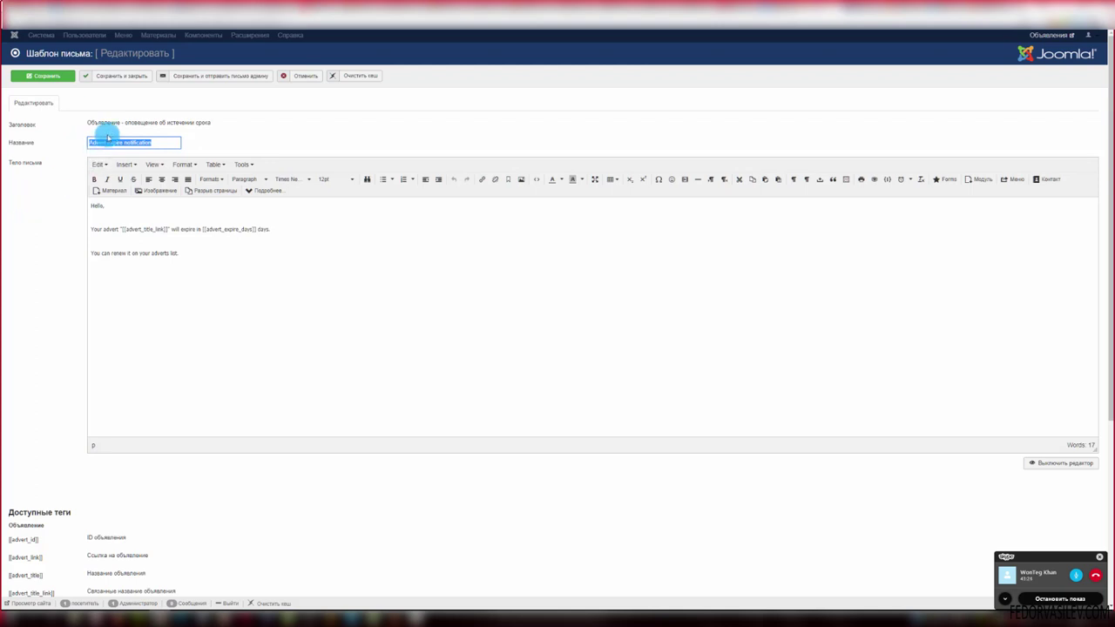
{"action": "right_click", "coordinate": [108, 143]}
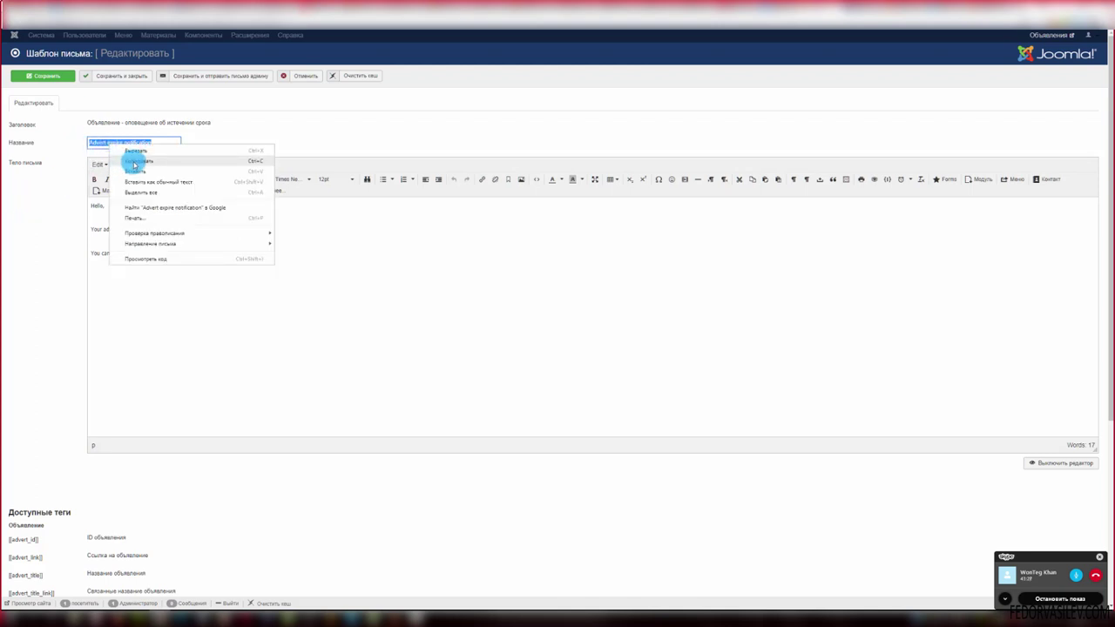
{"action": "left_click", "coordinate": [135, 162]}
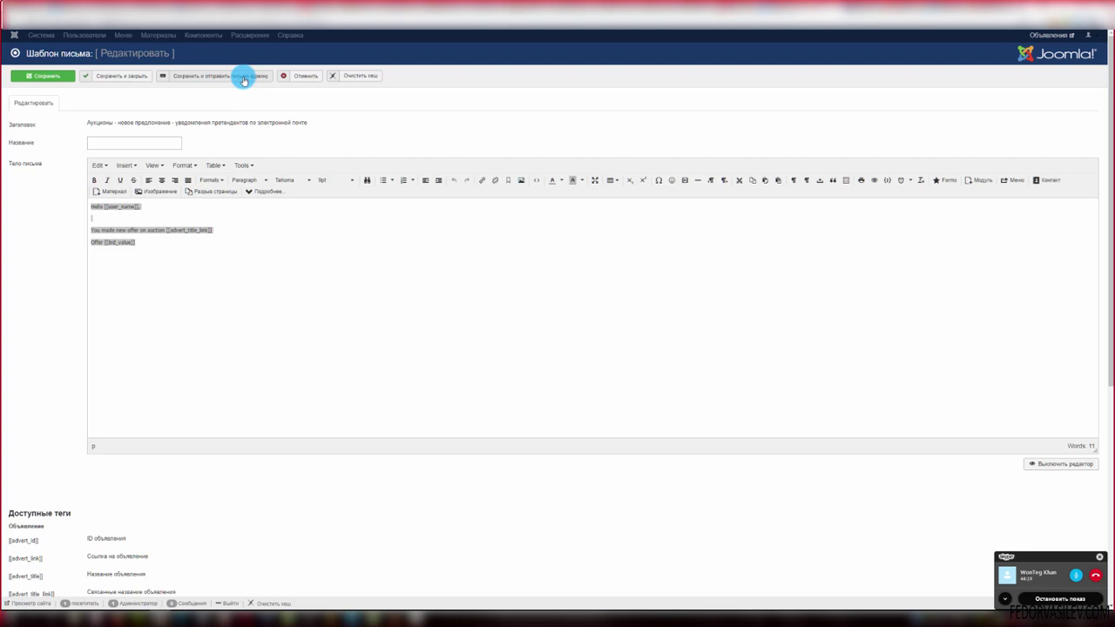
- Close the auction new-offer bidder template without saving, and highlight the E-mail сайта address in the global server settings
{"action": "left_click", "coordinate": [203, 287]}
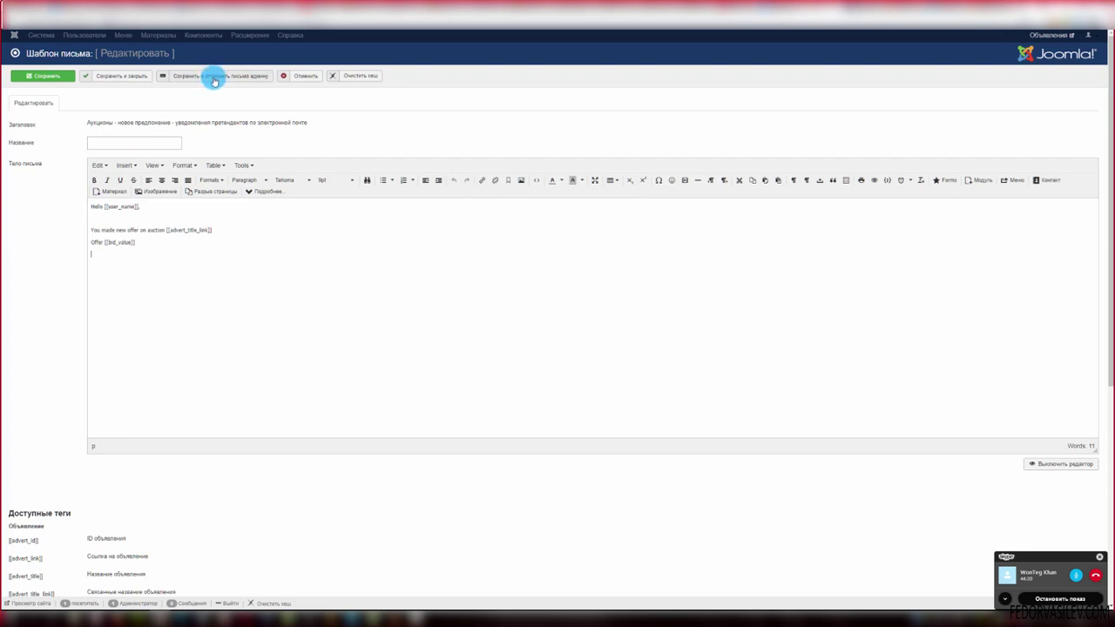
{"action": "left_click", "coordinate": [288, 77]}
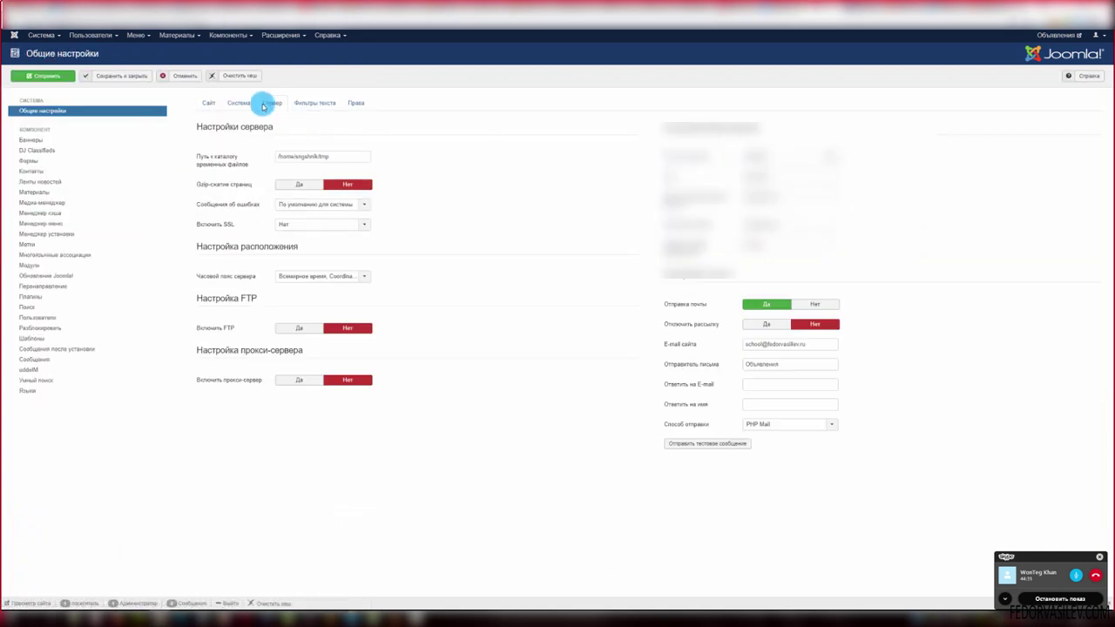
{"action": "left_click_drag", "start_coordinate": [809, 345], "coordinate": [733, 345]}
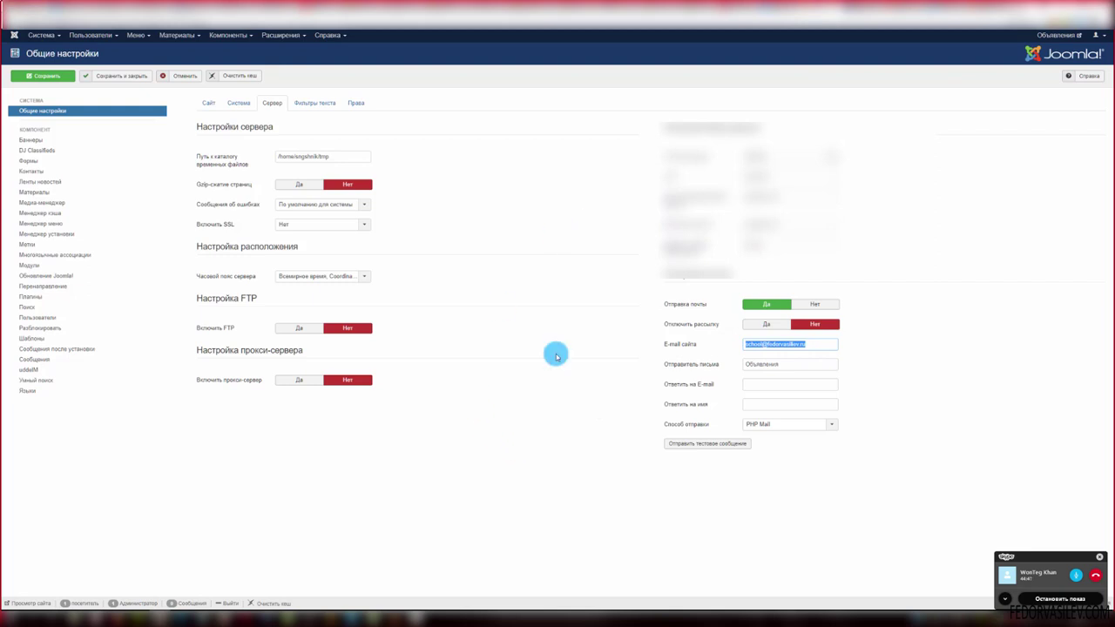
{"action": "left_click", "coordinate": [770, 346]}
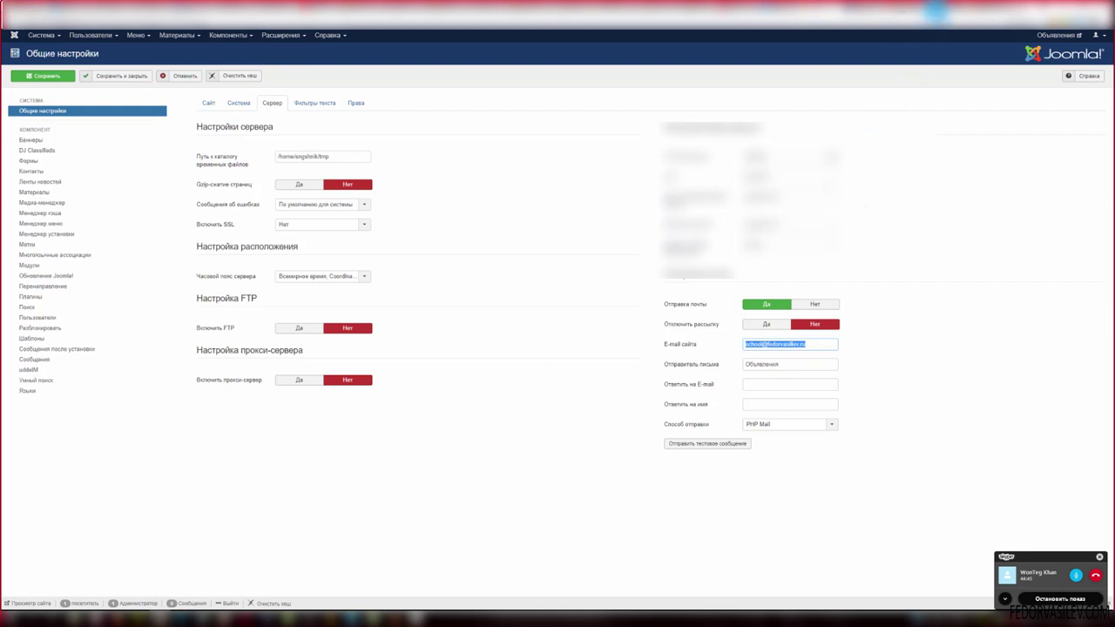
- Switch to cPanel to view its email tools, check the Mail.ru inbox, and return to cPanel
{"action": "left_click", "coordinate": [936, 13]}
{"action": "left_click", "coordinate": [987, 14]}
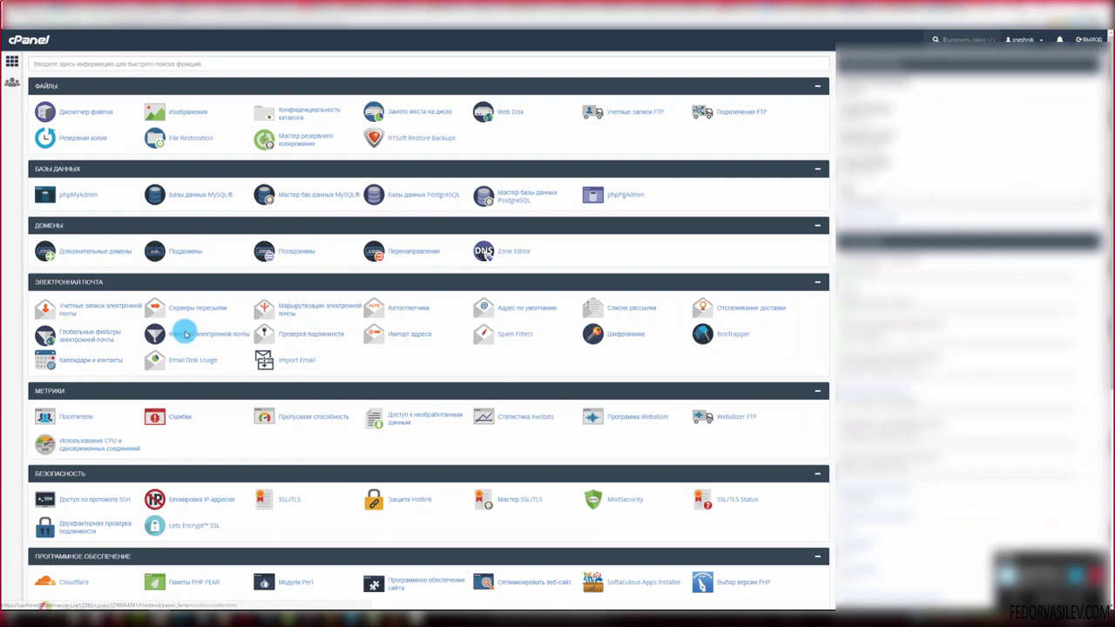
{"action": "left_click", "coordinate": [249, 613]}
{"action": "left_click", "coordinate": [273, 107]}
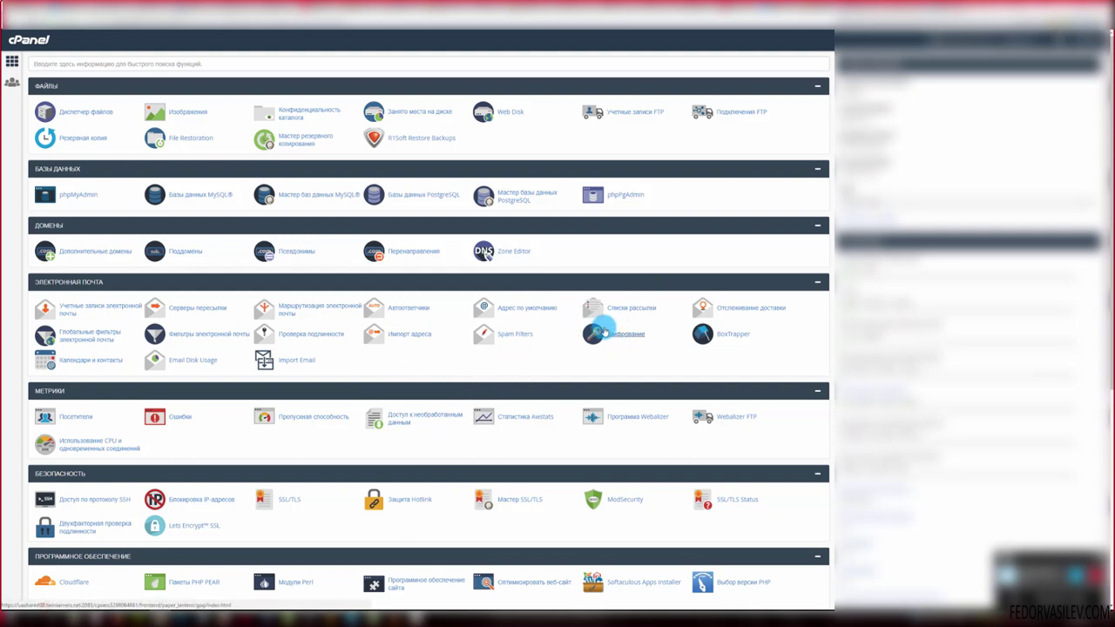
{"action": "left_click", "coordinate": [239, 614]}
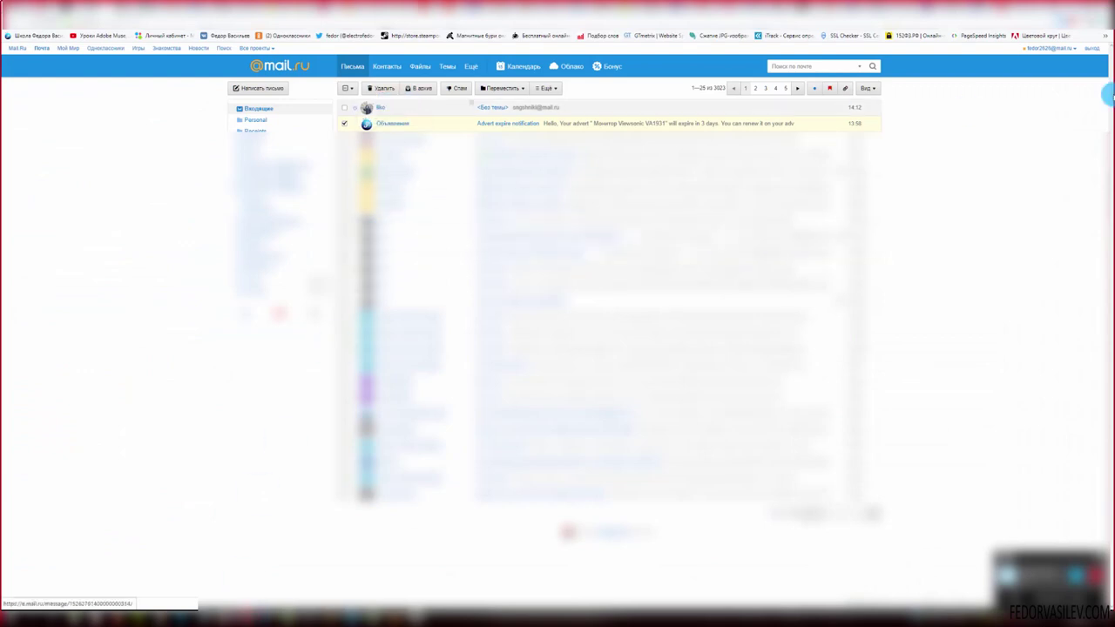
{"action": "left_click", "coordinate": [1075, 14]}
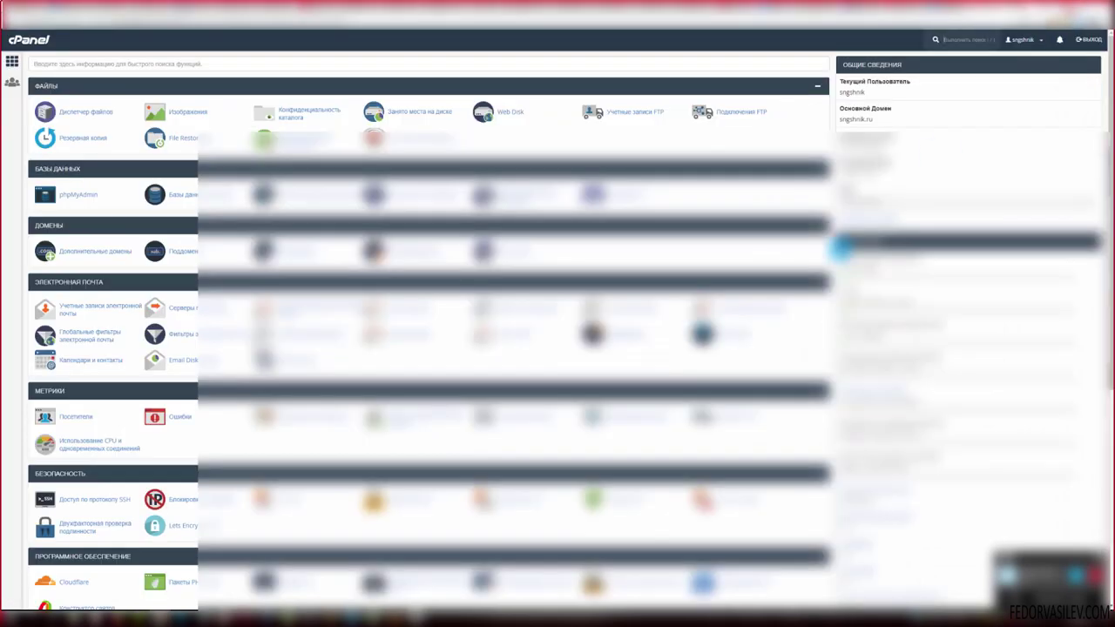